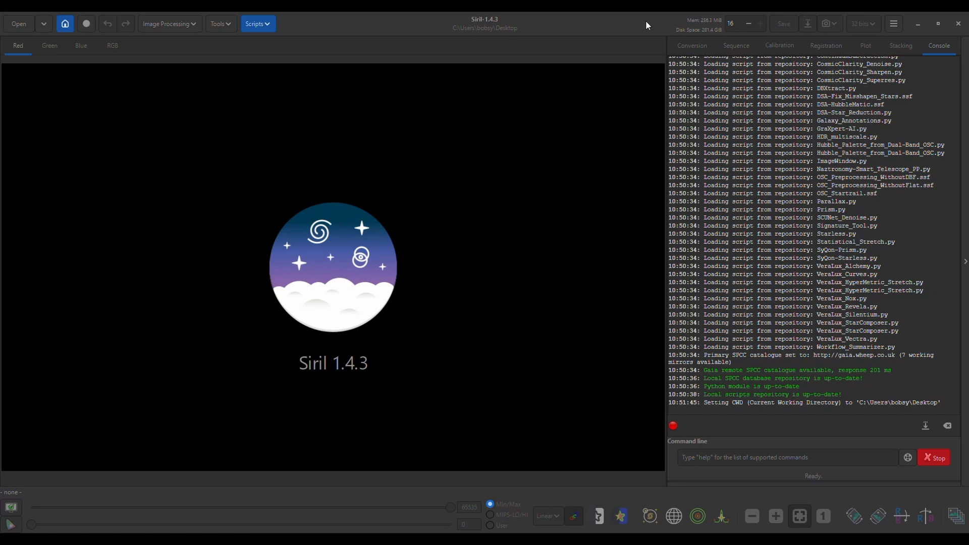
- Switch to Chrome and look over the Siril download page with its current release and previous versions
{"action": "mouse_move", "coordinate": [453, 539]}
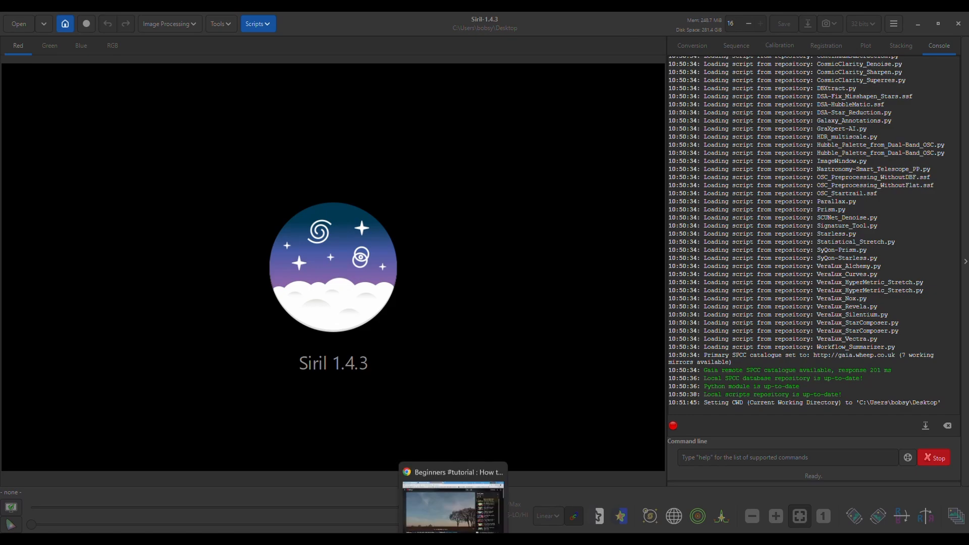
{"action": "left_click", "coordinate": [454, 539]}
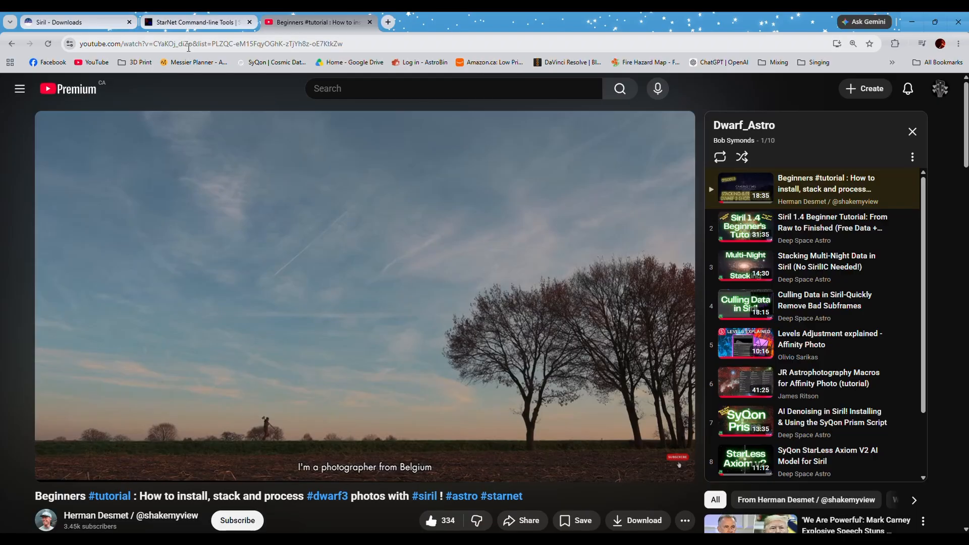
{"action": "left_click", "coordinate": [76, 22]}
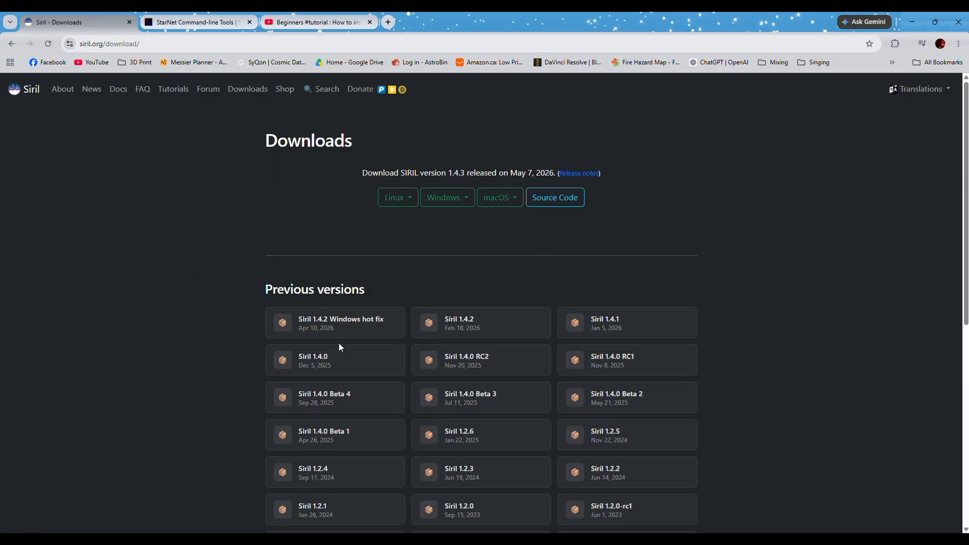
{"action": "scroll", "coordinate": [217, 429], "scroll_direction": "down", "scroll_amount": 10}
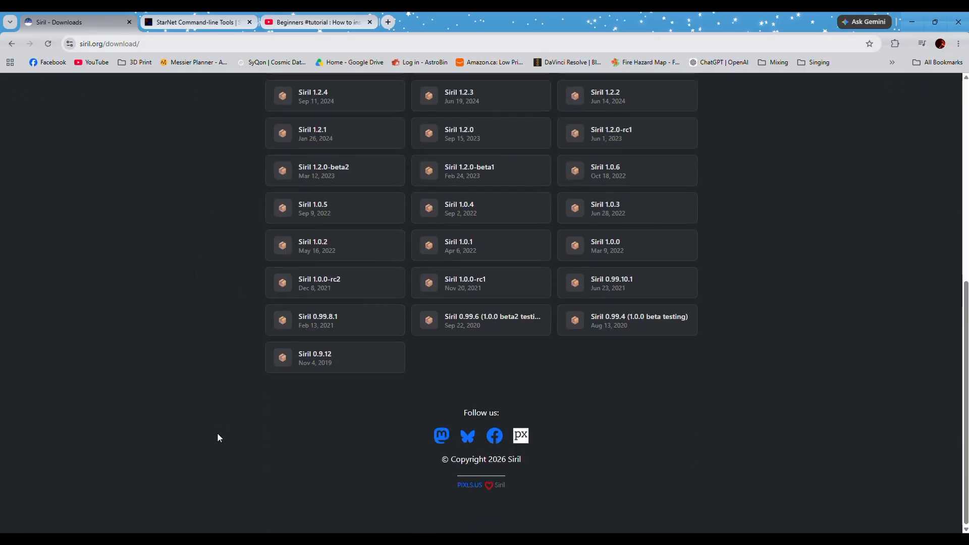
{"action": "scroll", "coordinate": [217, 431], "scroll_direction": "up", "scroll_amount": 10}
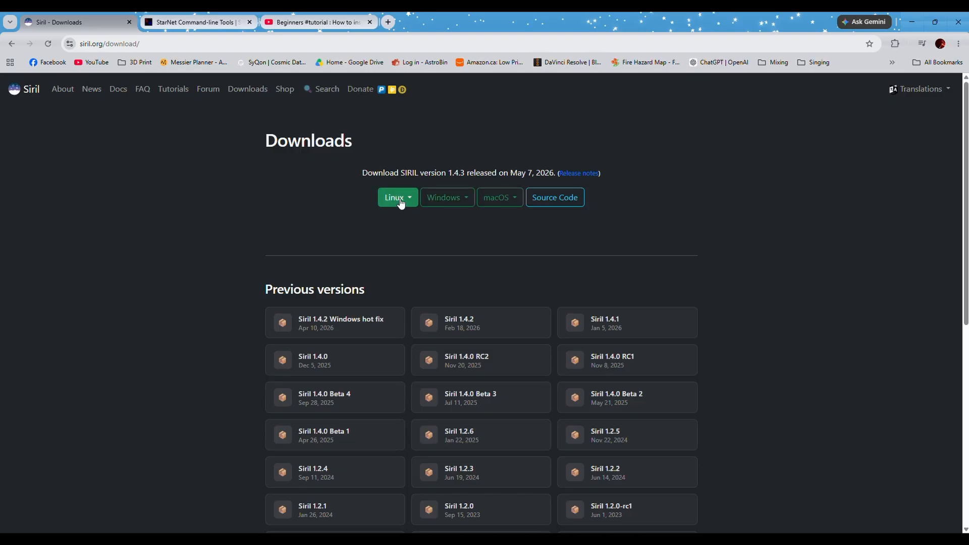
- Review the StarNet command-line tools page for the Windows CLI package, and return to Siril
{"action": "left_click", "coordinate": [227, 22]}
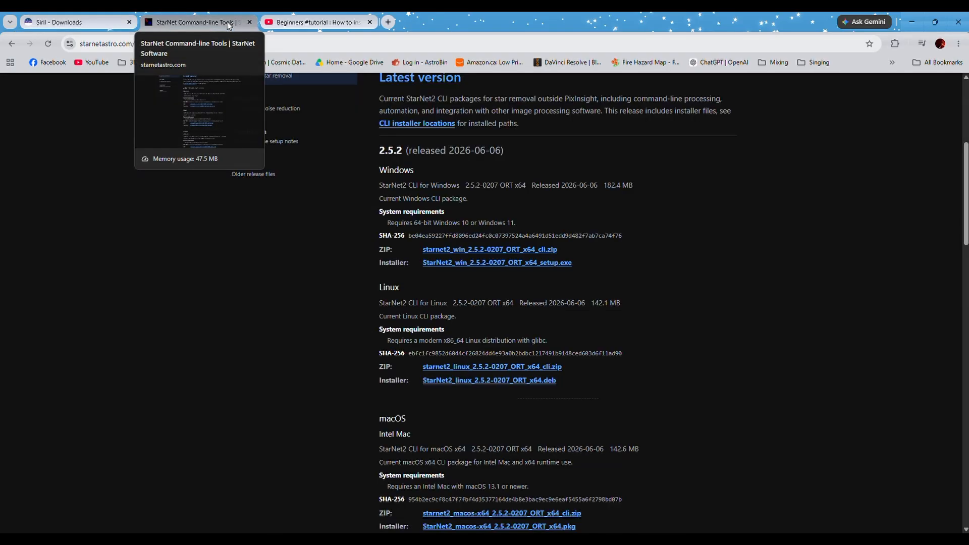
{"action": "scroll", "coordinate": [141, 159], "scroll_direction": "up", "scroll_amount": 5}
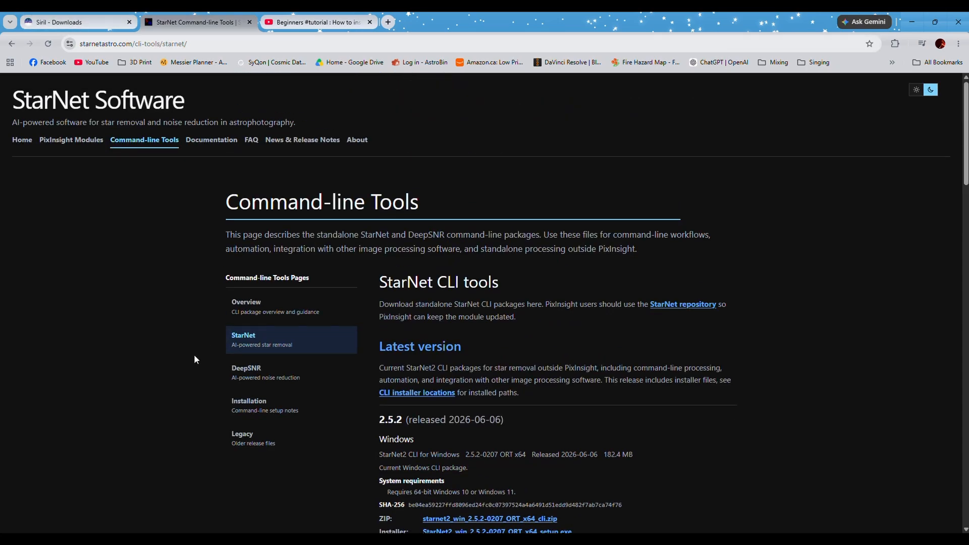
{"action": "scroll", "coordinate": [247, 342], "scroll_direction": "down", "scroll_amount": 3}
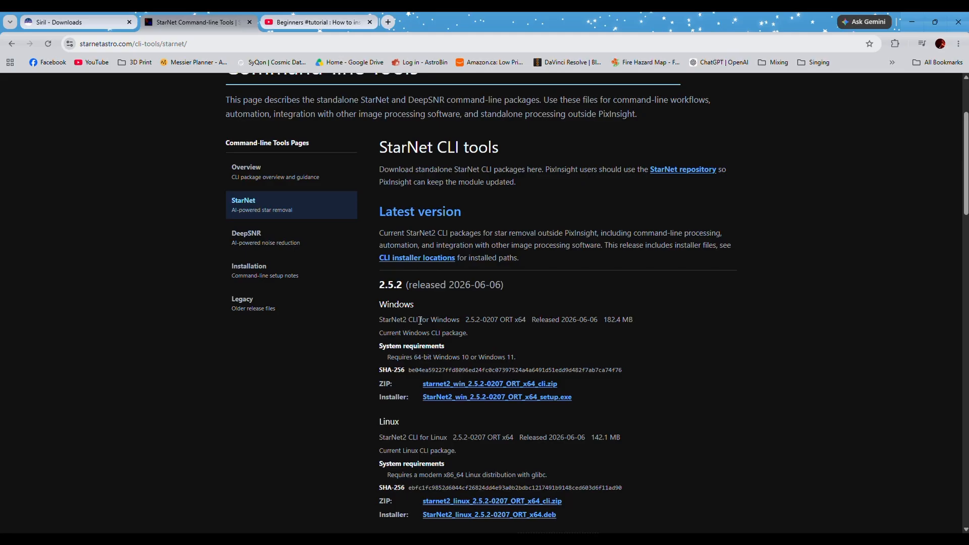
{"action": "left_click_drag", "start_coordinate": [418, 321], "coordinate": [376, 323]}
{"action": "left_click", "coordinate": [520, 539]}
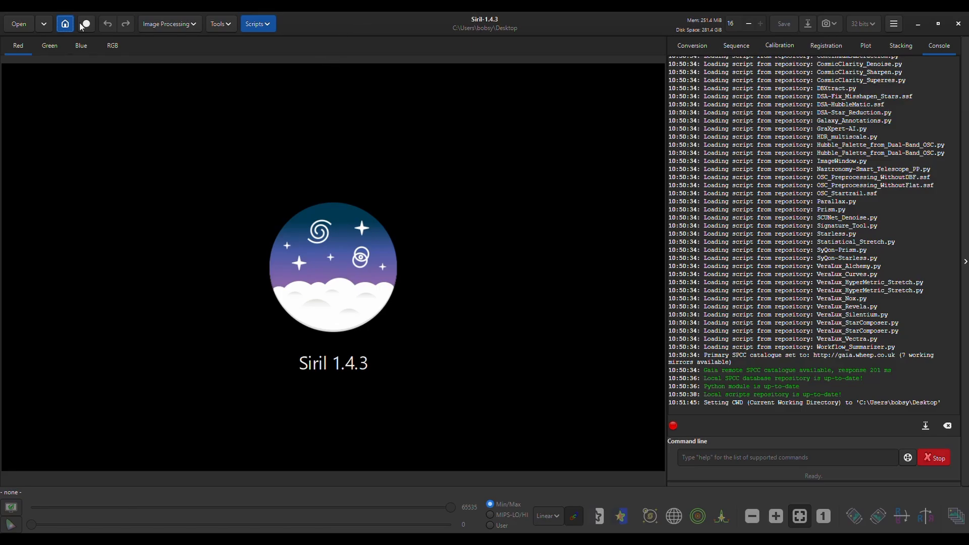
- Set the jelly folder on the Desktop as the working directory and open result_52380.fit from it
{"action": "left_click", "coordinate": [65, 25]}
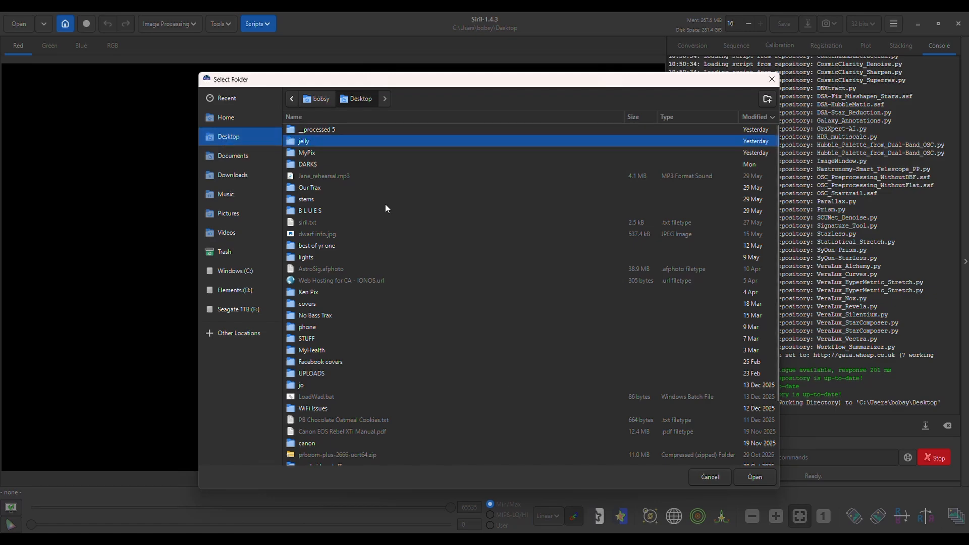
{"action": "left_click", "coordinate": [761, 476]}
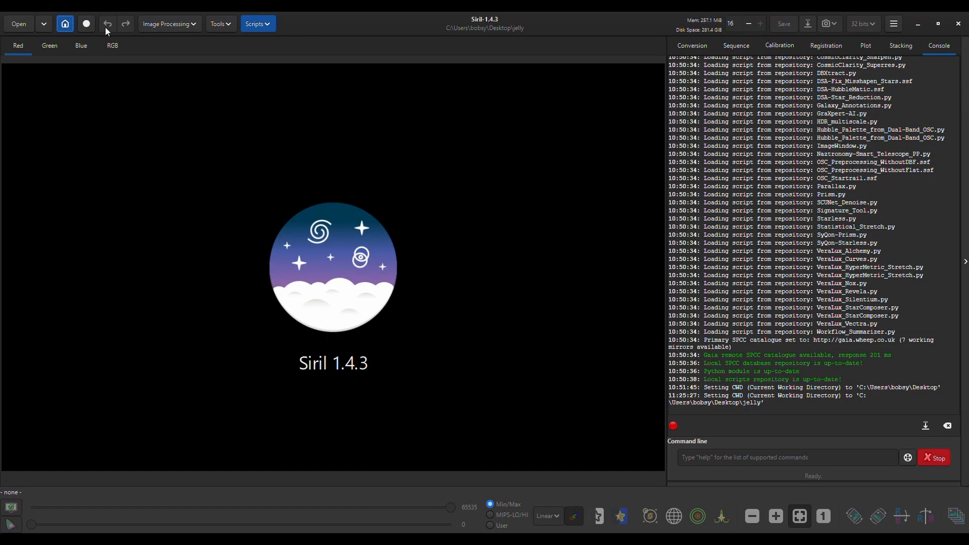
{"action": "left_click", "coordinate": [14, 30]}
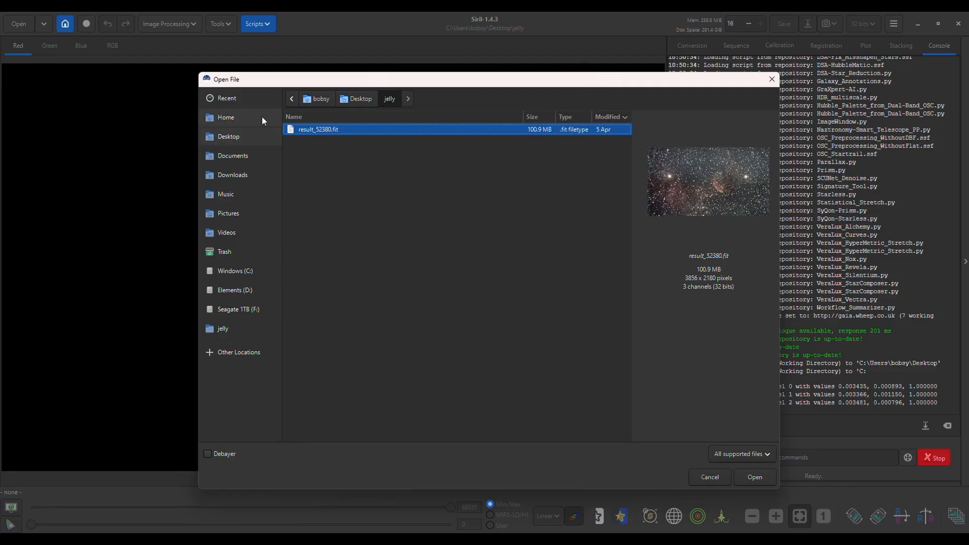
{"action": "left_click_drag", "start_coordinate": [393, 78], "coordinate": [301, 76]}
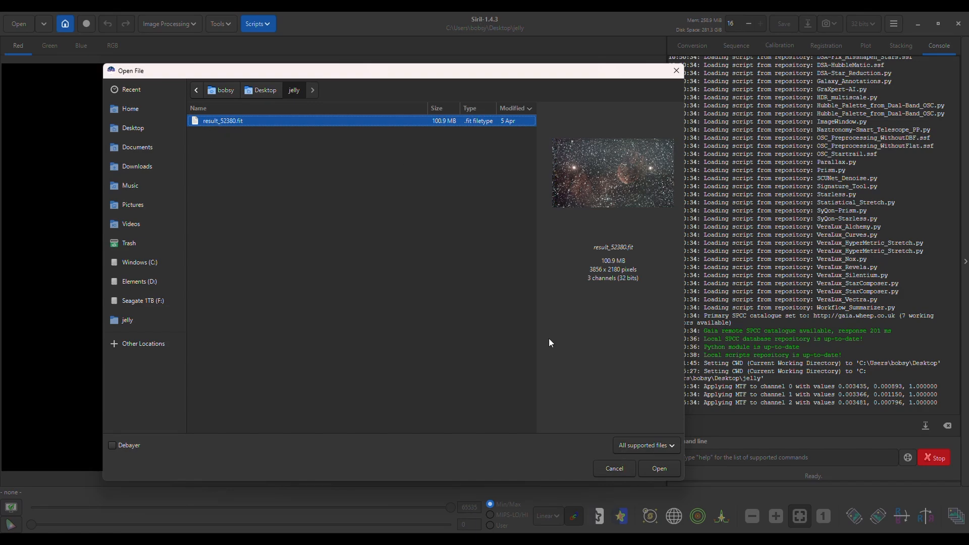
{"action": "left_click", "coordinate": [663, 473]}
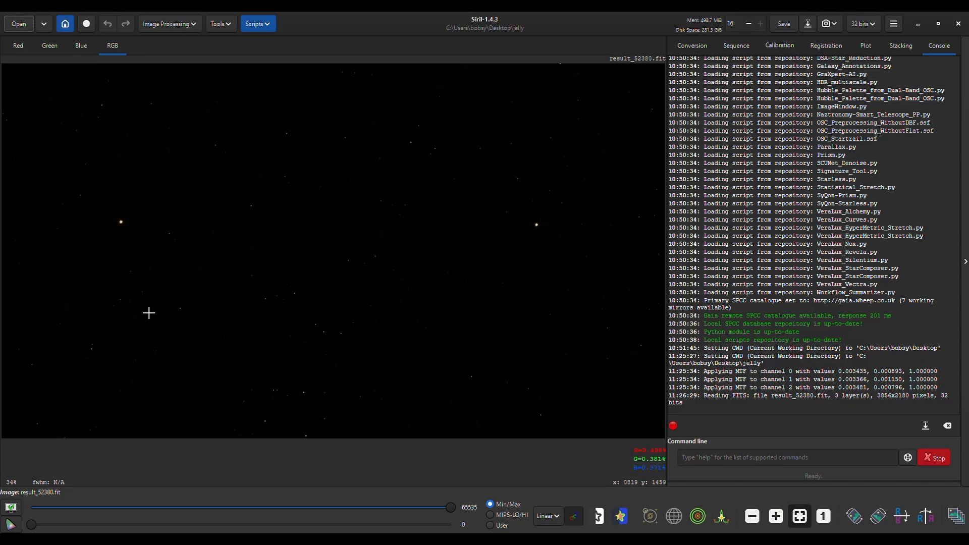
- Display the image with AutoStretch and crop off its ragged borders, keeping an area of about 3627 x 2103 px
{"action": "left_click", "coordinate": [555, 520]}
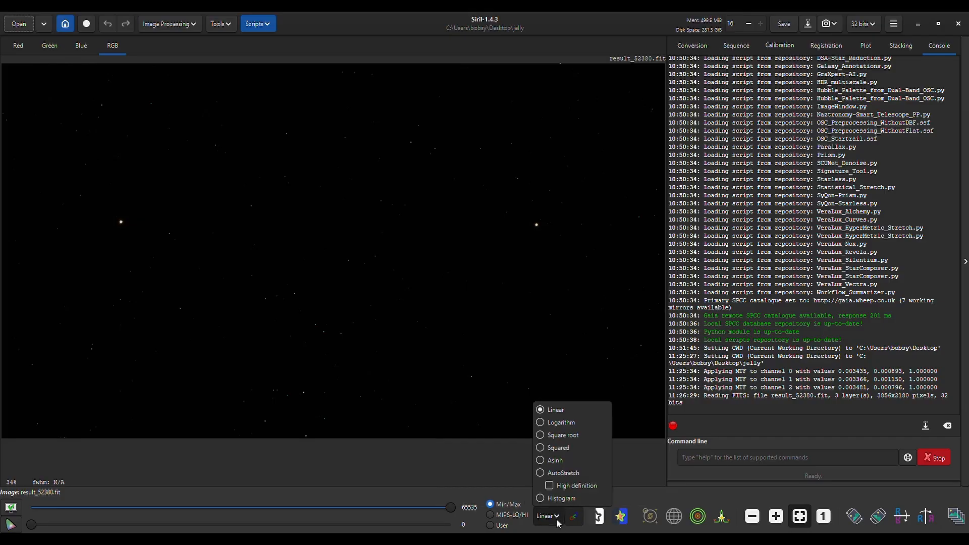
{"action": "left_click", "coordinate": [563, 473]}
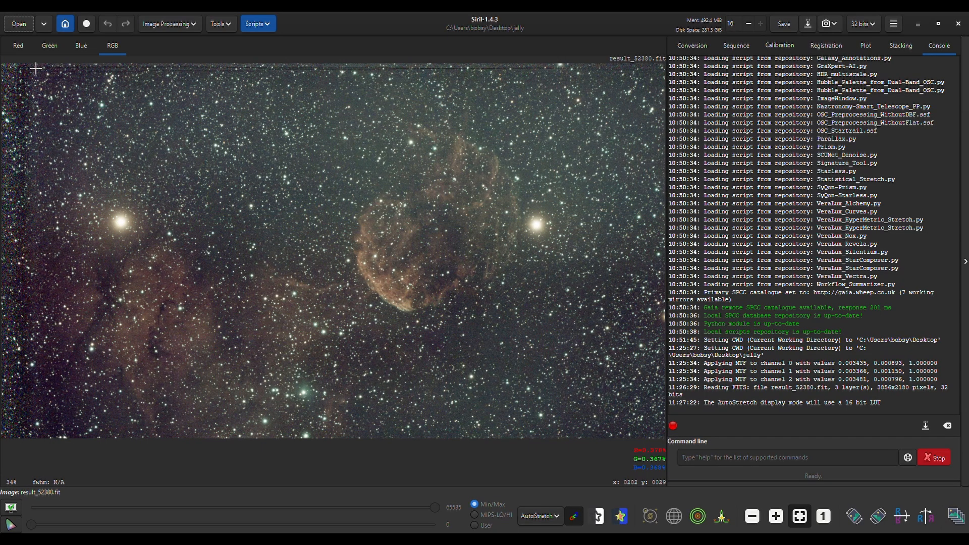
{"action": "left_click_drag", "start_coordinate": [34, 67], "coordinate": [653, 432]}
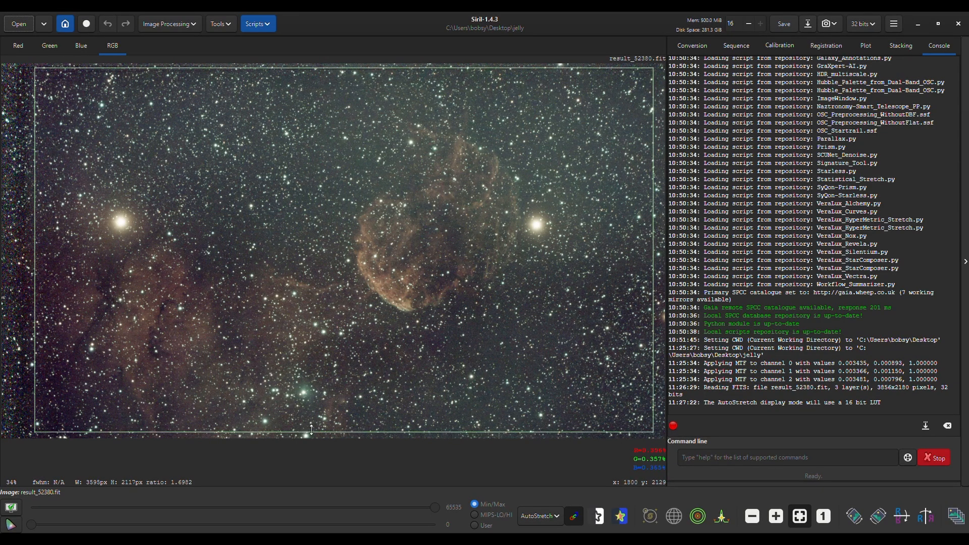
{"action": "left_click_drag", "start_coordinate": [312, 431], "coordinate": [314, 429]}
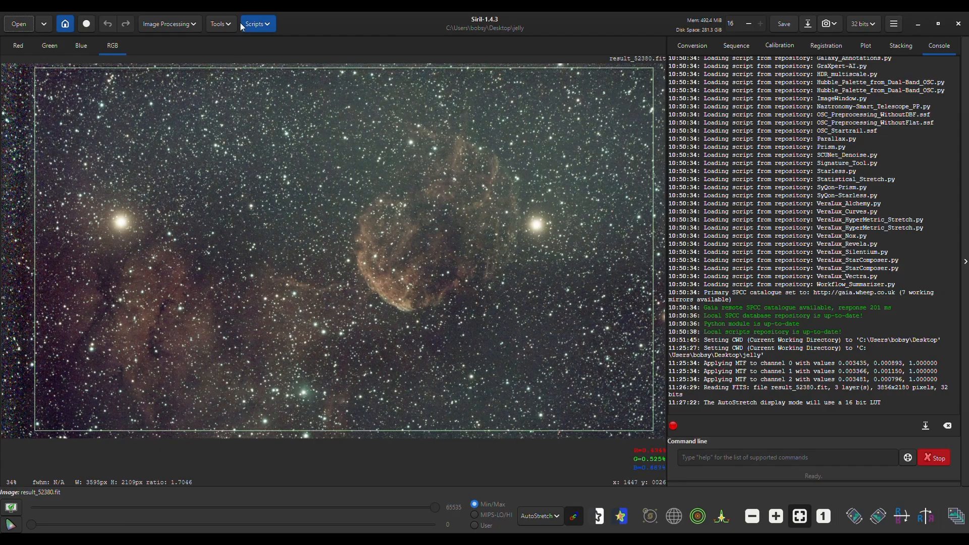
{"action": "mouse_move", "coordinate": [262, 67]}
{"action": "left_mouse_down"}
{"action": "mouse_move", "coordinate": [259, 92]}
{"action": "mouse_move", "coordinate": [267, 68]}
{"action": "left_mouse_up"}
{"action": "left_click_drag", "start_coordinate": [33, 142], "coordinate": [34, 144]}
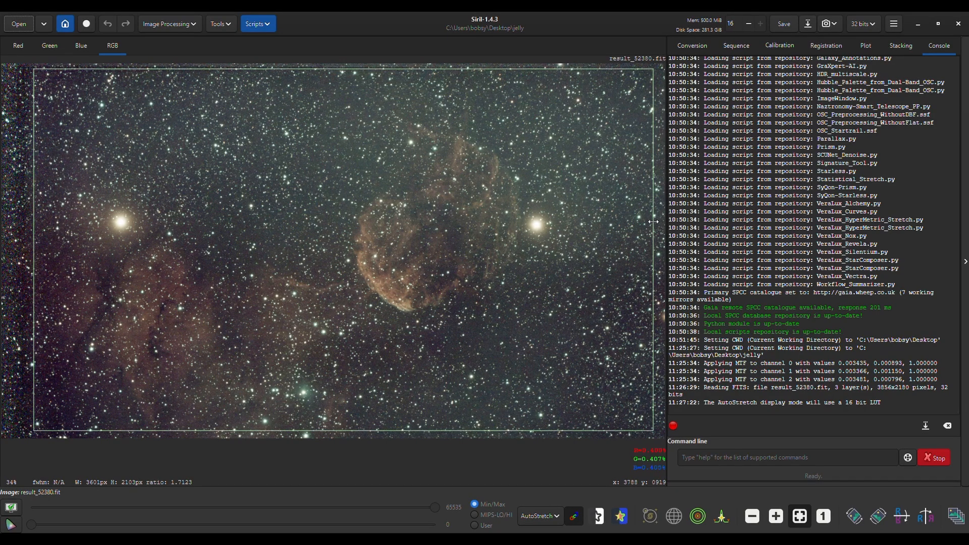
{"action": "left_click_drag", "start_coordinate": [654, 222], "coordinate": [658, 222]}
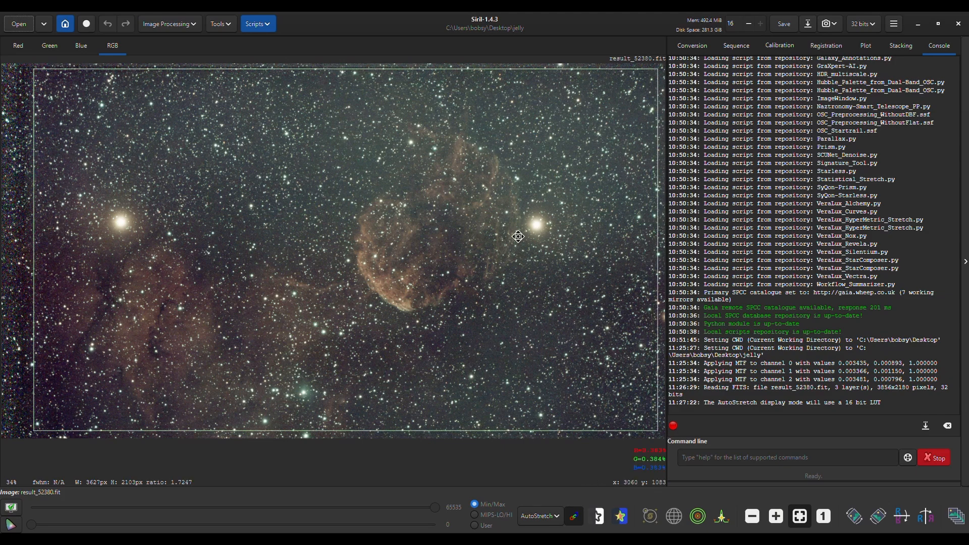
{"action": "right_click", "coordinate": [323, 203]}
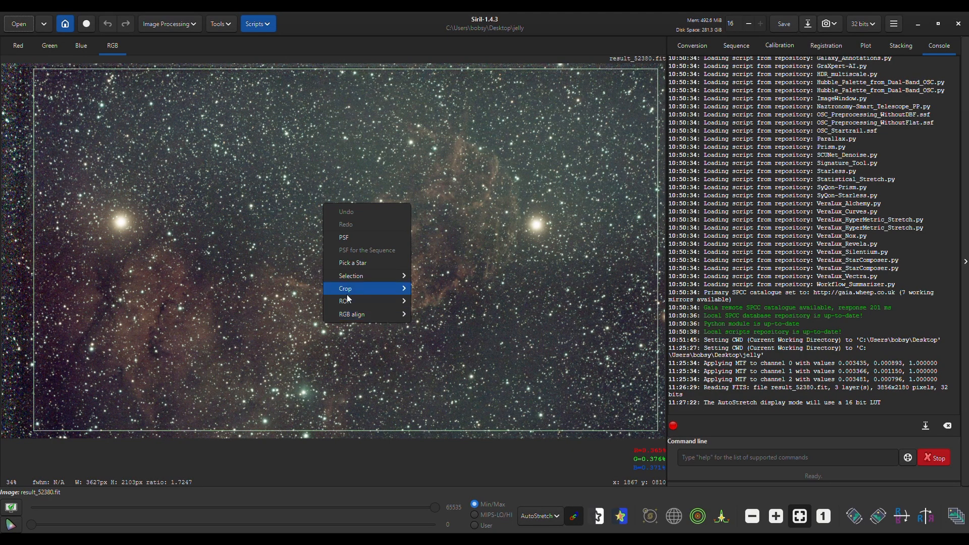
{"action": "mouse_move", "coordinate": [363, 289]}
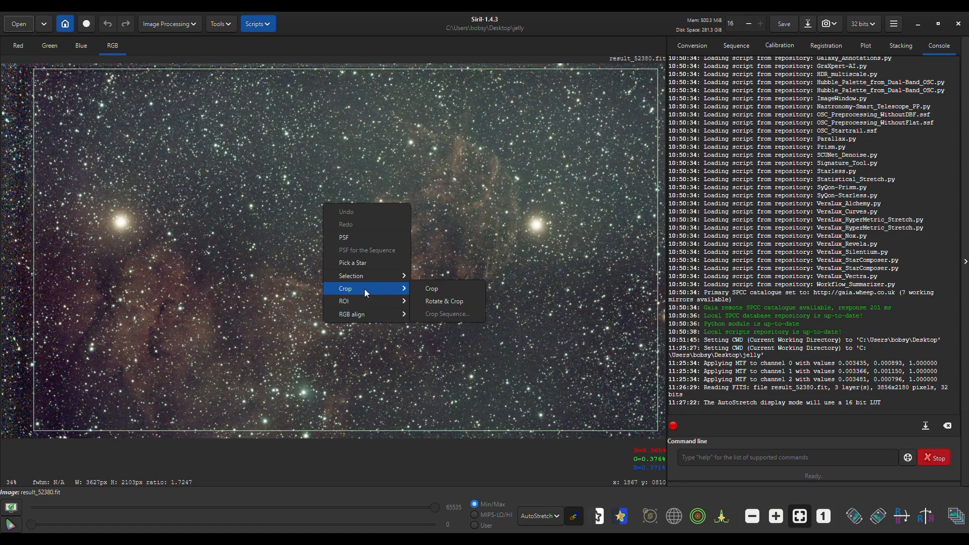
{"action": "left_click", "coordinate": [456, 290]}
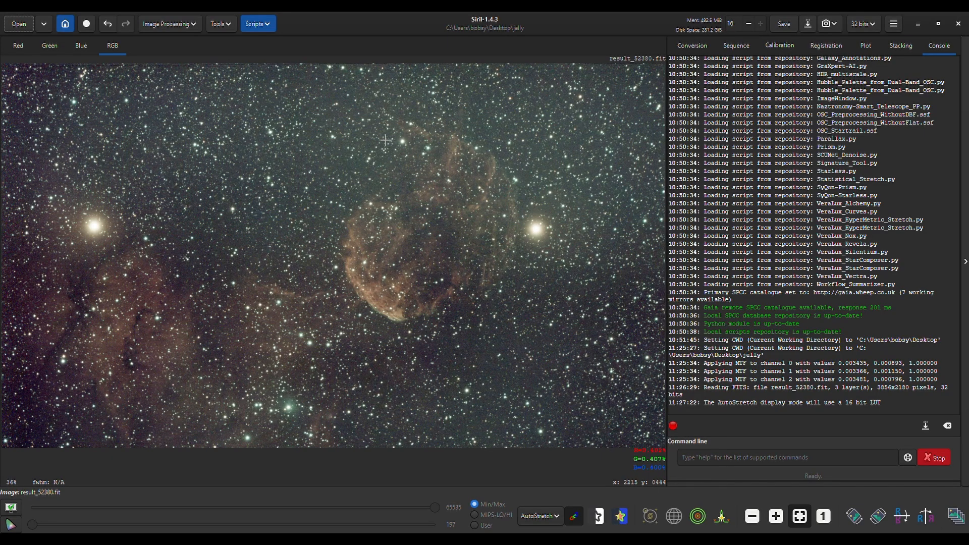
- Unlink the AutoStretch colour channels and plate-solve the image using the preset solver parameters
{"action": "left_click", "coordinate": [575, 517]}
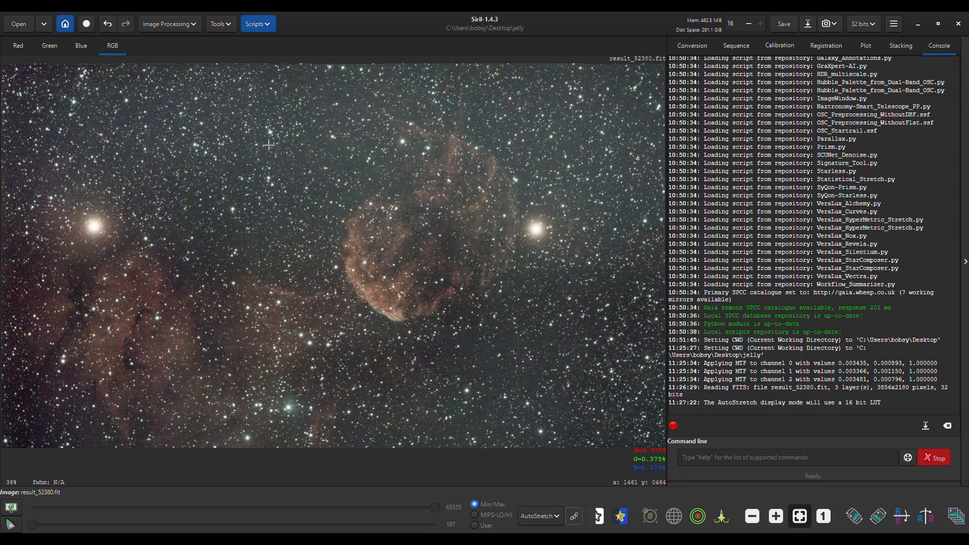
{"action": "left_click", "coordinate": [229, 27]}
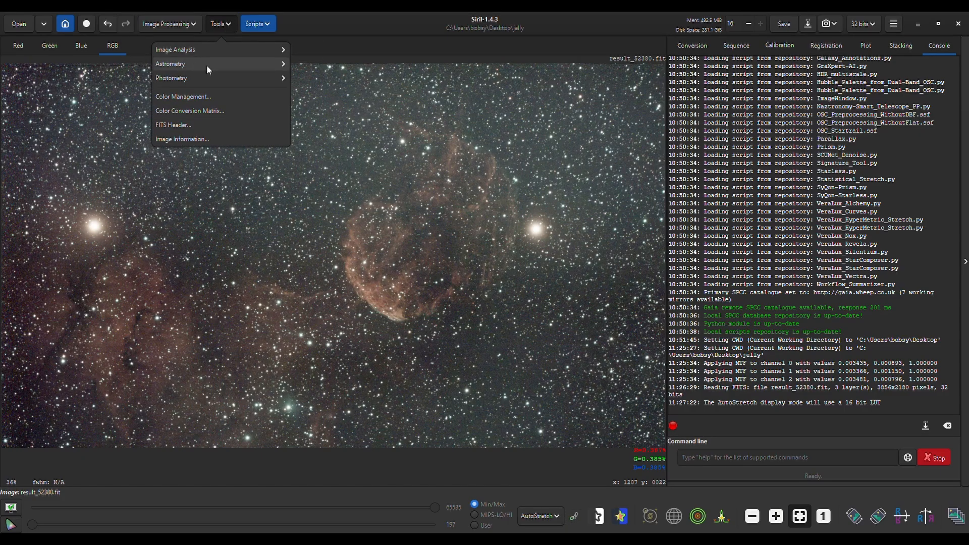
{"action": "left_click", "coordinate": [273, 60]}
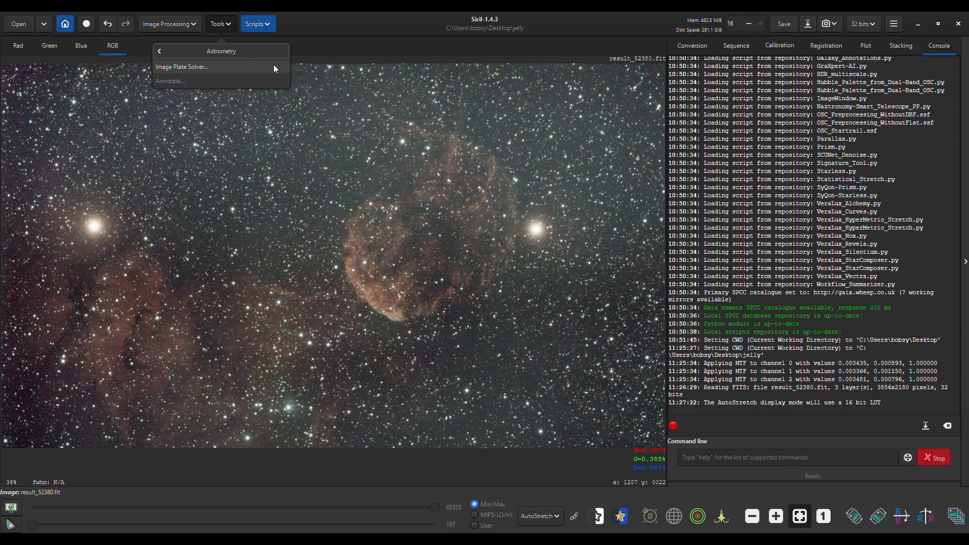
{"action": "left_click", "coordinate": [275, 65]}
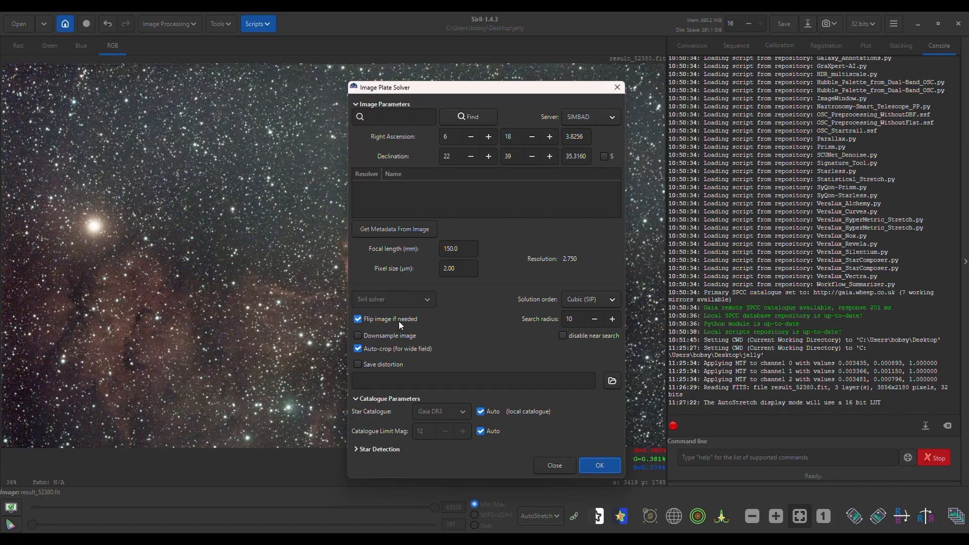
{"action": "left_click_drag", "start_coordinate": [480, 91], "coordinate": [636, 60]}
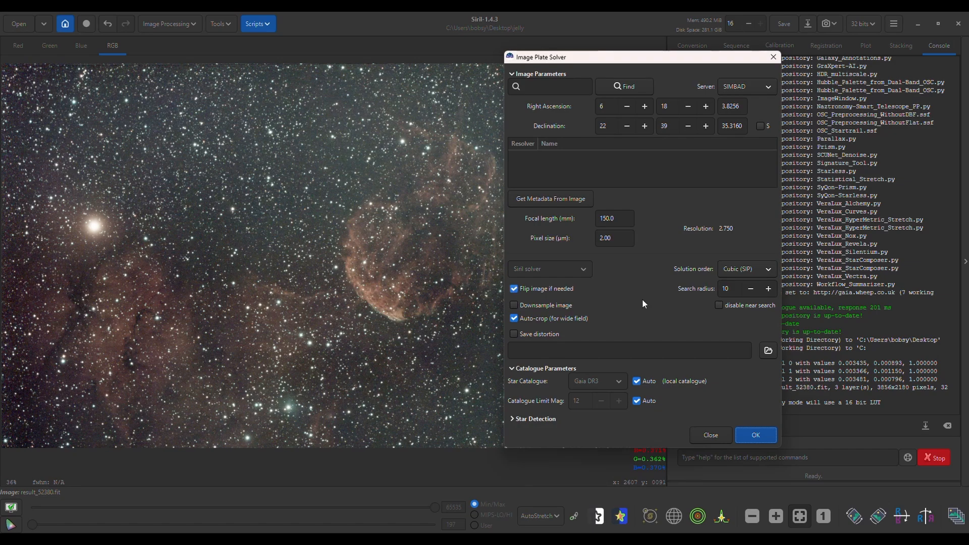
{"action": "left_click", "coordinate": [758, 436]}
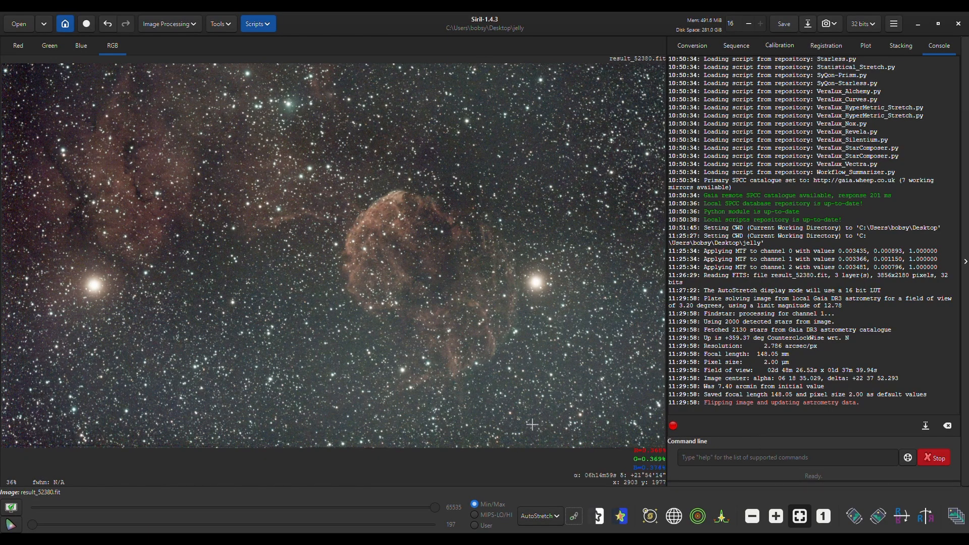
- Run Spectrophotometric Color Calibration with Average Spiral Galaxy, Sony IMX678 and Dwarf Mini Dual Band, and close both white balance plots
{"action": "left_click", "coordinate": [190, 23]}
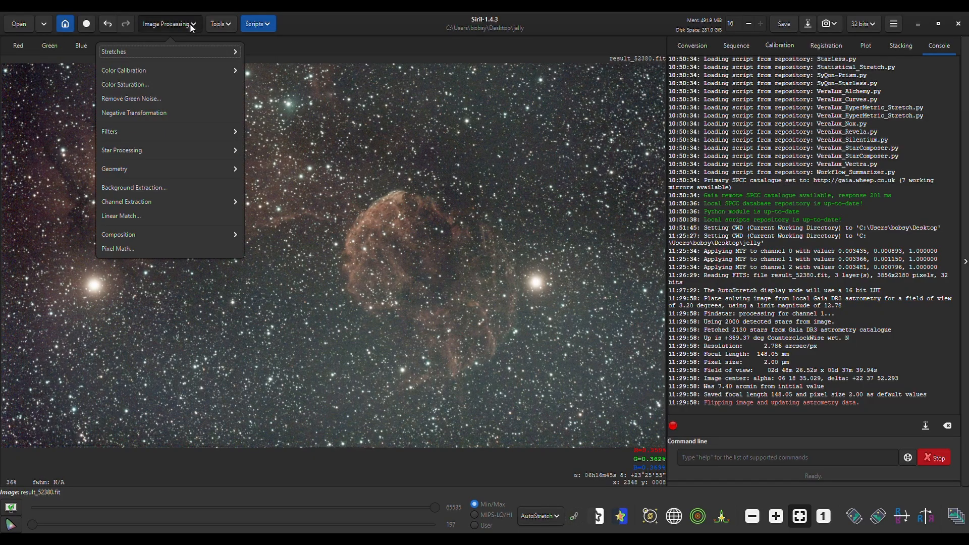
{"action": "left_click", "coordinate": [151, 71]}
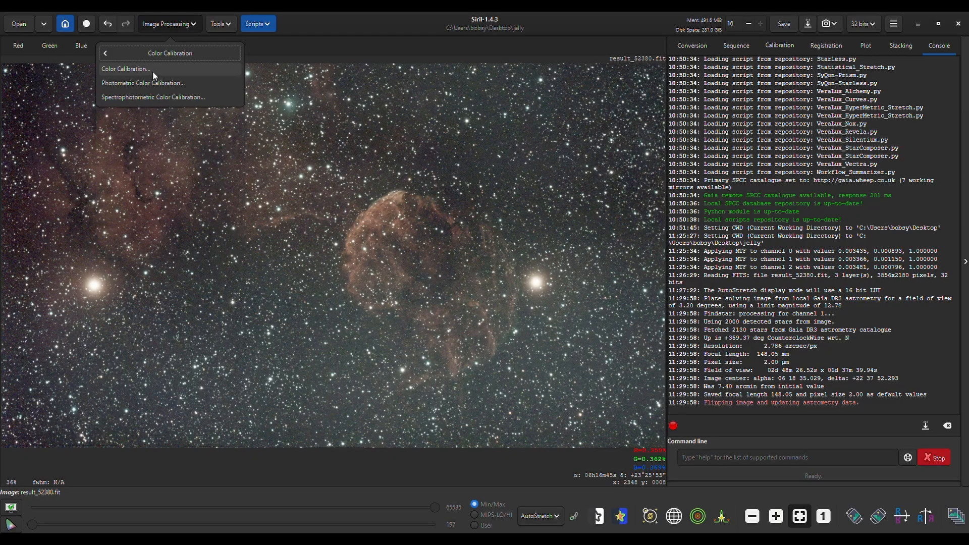
{"action": "left_click", "coordinate": [194, 98]}
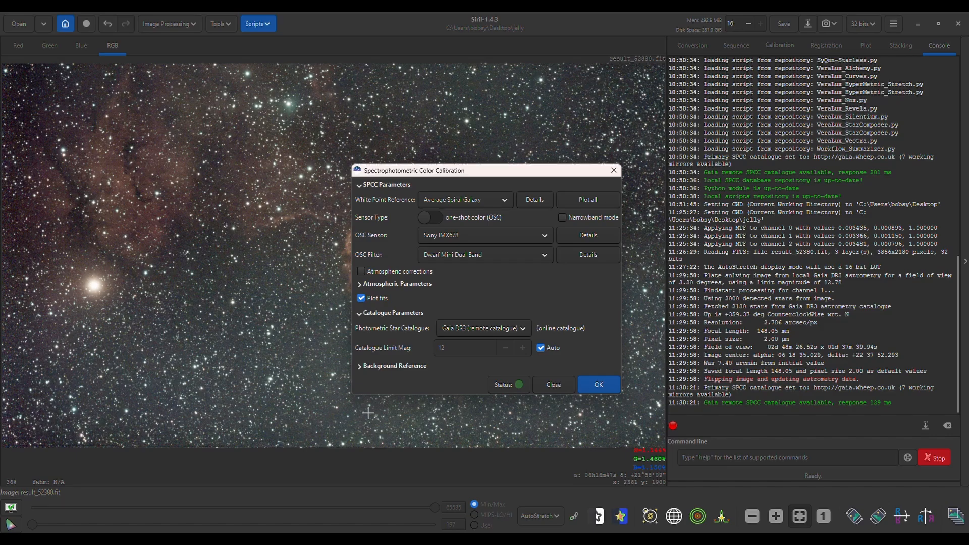
{"action": "left_click", "coordinate": [600, 386]}
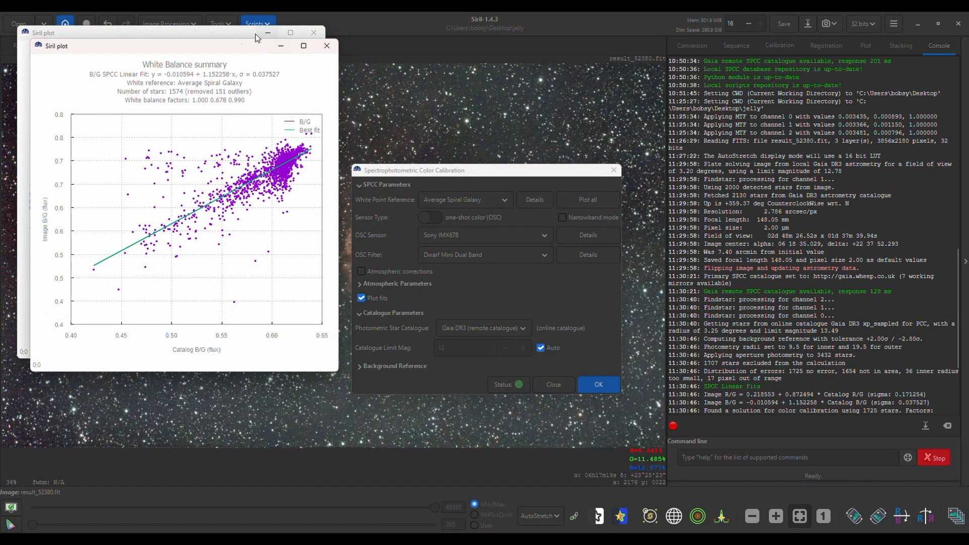
{"action": "left_click_drag", "start_coordinate": [237, 48], "coordinate": [262, 92]}
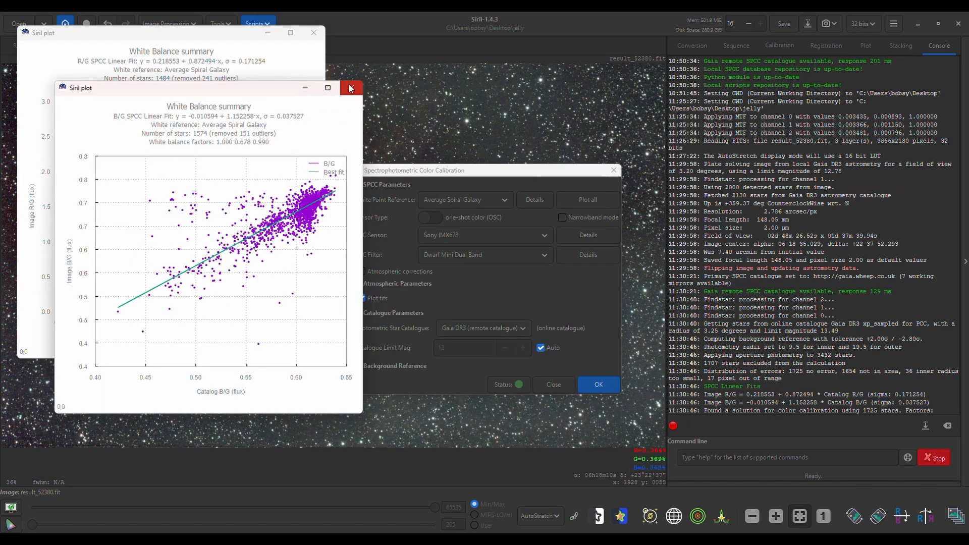
{"action": "left_click", "coordinate": [351, 88]}
{"action": "left_click", "coordinate": [313, 31]}
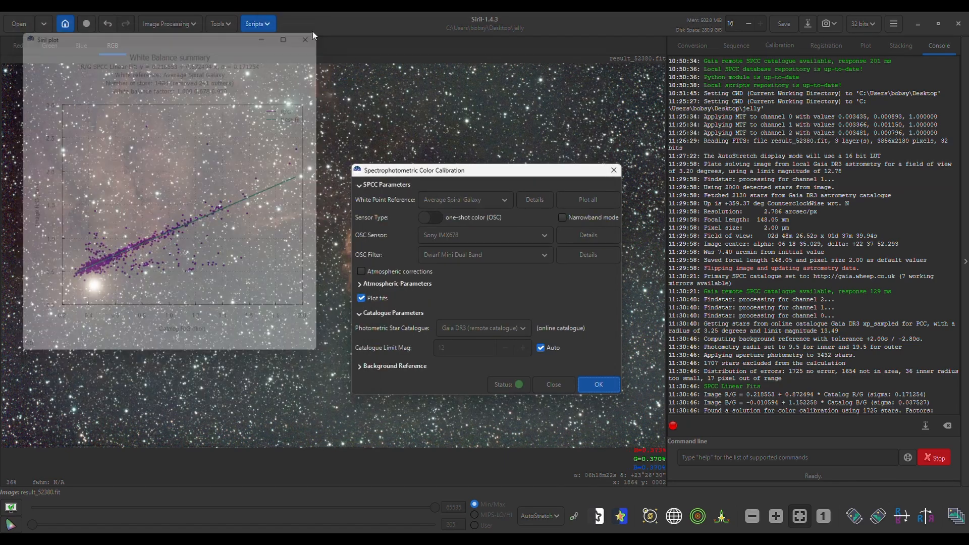
- Close the Spectrophotometric Color Calibration dialog and launch the GraXpert-AI Python script
{"action": "left_click", "coordinate": [613, 170]}
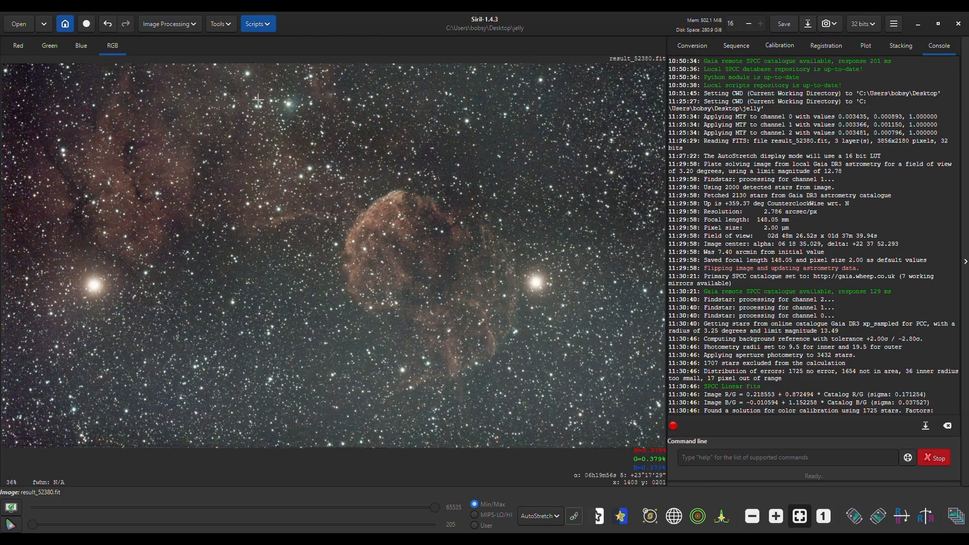
{"action": "left_click", "coordinate": [267, 25]}
{"action": "mouse_move", "coordinate": [277, 46]}
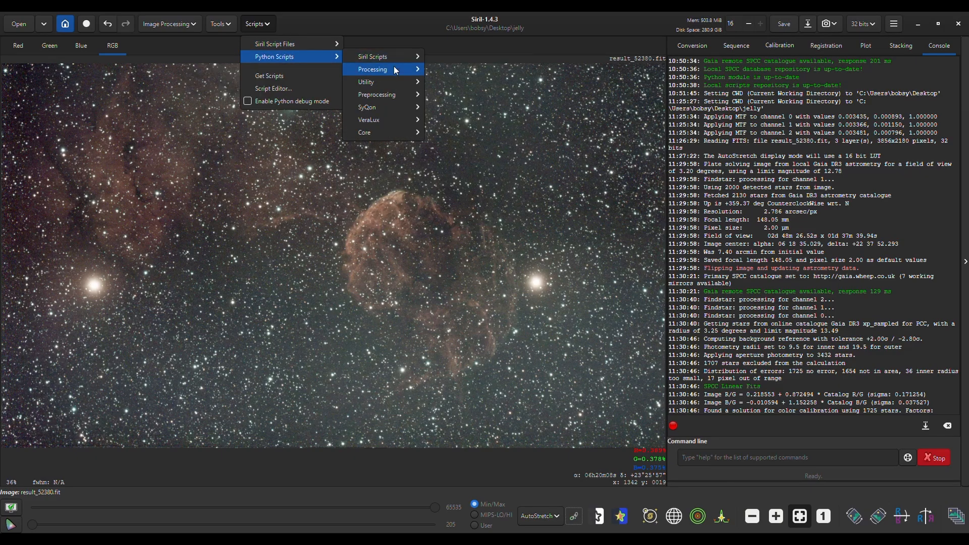
{"action": "mouse_move", "coordinate": [394, 67]}
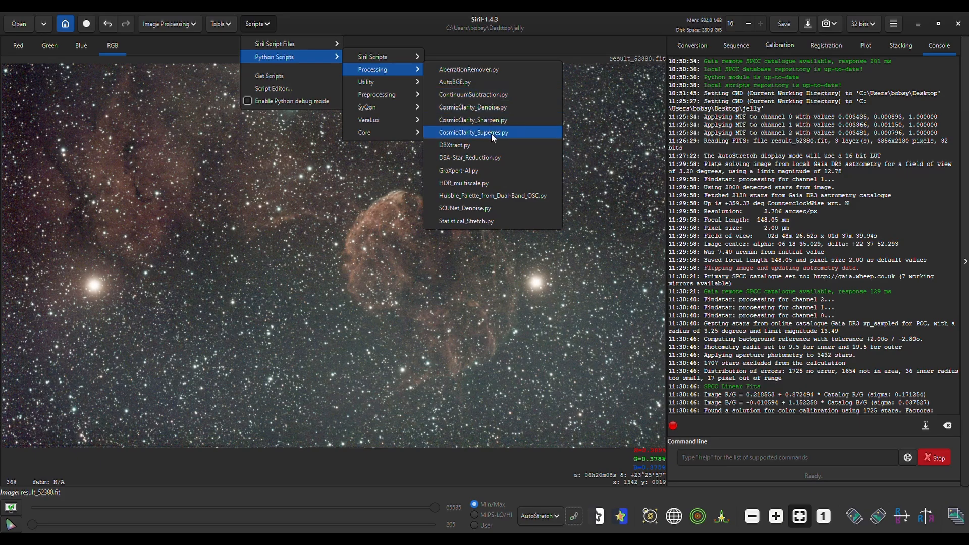
{"action": "left_click", "coordinate": [477, 172]}
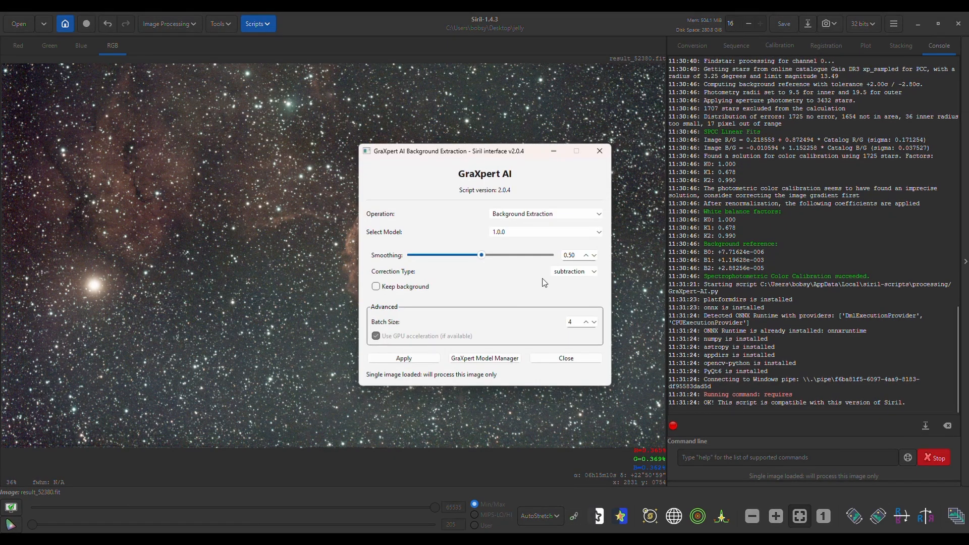
- Run GraXpert background extraction with smoothing 1.00 and subtraction correction, and compare before and after by undoing and redoing it
{"action": "left_click_drag", "start_coordinate": [482, 256], "coordinate": [553, 258]}
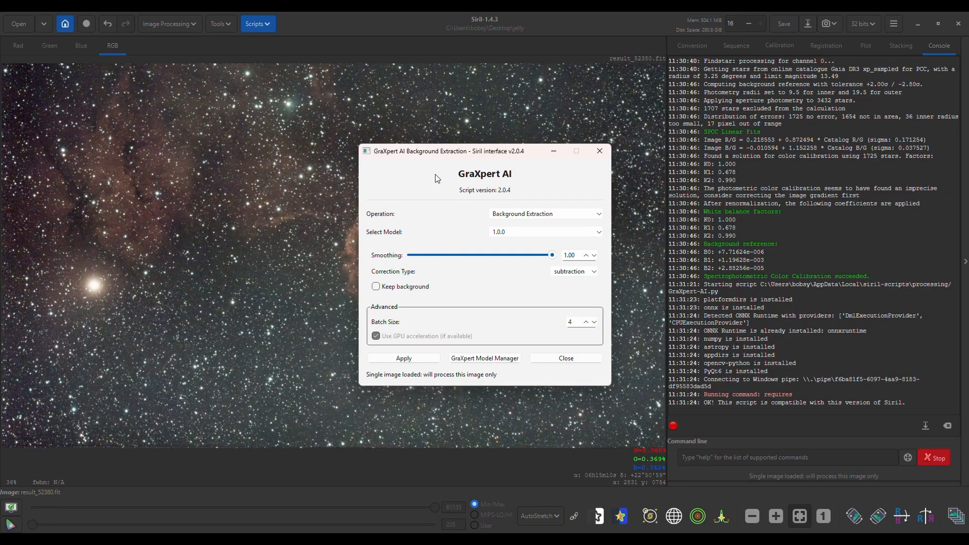
{"action": "left_click_drag", "start_coordinate": [497, 155], "coordinate": [529, 102]}
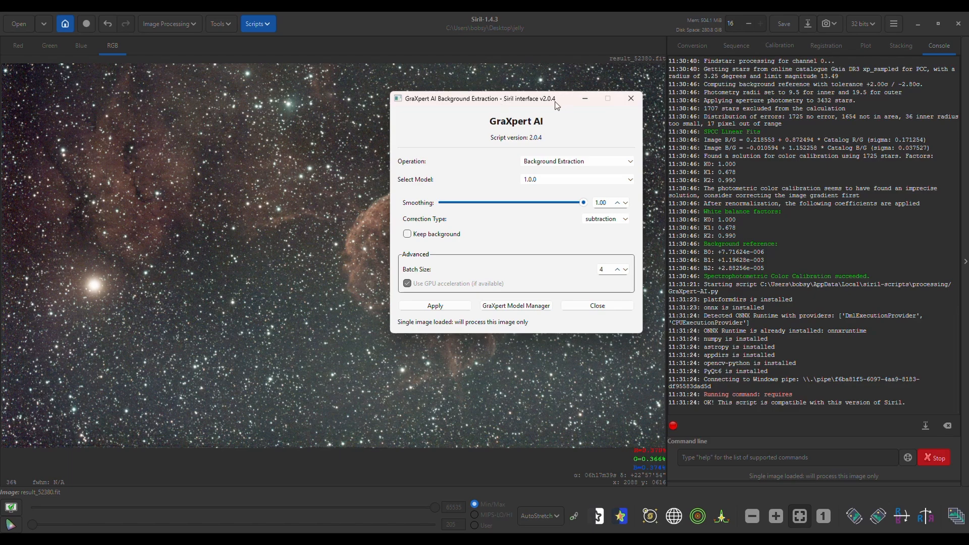
{"action": "left_click", "coordinate": [448, 305]}
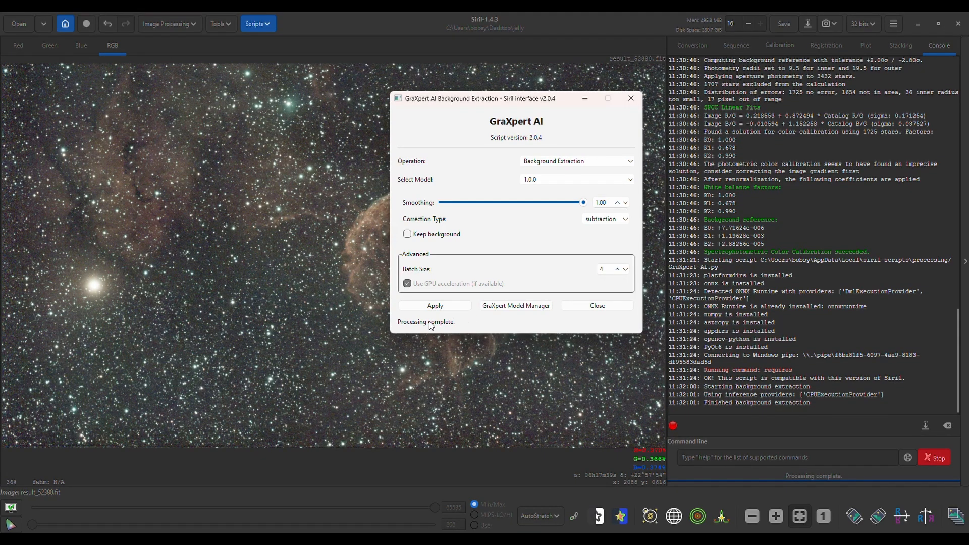
{"action": "left_click", "coordinate": [631, 99]}
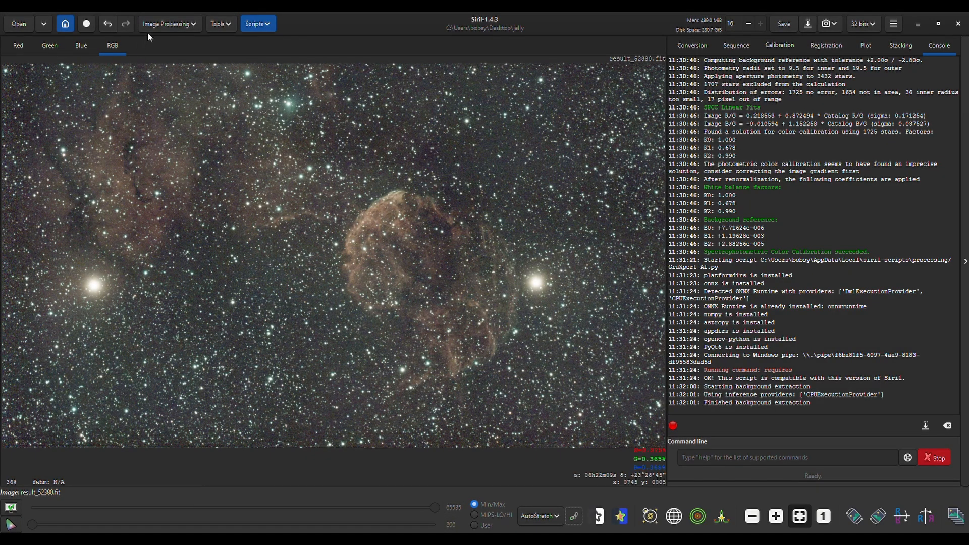
{"action": "left_click", "coordinate": [108, 24]}
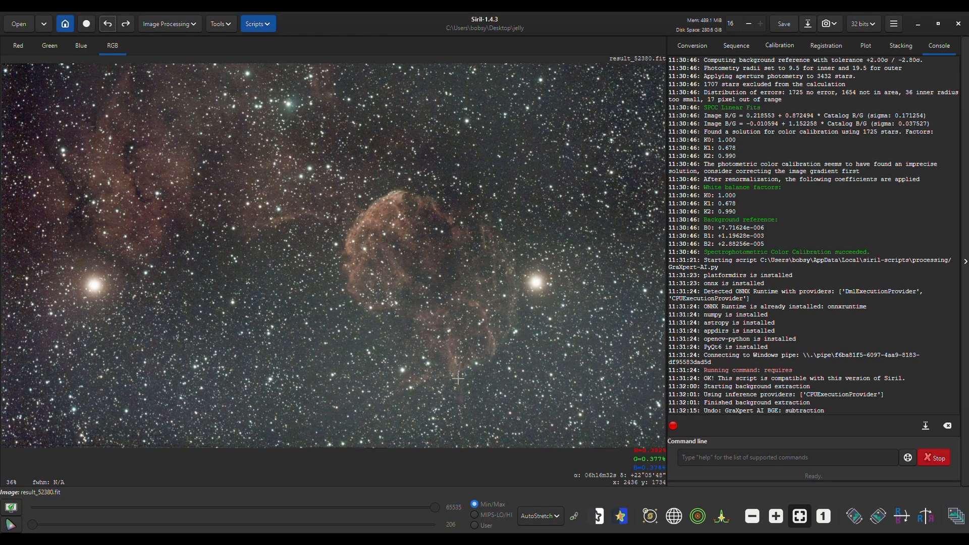
{"action": "left_click", "coordinate": [126, 25]}
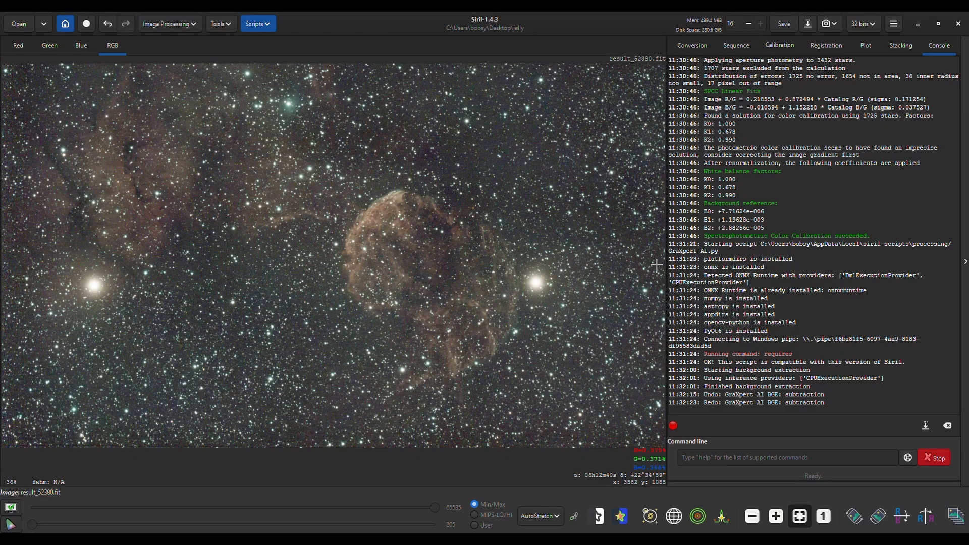
{"action": "left_click_drag", "start_coordinate": [263, 26], "coordinate": [262, 14]}
{"action": "left_click", "coordinate": [262, 26]}
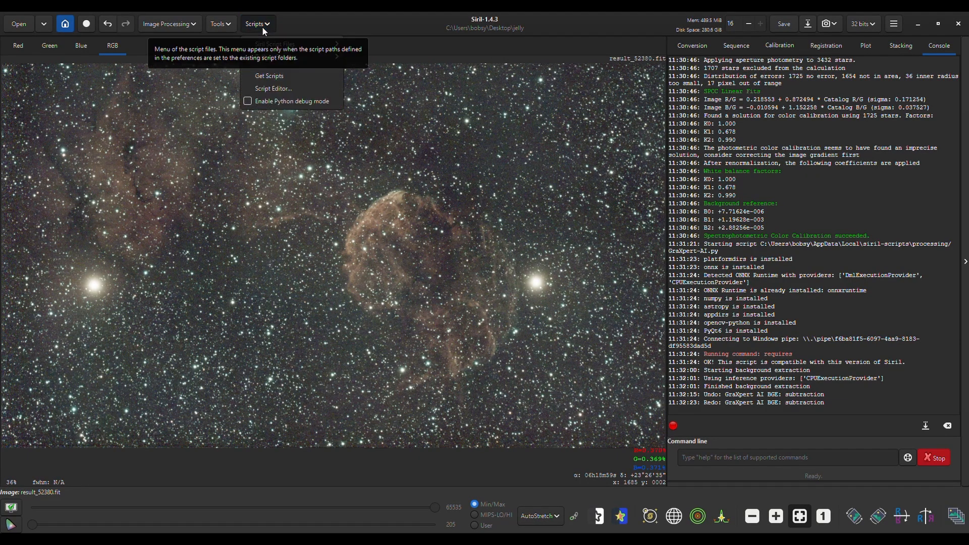
{"action": "mouse_move", "coordinate": [277, 58]}
{"action": "mouse_move", "coordinate": [380, 71]}
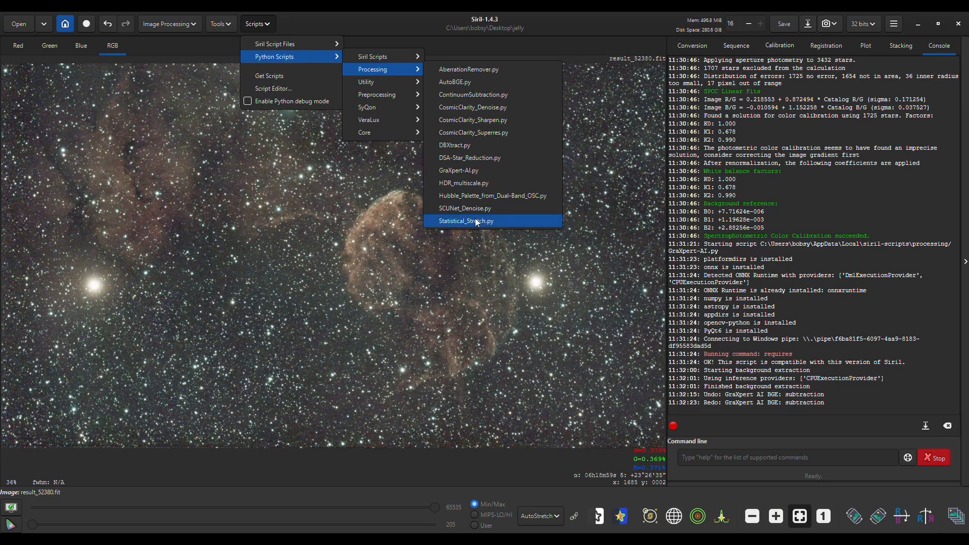
{"action": "mouse_move", "coordinate": [385, 126]}
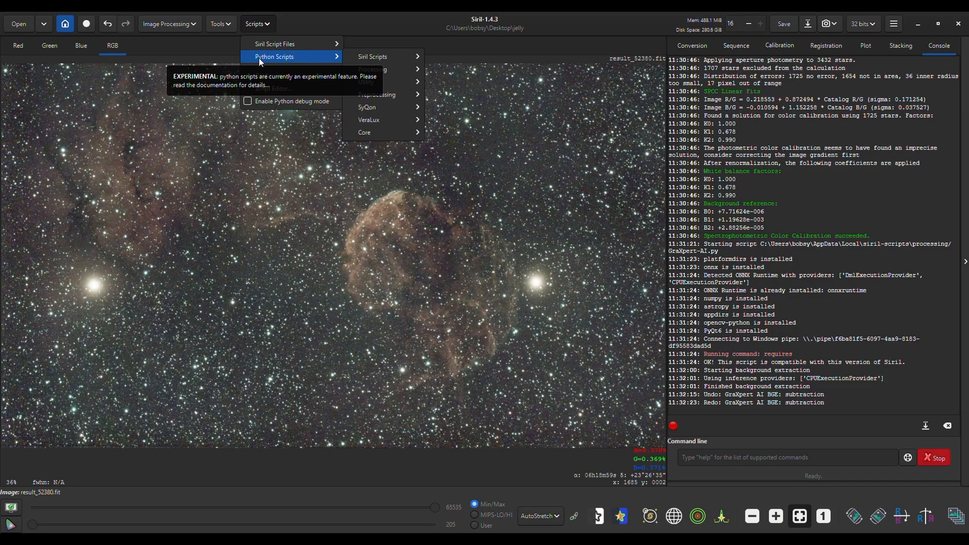
- Remove the stars with StarNet, pre-stretching the linear image and generating a star mask
{"action": "left_click", "coordinate": [180, 26]}
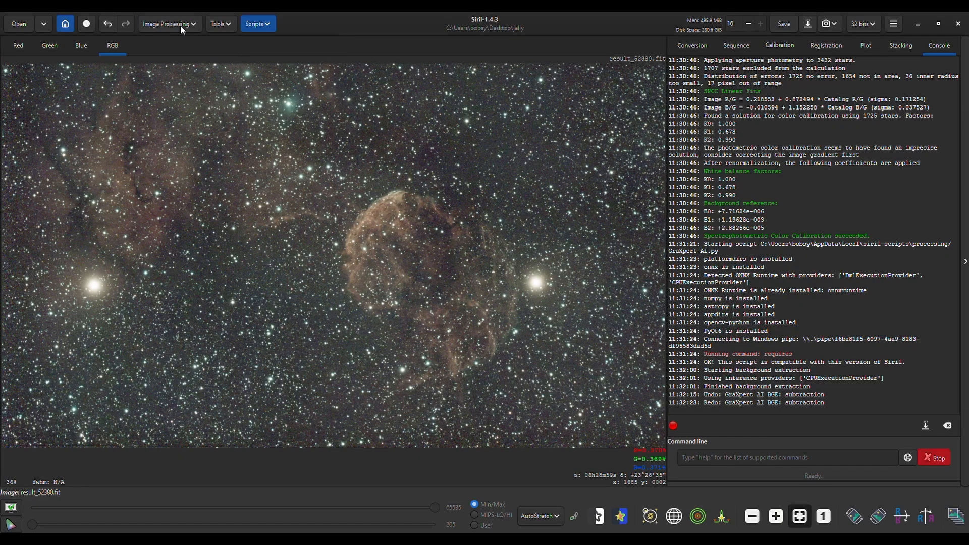
{"action": "left_click", "coordinate": [182, 25]}
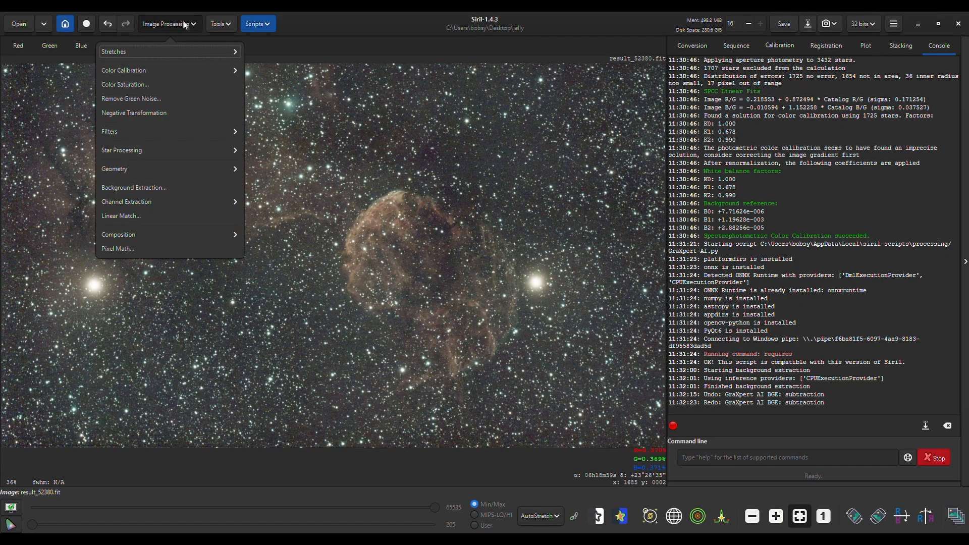
{"action": "left_click", "coordinate": [133, 150]}
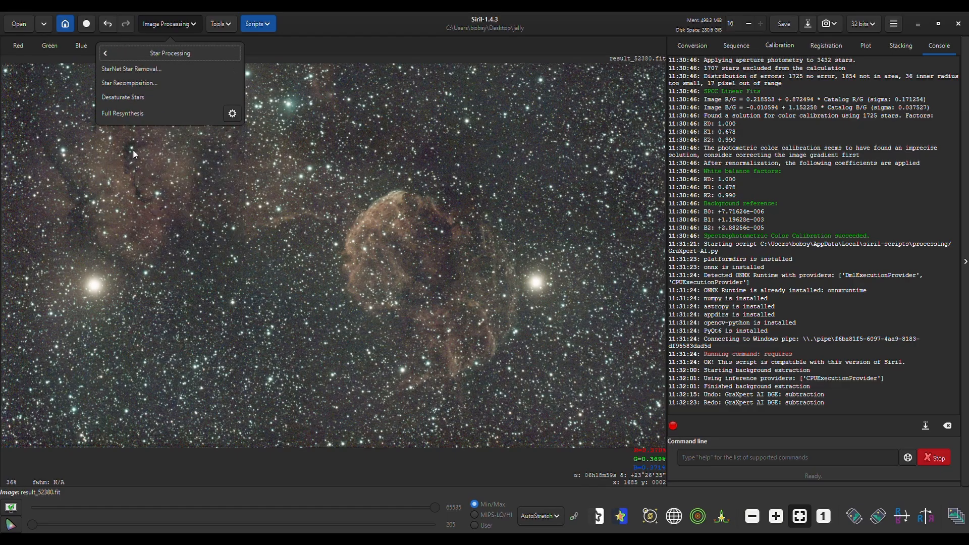
{"action": "left_click", "coordinate": [157, 73]}
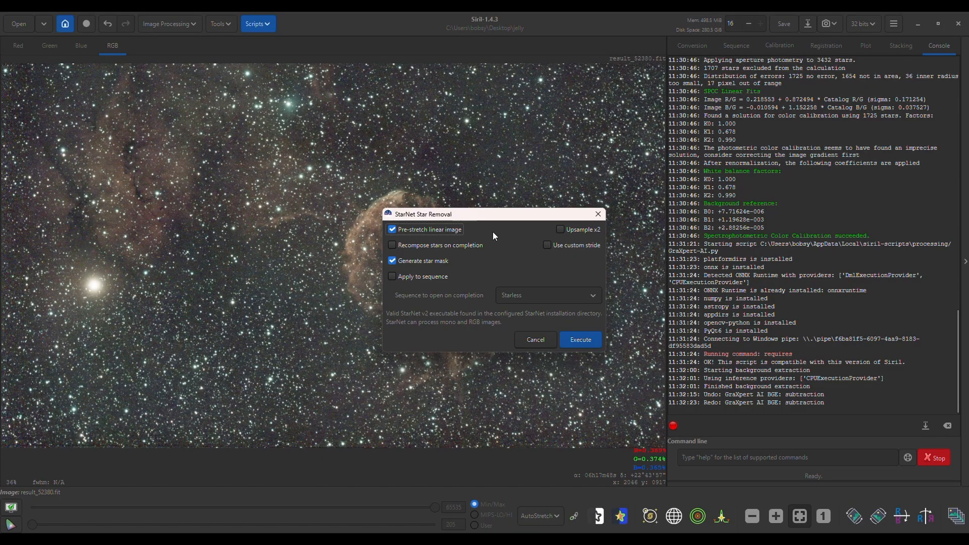
{"action": "left_click", "coordinate": [586, 343]}
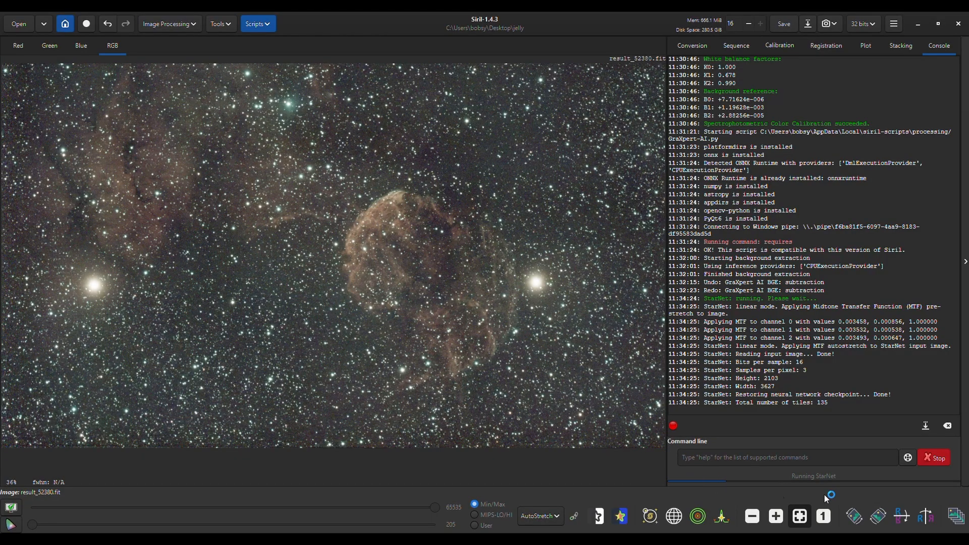
{"action": "mouse_move", "coordinate": [453, 539]}
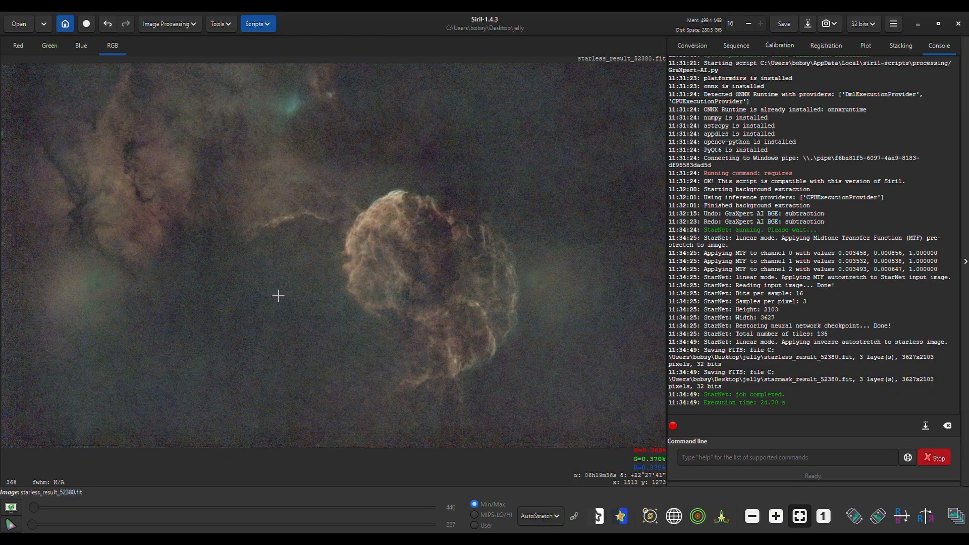
- Examine the noise in the starless image's background up close, and fit the whole image back in view
{"action": "scroll", "coordinate": [278, 295], "scroll_direction": "up", "scroll_amount": 3}
{"action": "scroll", "coordinate": [278, 295], "scroll_direction": "down", "scroll_amount": 3}
{"action": "scroll", "coordinate": [280, 283], "scroll_direction": "up", "scroll_amount": 5}
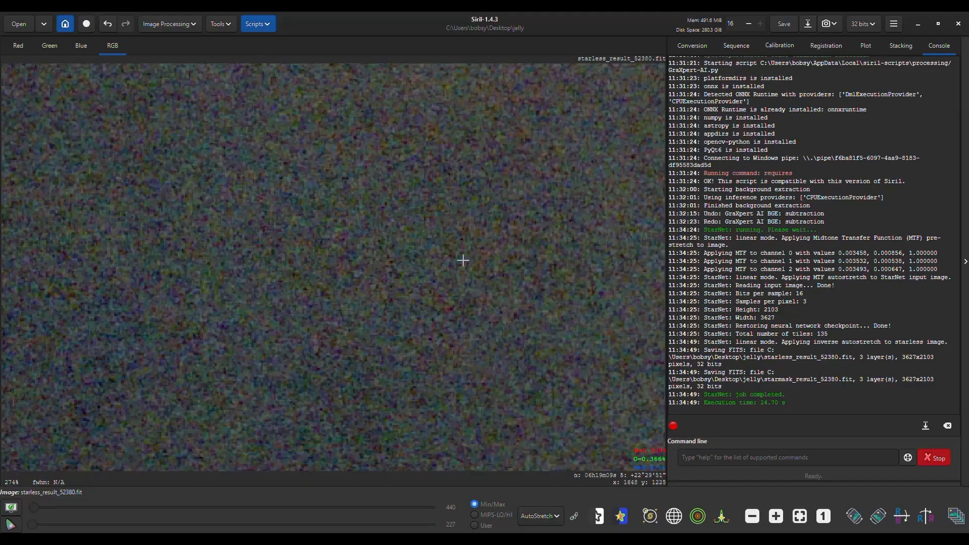
{"action": "scroll", "coordinate": [464, 263], "scroll_direction": "down", "scroll_amount": 4}
{"action": "scroll", "coordinate": [463, 262], "scroll_direction": "up", "scroll_amount": 3}
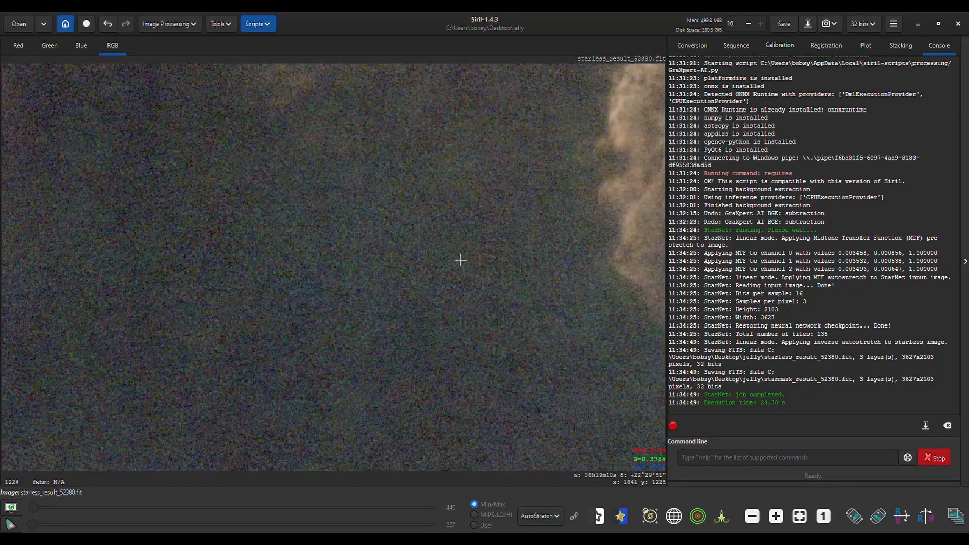
{"action": "scroll", "coordinate": [460, 258], "scroll_direction": "up", "scroll_amount": 1}
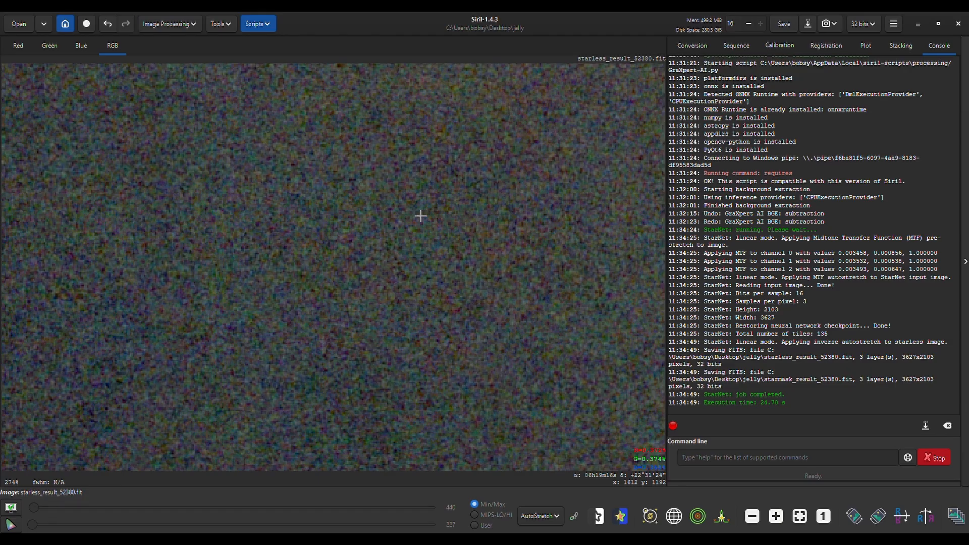
{"action": "scroll", "coordinate": [420, 216], "scroll_direction": "down", "scroll_amount": 5}
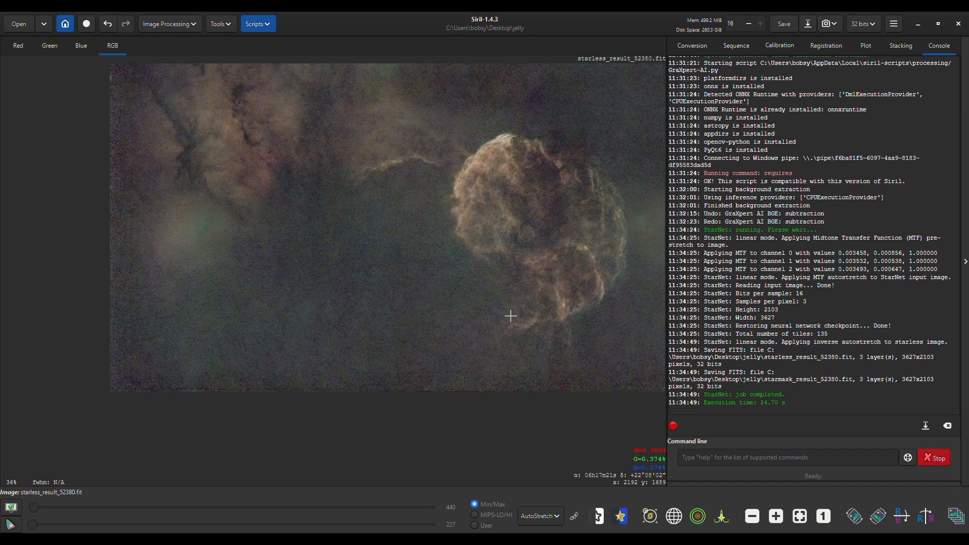
{"action": "key", "text": "ctrl+0"}
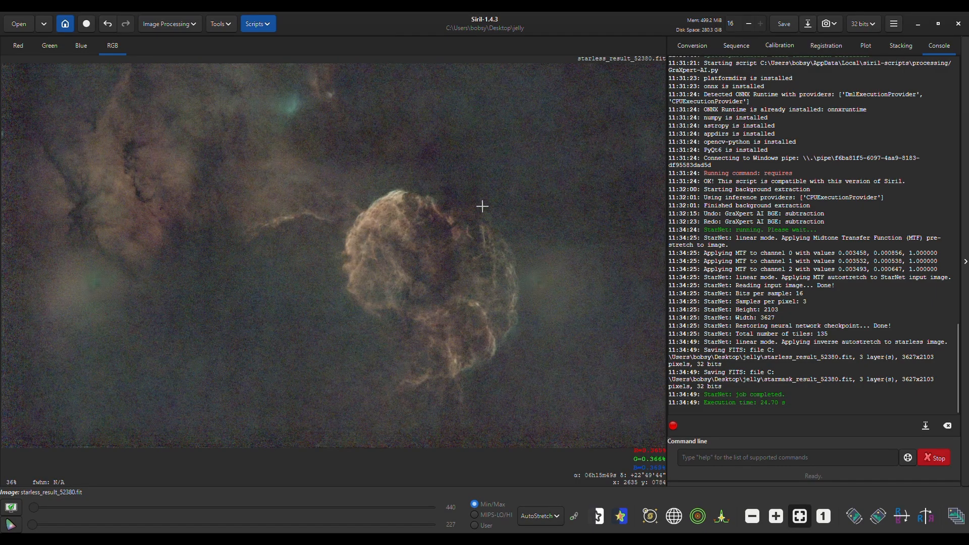
- Launch the SyQon Prism denoising script for the starless image and maximise its window
{"action": "left_click", "coordinate": [262, 26]}
{"action": "mouse_move", "coordinate": [286, 56]}
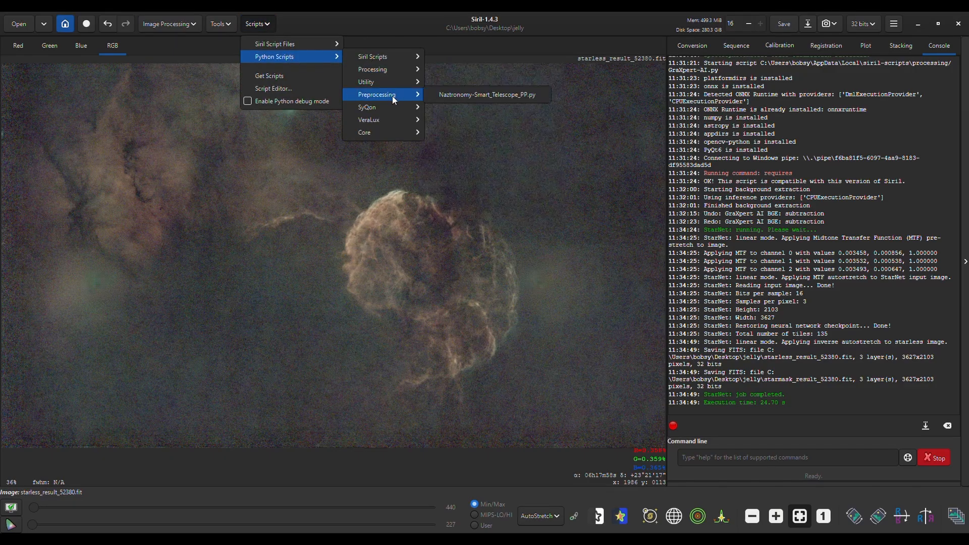
{"action": "mouse_move", "coordinate": [401, 69]}
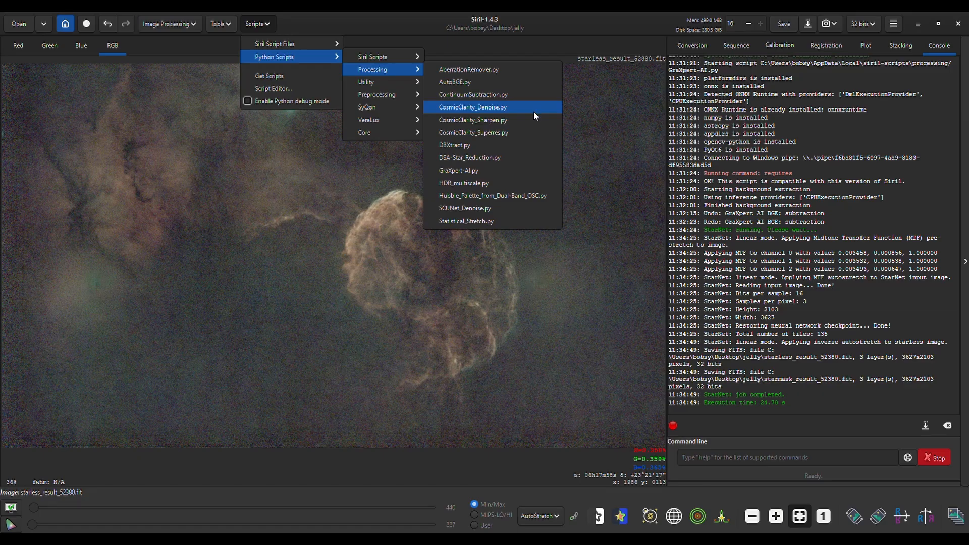
{"action": "mouse_move", "coordinate": [394, 92]}
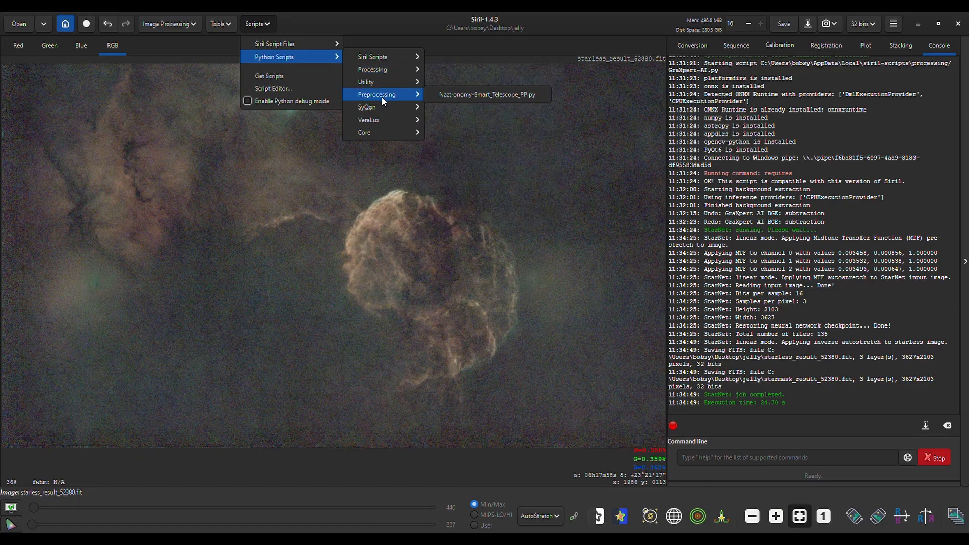
{"action": "mouse_move", "coordinate": [380, 111]}
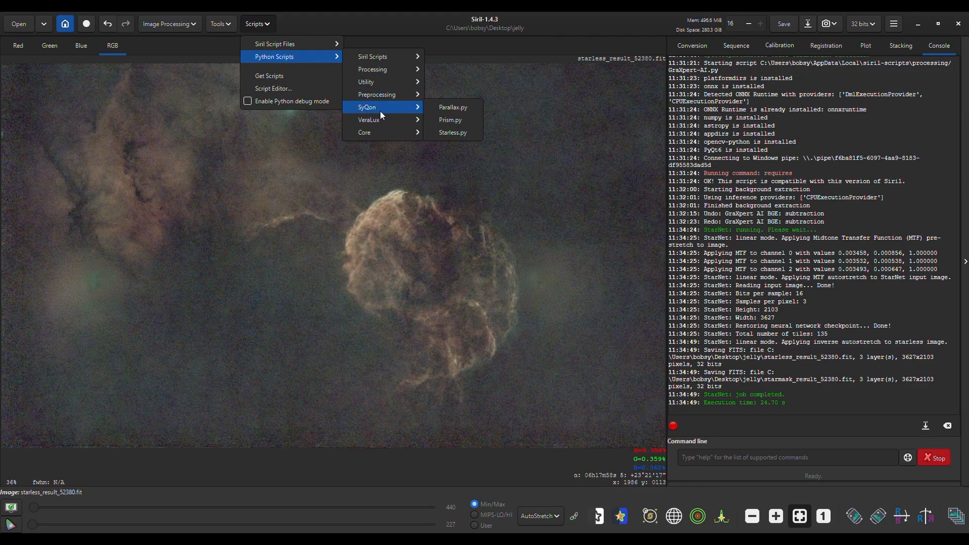
{"action": "left_click", "coordinate": [463, 120]}
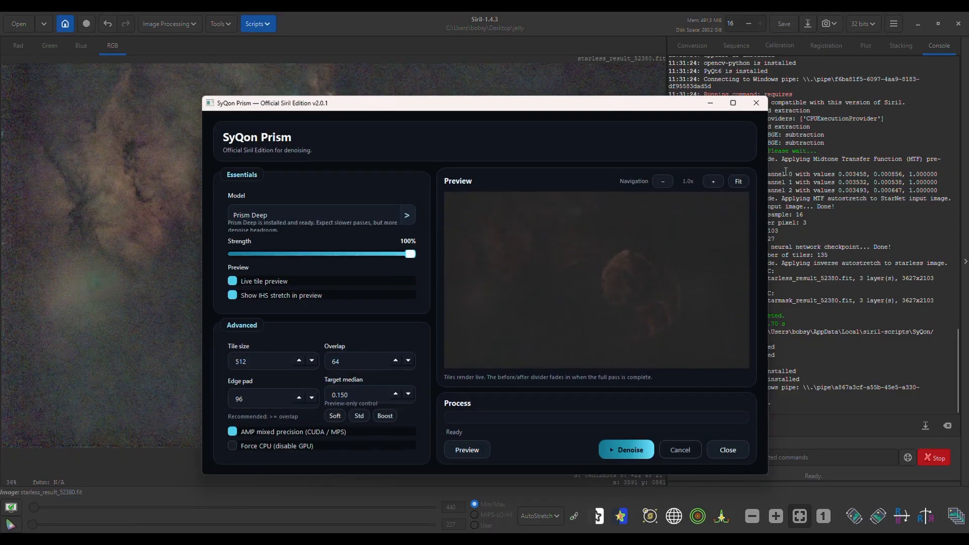
{"action": "left_click", "coordinate": [732, 103]}
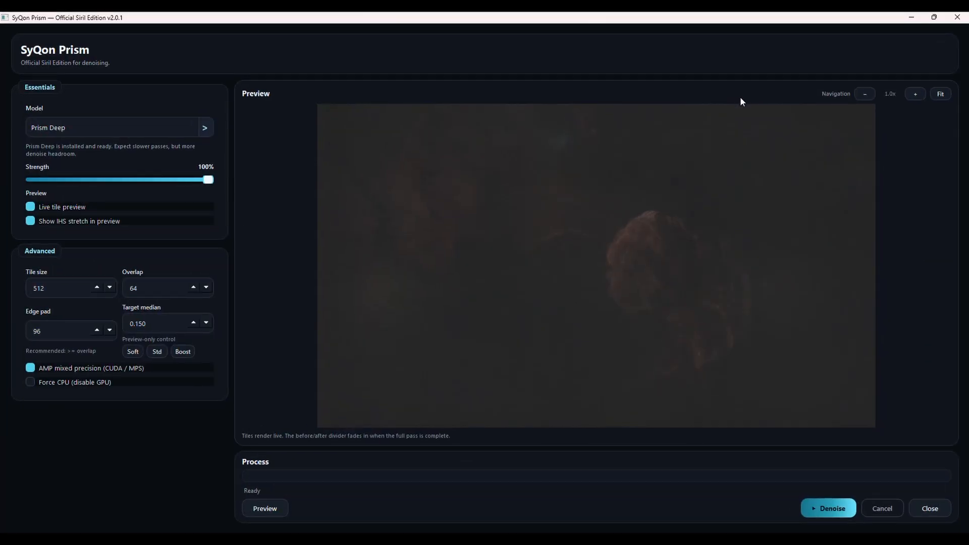
- Denoise the starless image with the Prism Deep model at 100% strength and compare before and after across the nebula
{"action": "left_click", "coordinate": [206, 130]}
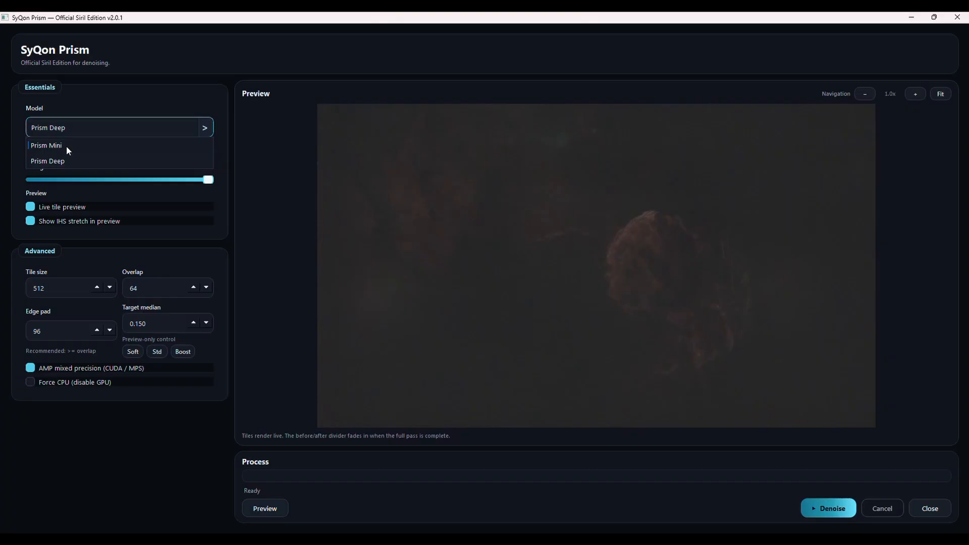
{"action": "left_click", "coordinate": [67, 161]}
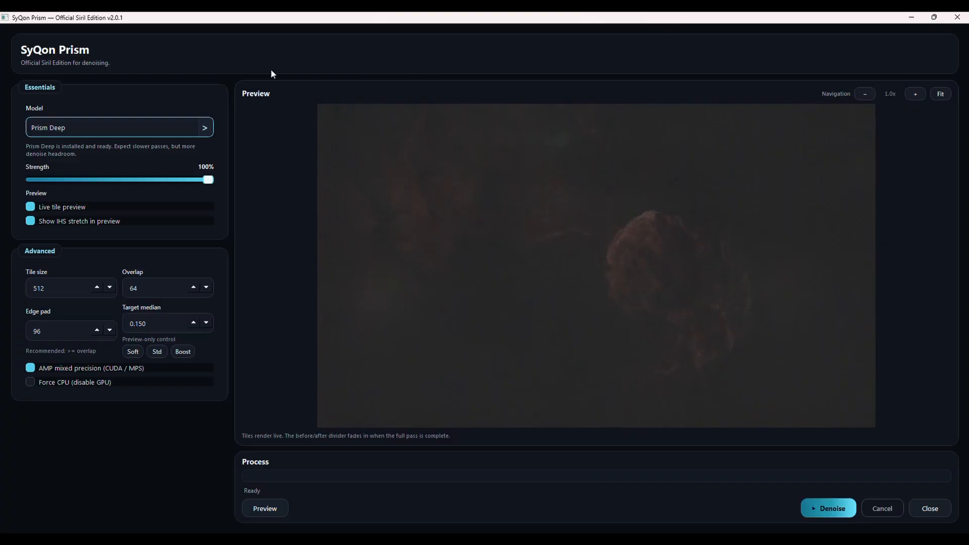
{"action": "left_click", "coordinate": [831, 507]}
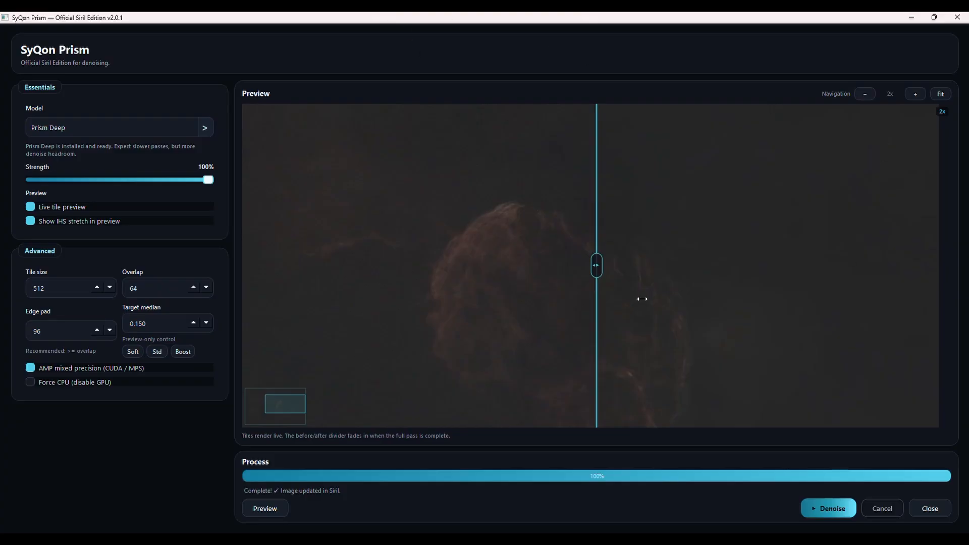
{"action": "left_click_drag", "start_coordinate": [596, 265], "coordinate": [695, 257]}
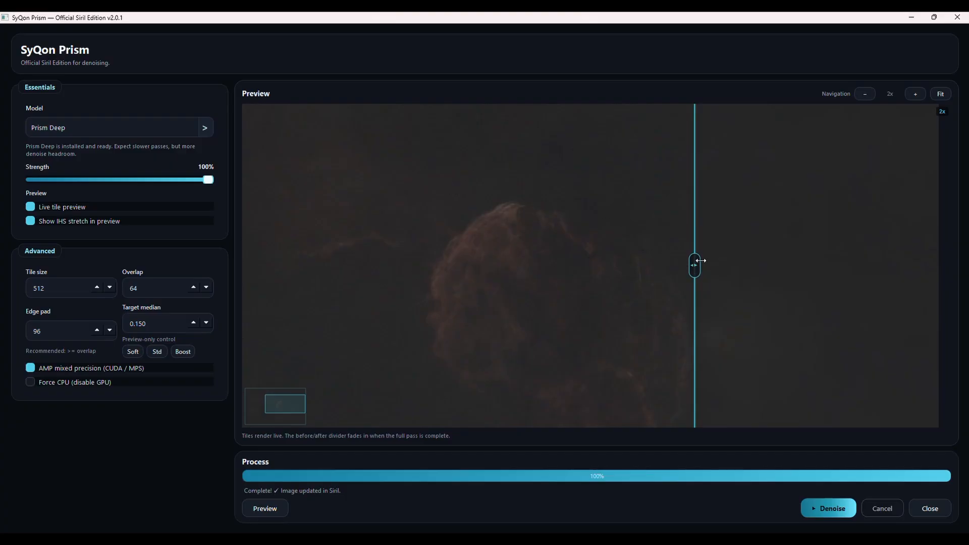
{"action": "left_click_drag", "start_coordinate": [694, 265], "coordinate": [520, 291]}
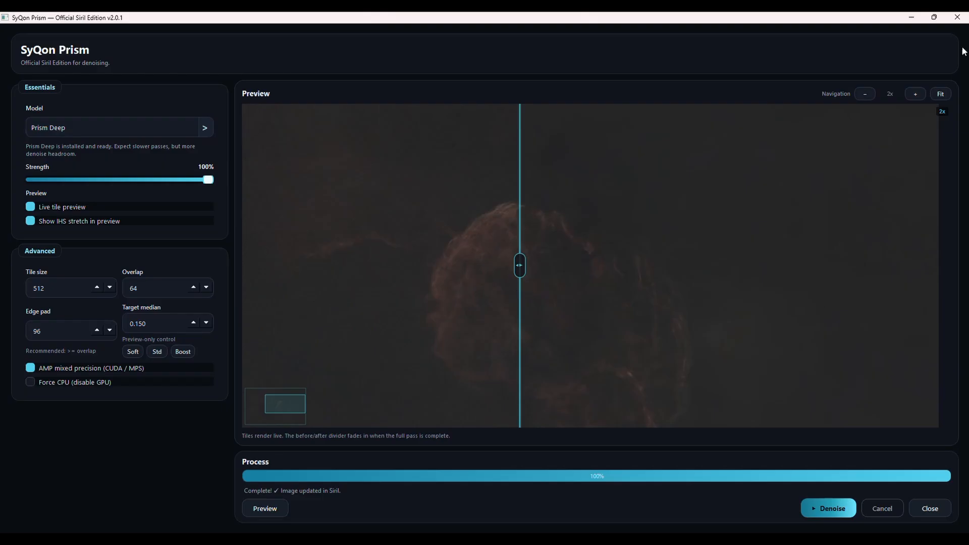
- Close the Prism denoising window and launch the AutoStretch_Preview Python script for the starless image
{"action": "left_click", "coordinate": [957, 17]}
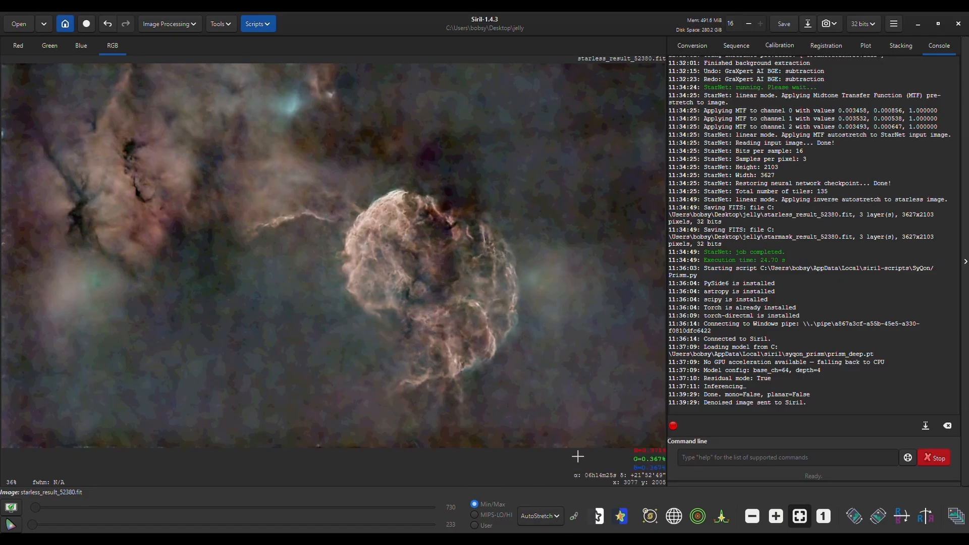
{"action": "left_click", "coordinate": [266, 26]}
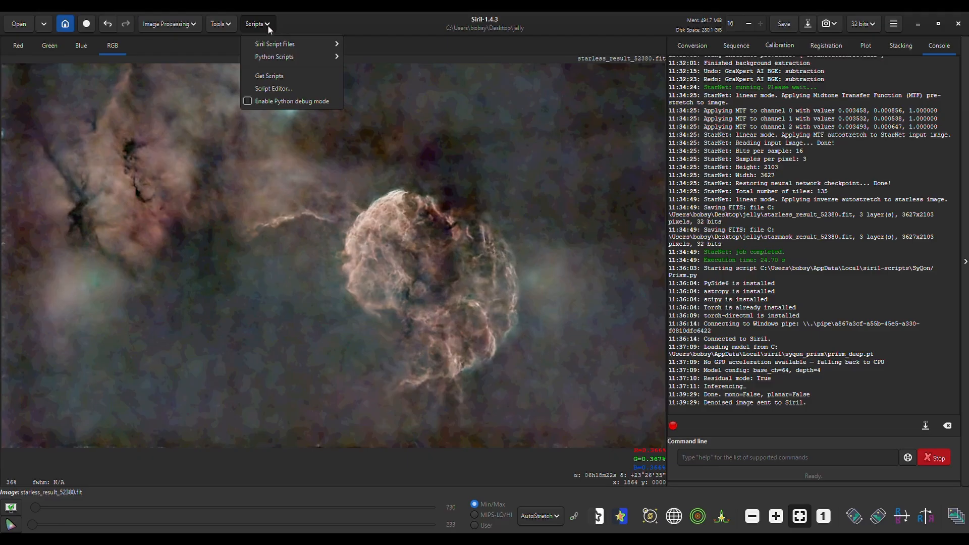
{"action": "mouse_move", "coordinate": [280, 60]}
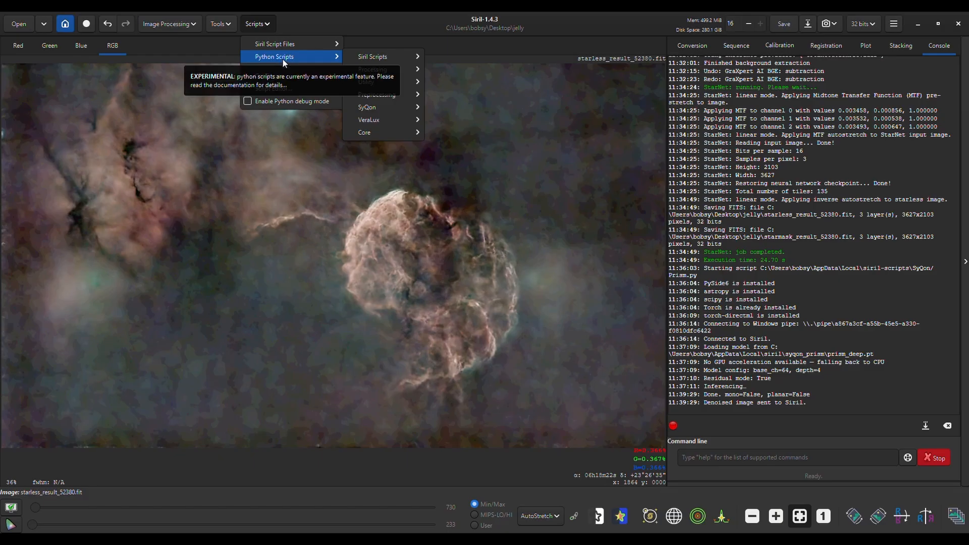
{"action": "mouse_move", "coordinate": [399, 73]}
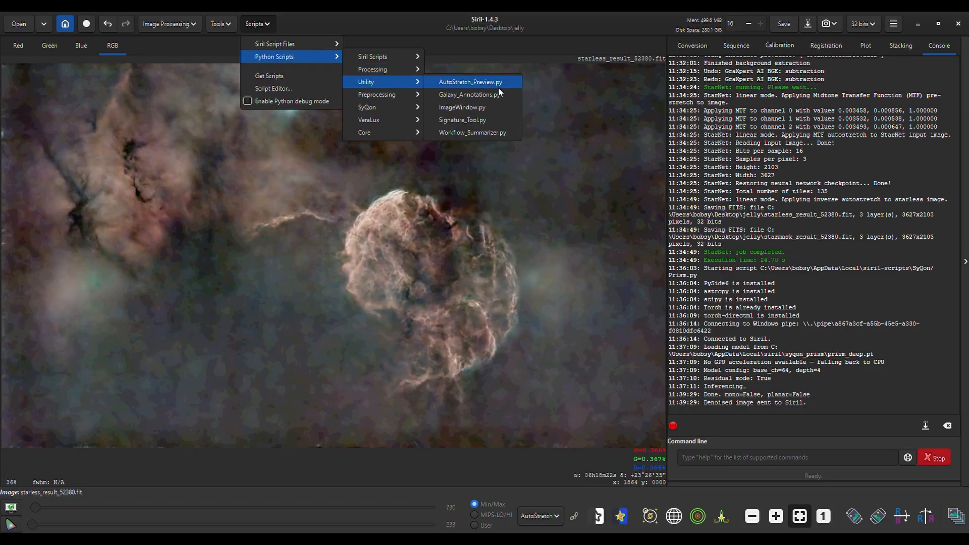
{"action": "left_click", "coordinate": [497, 84]}
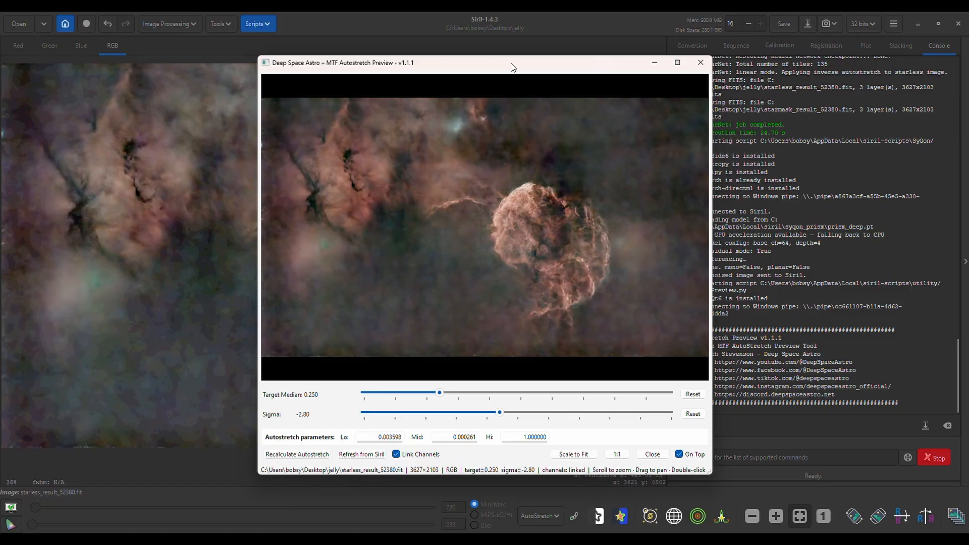
- Preview a darker autostretch with target median 0.080 and sigma about -3.37 in a maximised window, and dismiss the preview
{"action": "left_click_drag", "start_coordinate": [512, 67], "coordinate": [772, 59]}
{"action": "left_click", "coordinate": [659, 384]}
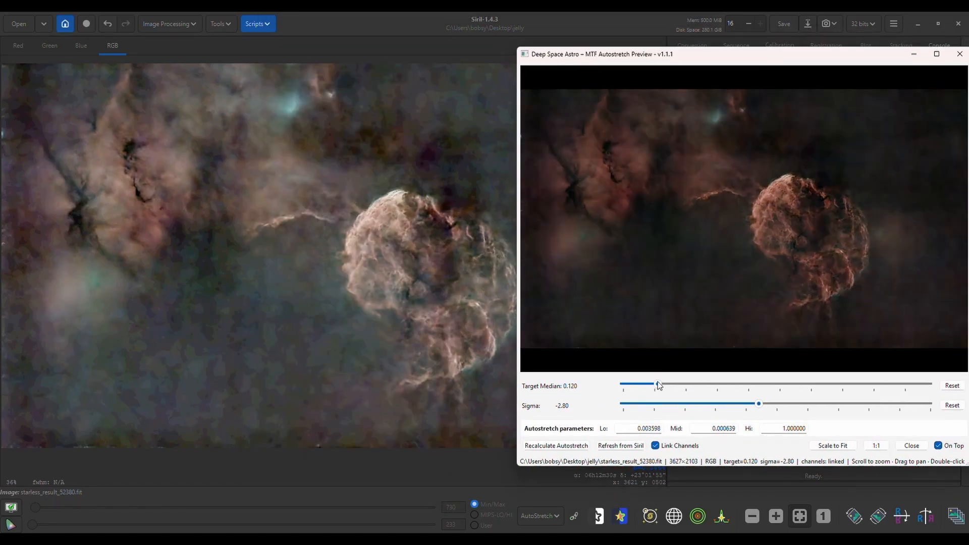
{"action": "left_click_drag", "start_coordinate": [659, 385], "coordinate": [644, 386]}
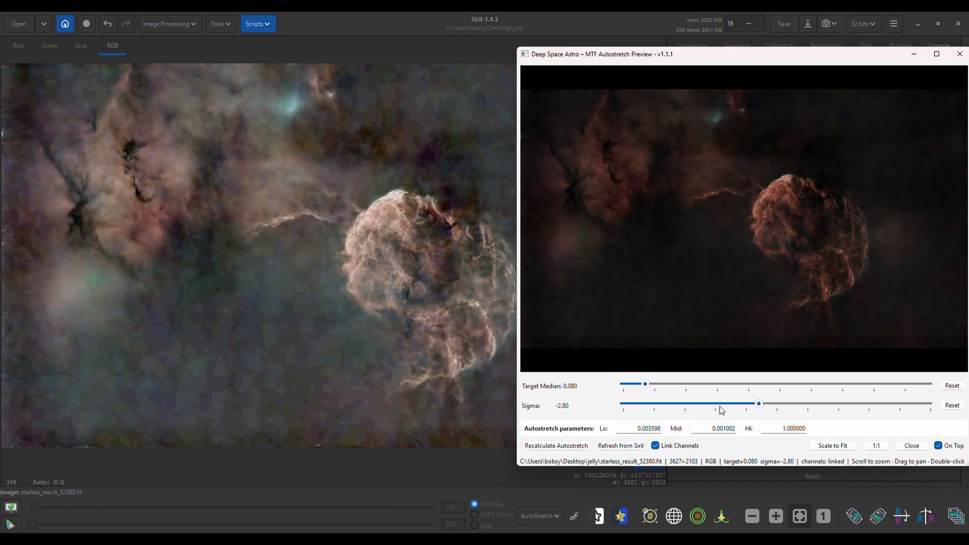
{"action": "left_click", "coordinate": [721, 404]}
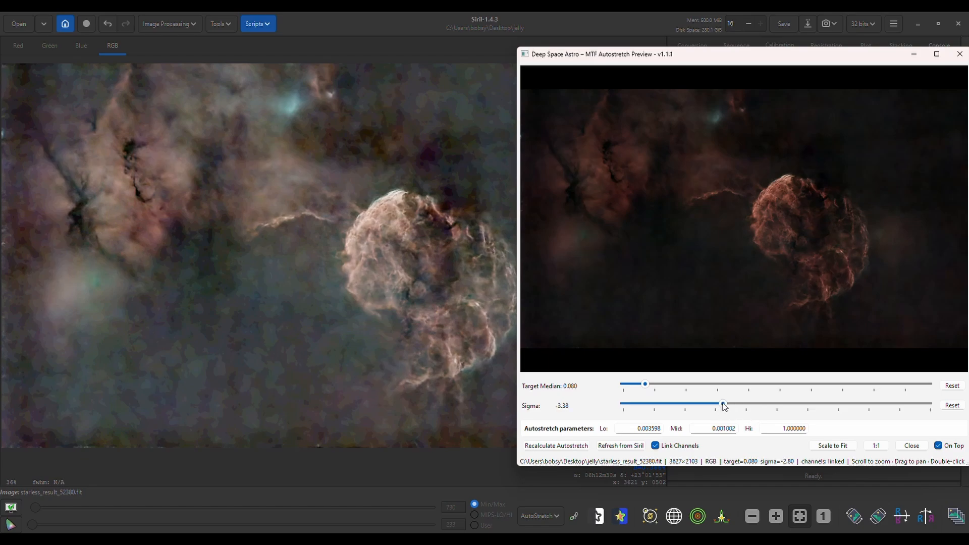
{"action": "double_click", "coordinate": [842, 53]}
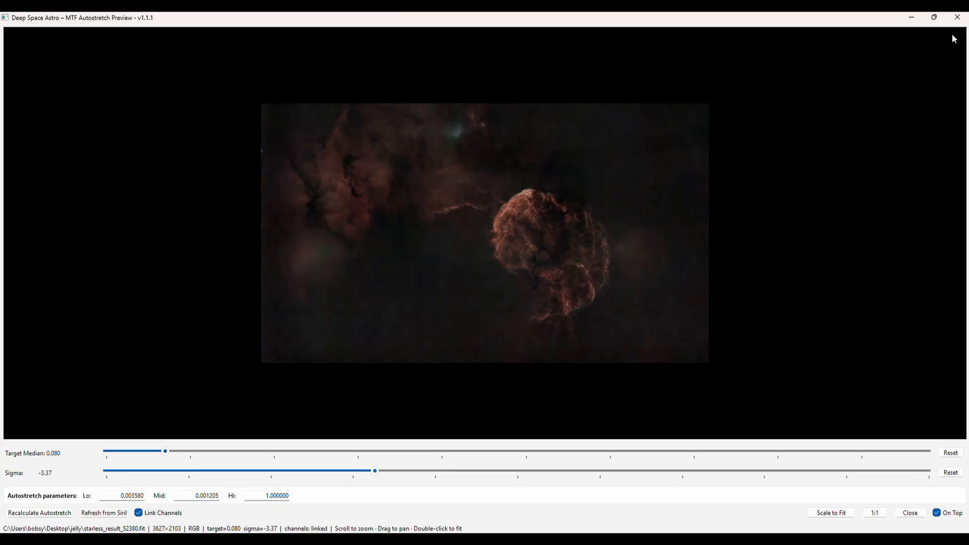
{"action": "left_click", "coordinate": [913, 20]}
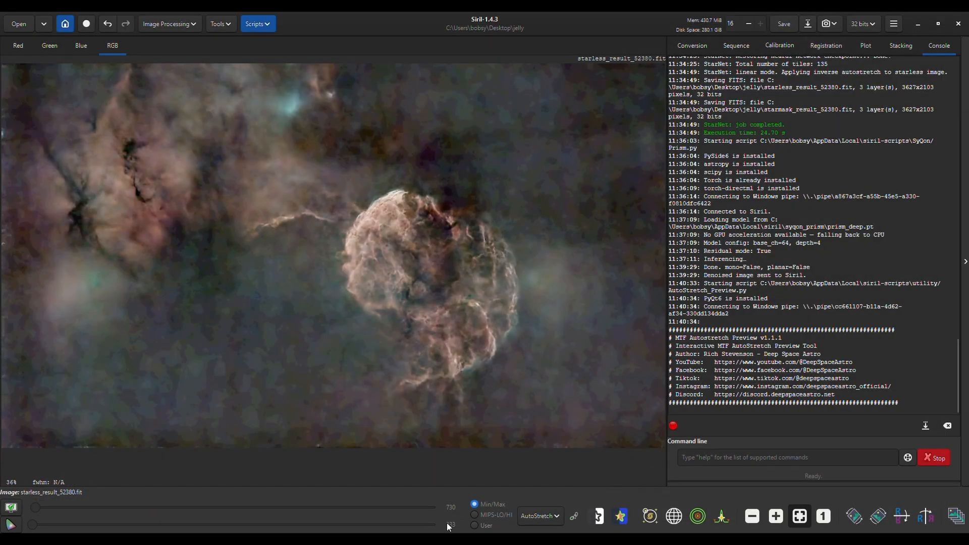
- Switch the image display mode to Linear and look over the built-in stretch transformations
{"action": "left_click", "coordinate": [544, 517]}
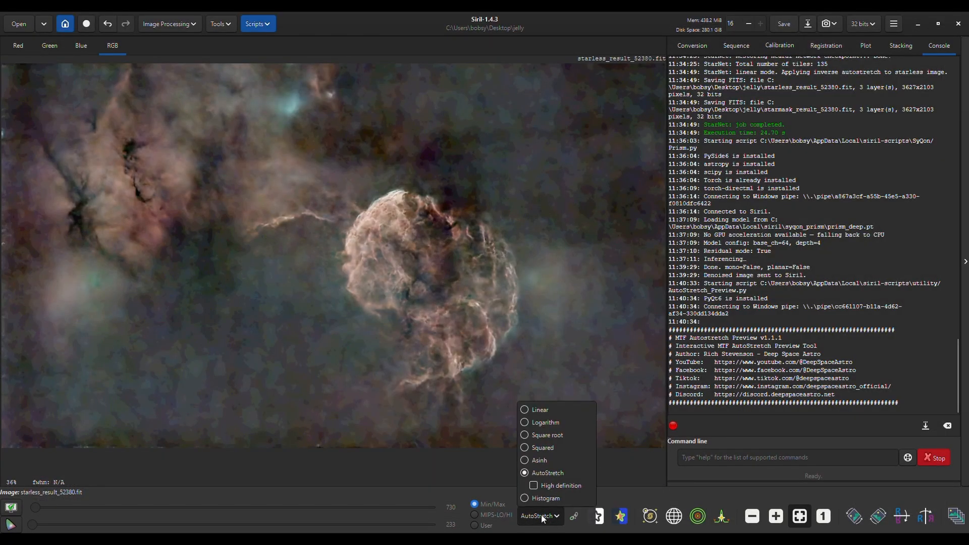
{"action": "left_click", "coordinate": [537, 411]}
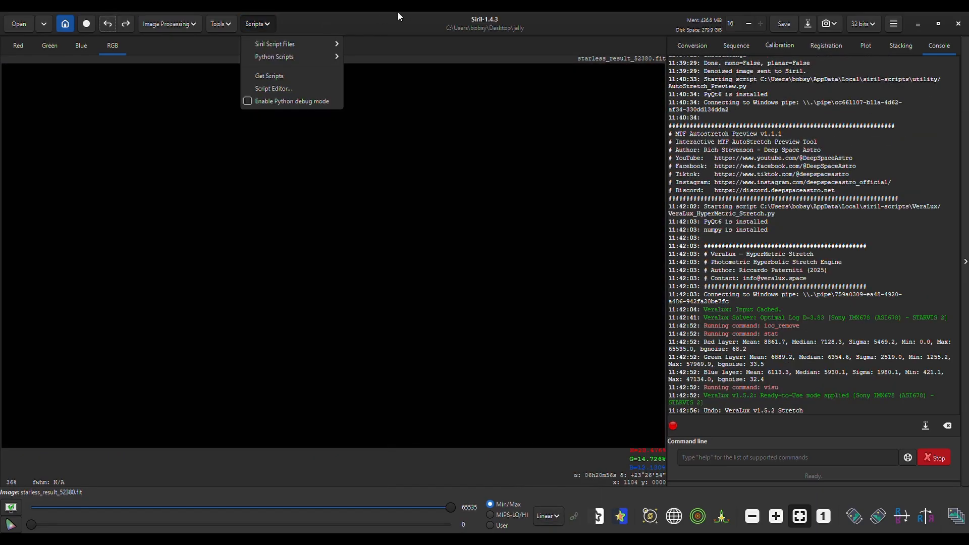
{"action": "left_click", "coordinate": [180, 23]}
{"action": "left_click", "coordinate": [186, 24]}
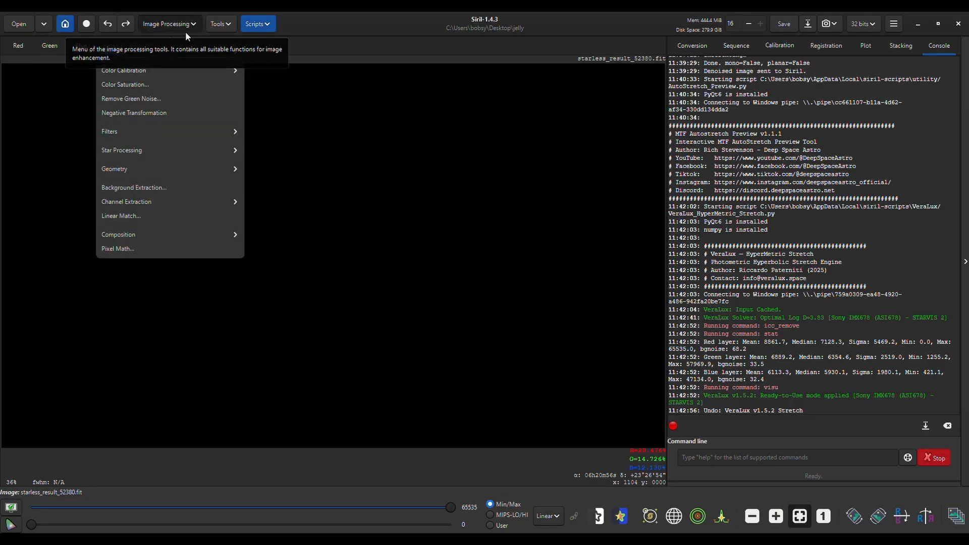
{"action": "left_click", "coordinate": [164, 51]}
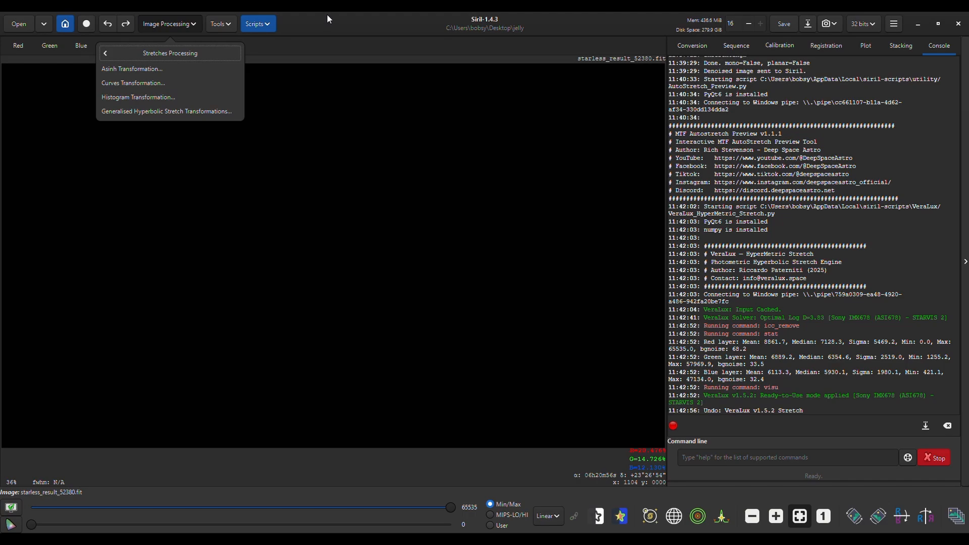
- Launch the VeraLux HyperMetric Stretch script and move its window clear of the image centre
{"action": "left_click", "coordinate": [267, 25]}
{"action": "left_click", "coordinate": [271, 26]}
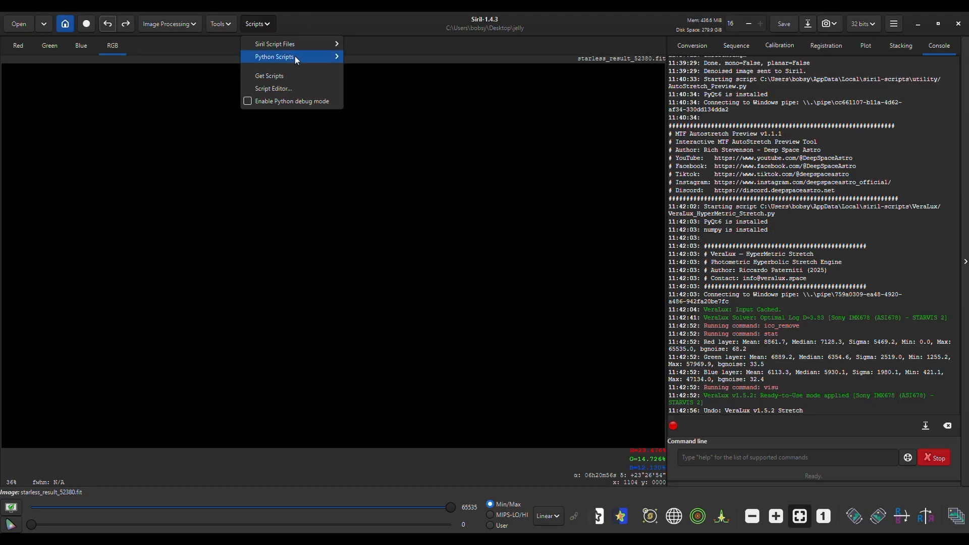
{"action": "mouse_move", "coordinate": [295, 57]}
{"action": "mouse_move", "coordinate": [384, 72]}
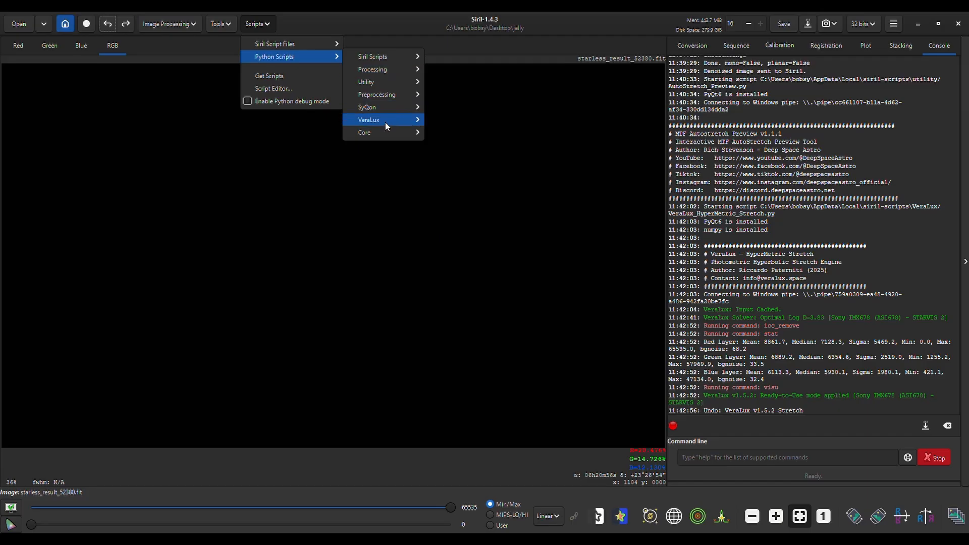
{"action": "mouse_move", "coordinate": [385, 123]}
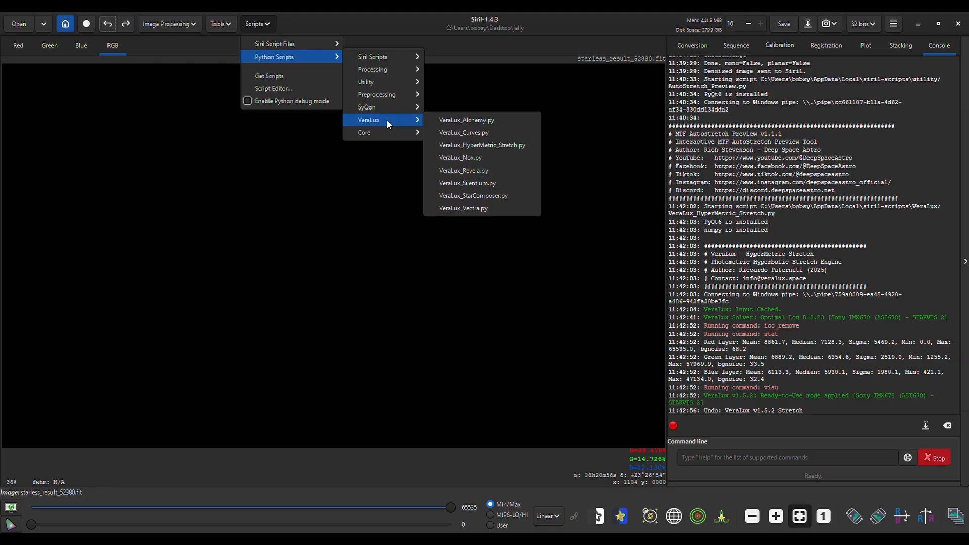
{"action": "left_click", "coordinate": [513, 144]}
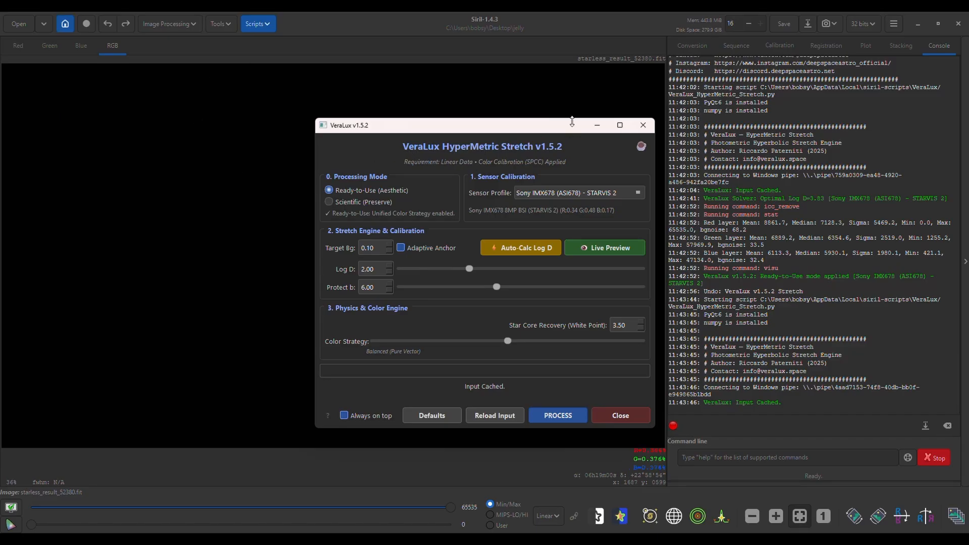
{"action": "left_click_drag", "start_coordinate": [568, 129], "coordinate": [432, 99]}
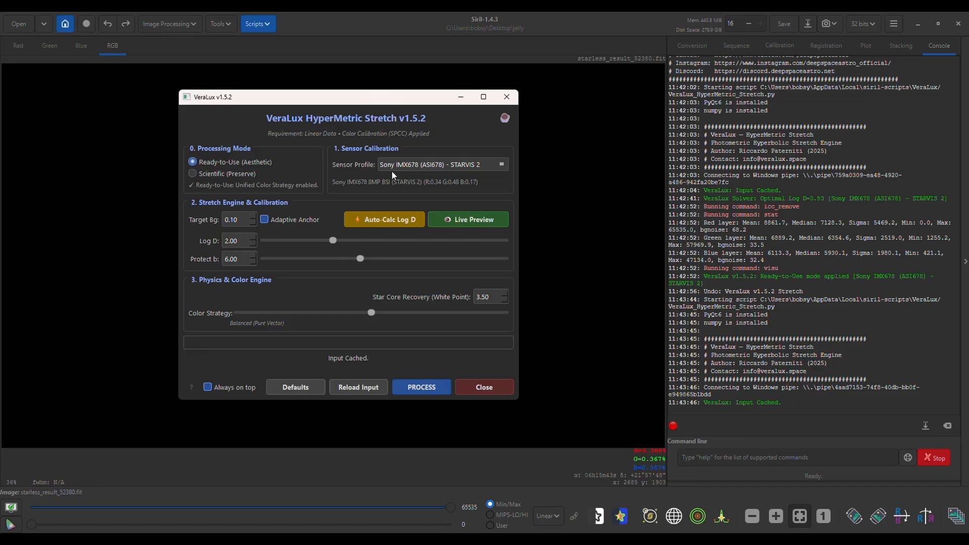
- Choose the Sony IMX678 (ASI678) - STARVIS 2 sensor profile, auto-calculate Log D and check the stretch in the live preview
{"action": "left_click", "coordinate": [432, 164]}
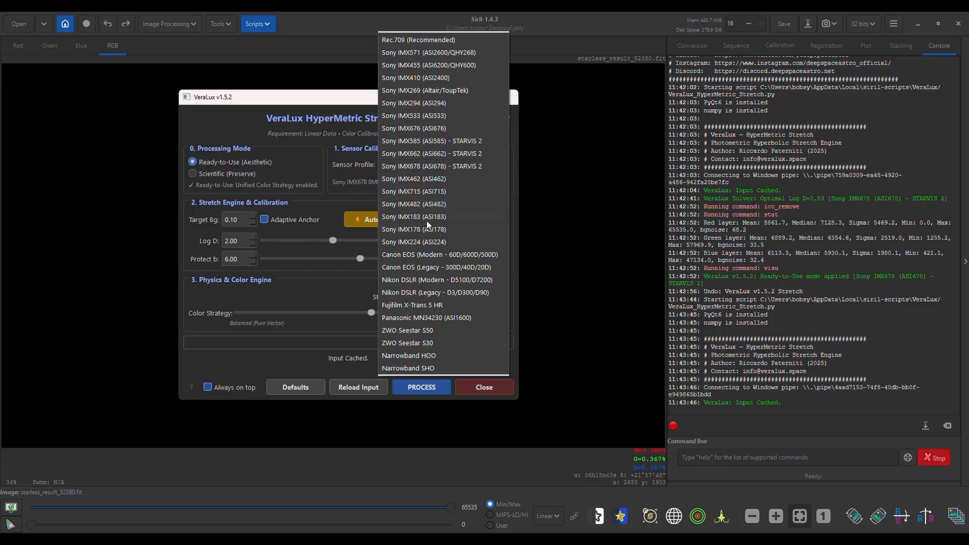
{"action": "left_click", "coordinate": [437, 166]}
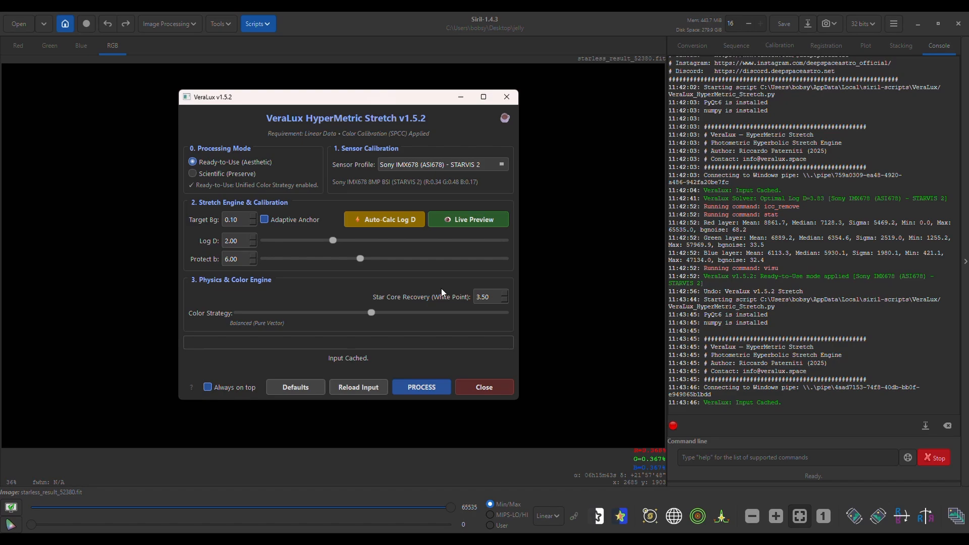
{"action": "left_click", "coordinate": [388, 219]}
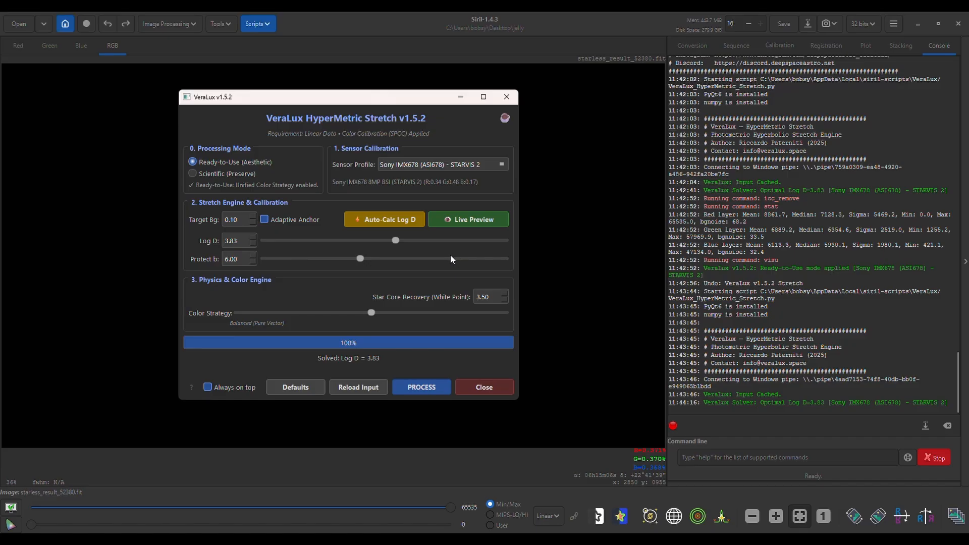
{"action": "left_click", "coordinate": [485, 220]}
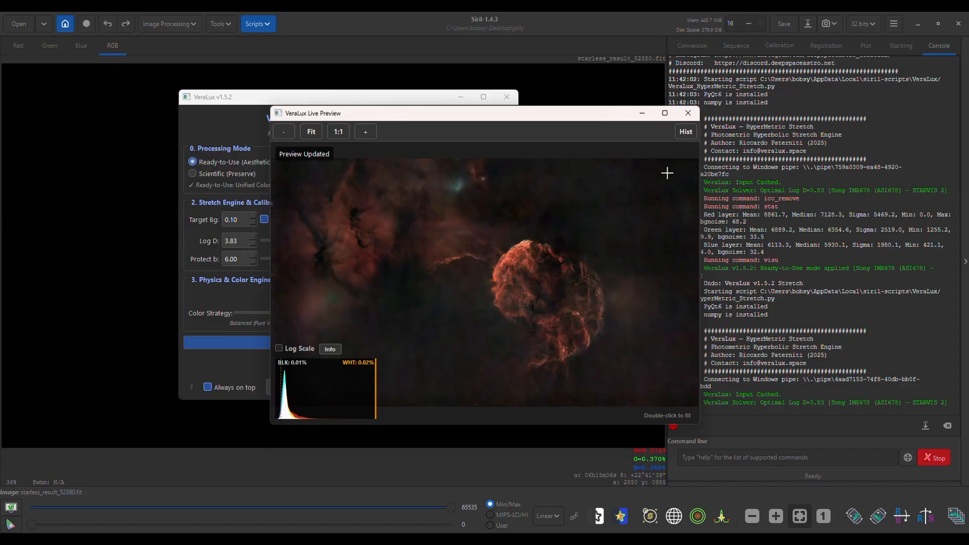
{"action": "left_click", "coordinate": [688, 113]}
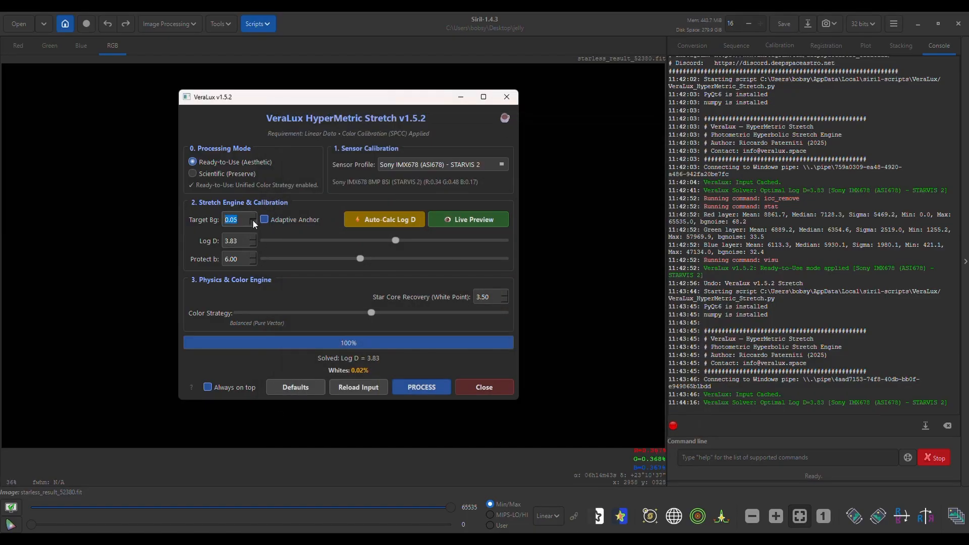
- Try a target background of 0.05 with Log D recalculated, and check the stretch in the live preview
{"action": "left_click", "coordinate": [411, 214]}
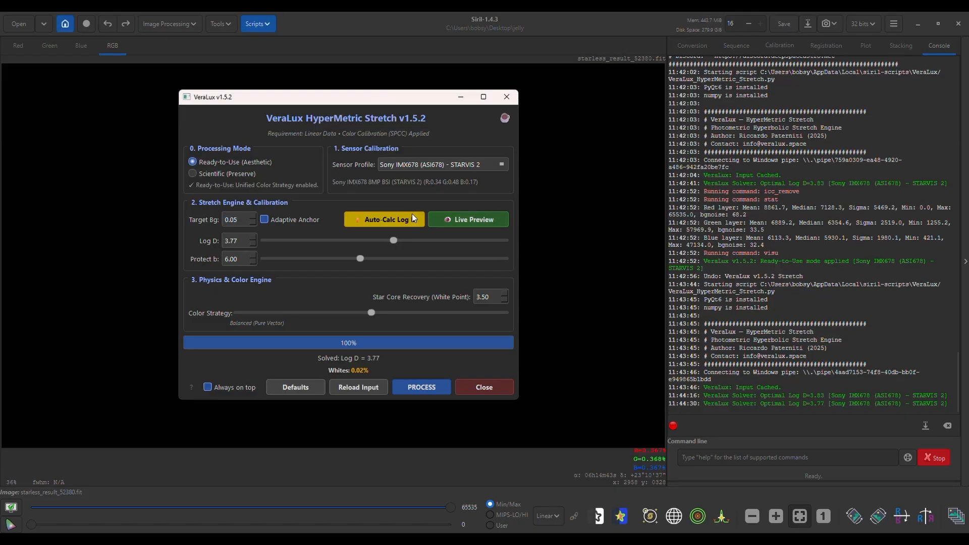
{"action": "left_click", "coordinate": [468, 220]}
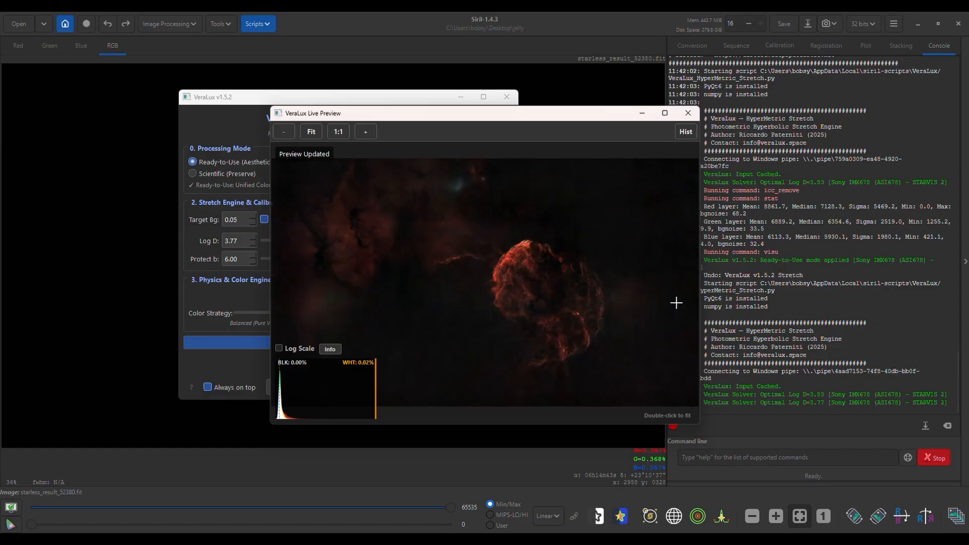
{"action": "left_click", "coordinate": [687, 113]}
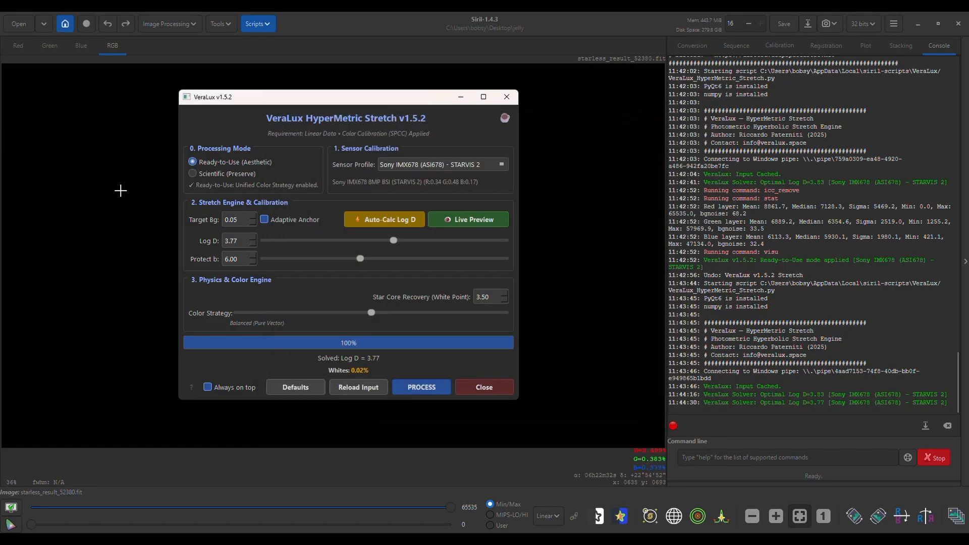
- Stretch the starless image with a 0.11 target background and recalculated Log D, checking the live preview before applying, and close VeraLux
{"action": "left_click", "coordinate": [253, 216]}
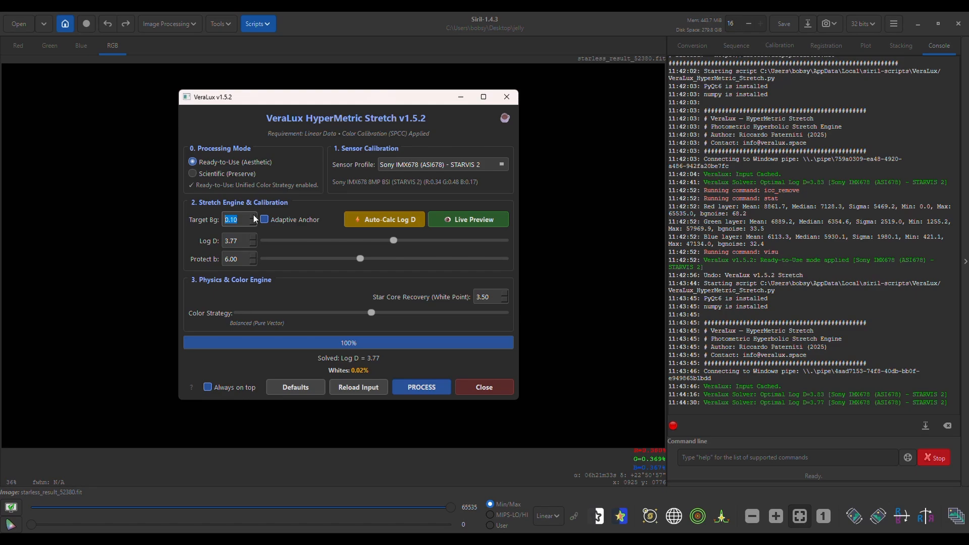
{"action": "left_click", "coordinate": [254, 216]}
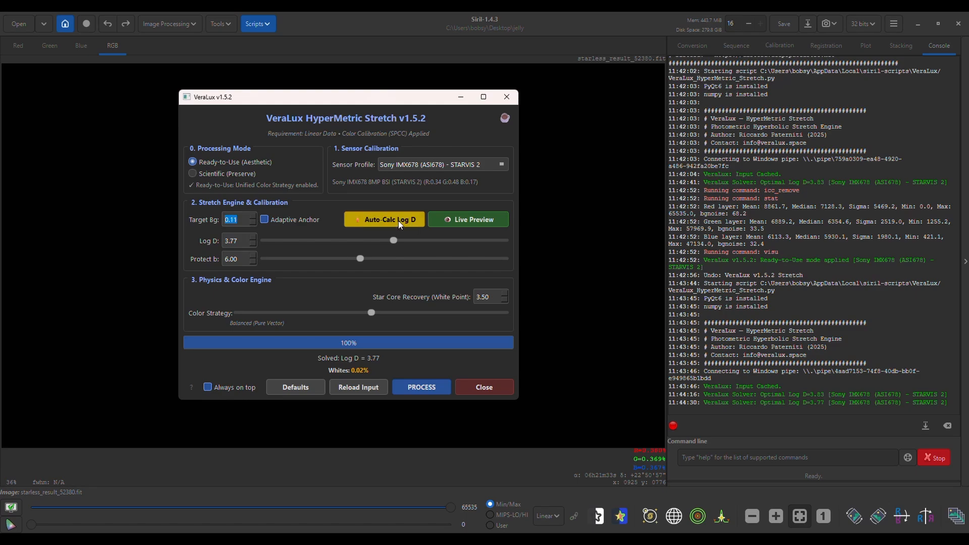
{"action": "left_click", "coordinate": [398, 220]}
{"action": "left_click", "coordinate": [492, 219]}
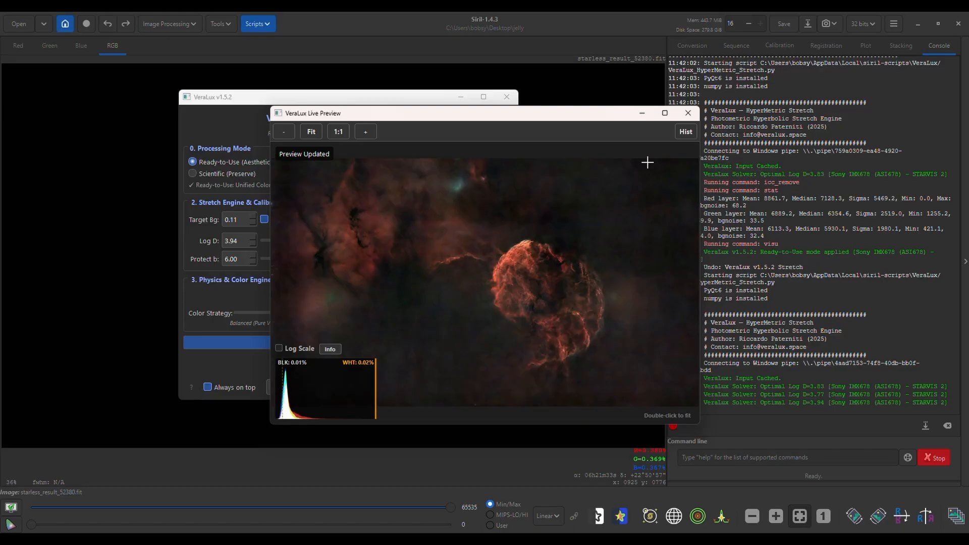
{"action": "left_click", "coordinate": [689, 113]}
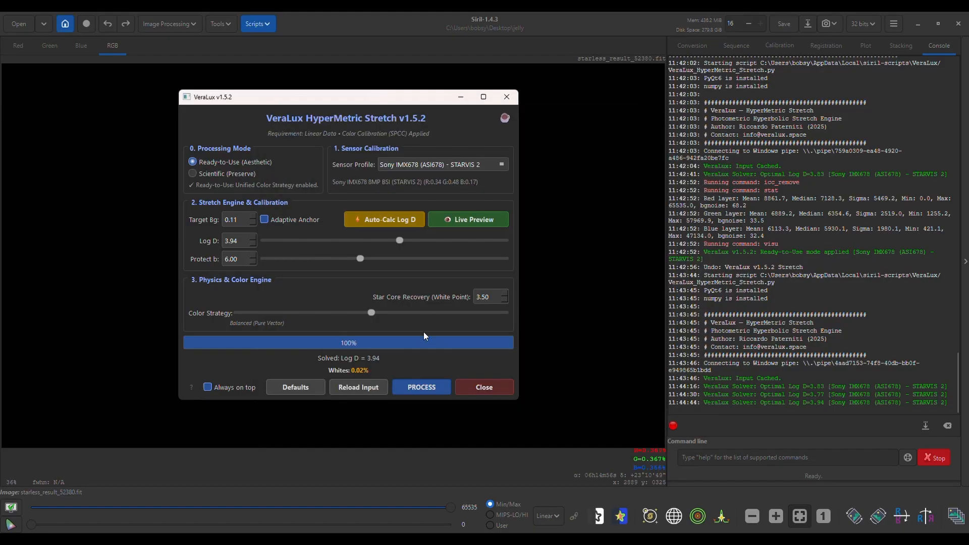
{"action": "left_click", "coordinate": [432, 389]}
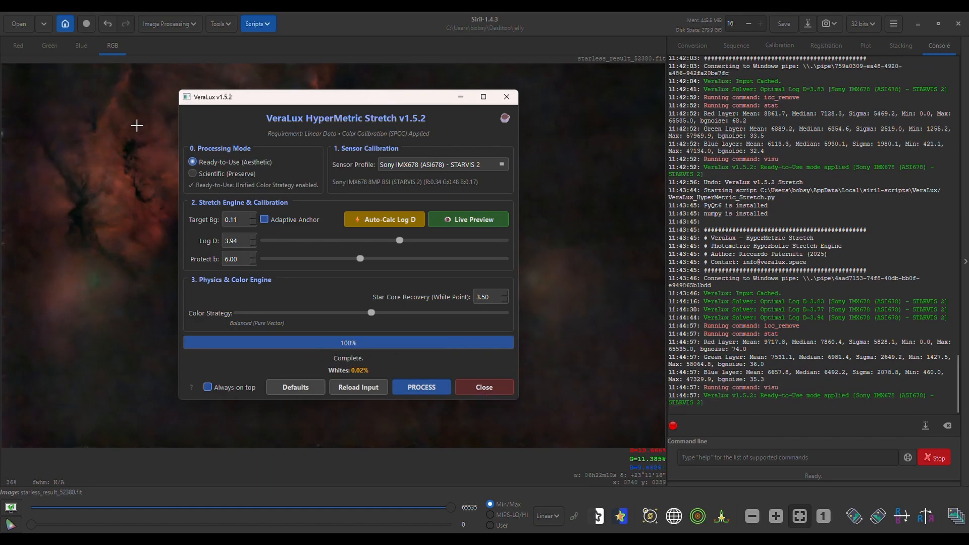
{"action": "left_click", "coordinate": [514, 100]}
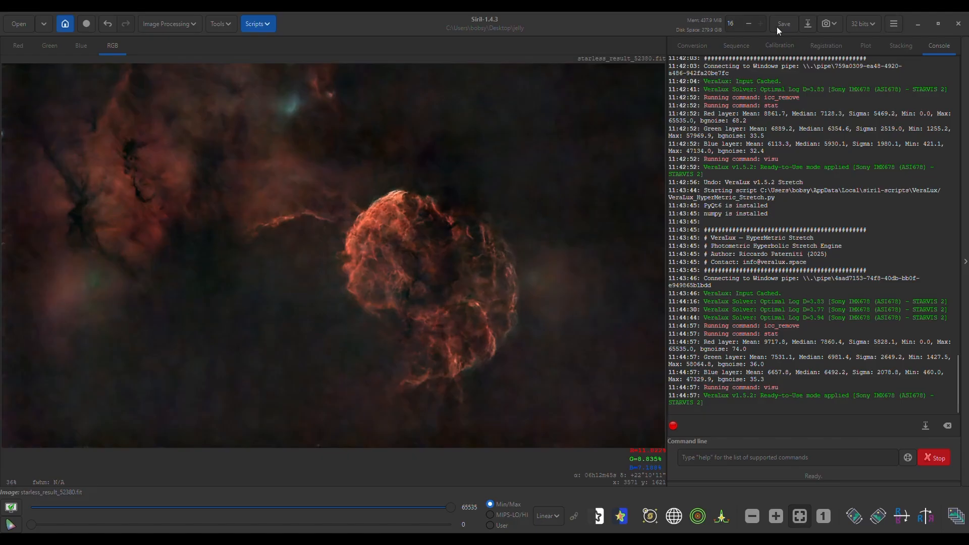
- Save the stretched starless image under its existing name as a PNG file in the jelly folder
{"action": "left_click", "coordinate": [809, 25]}
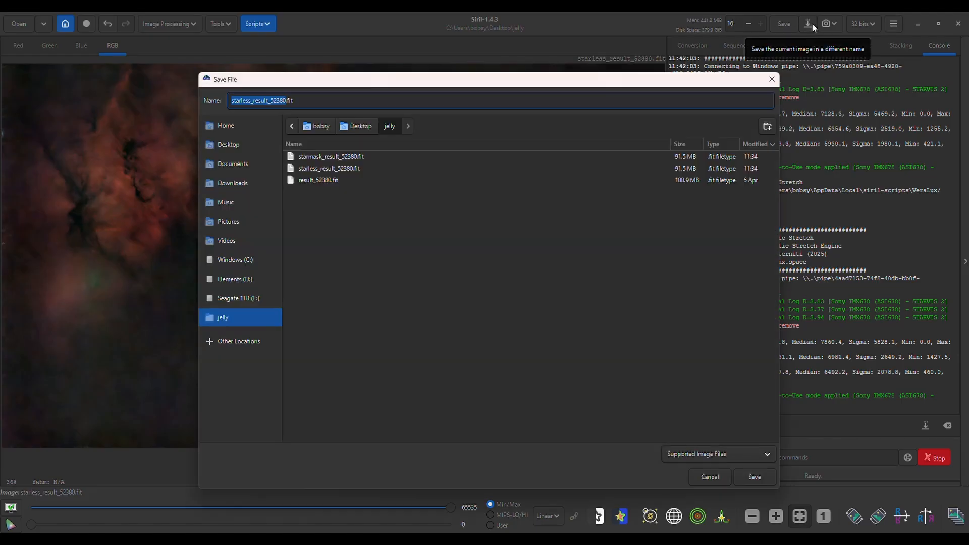
{"action": "left_click", "coordinate": [753, 453]}
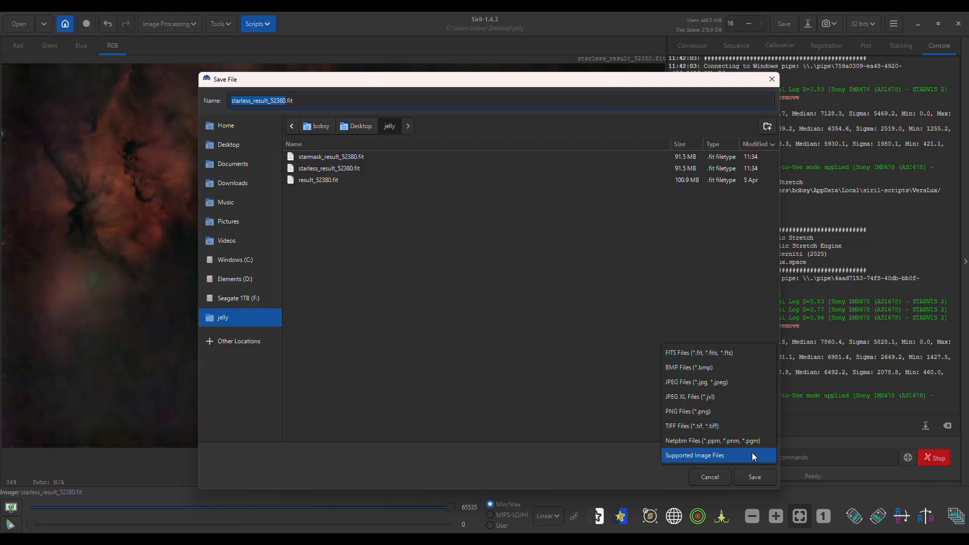
{"action": "left_click", "coordinate": [721, 411]}
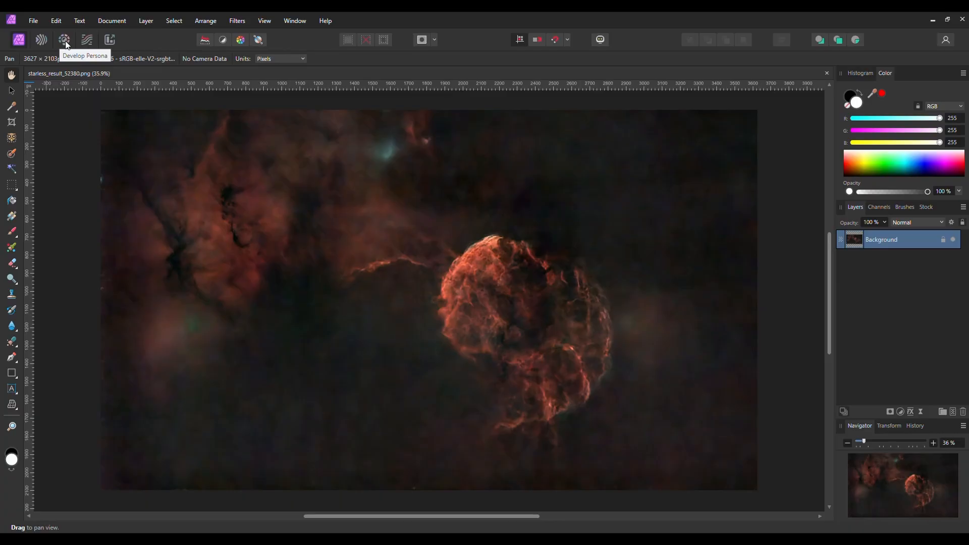
- Switch to Affinity Photo with the starless PNG and raise its contrast to 16% in the Develop Persona
{"action": "left_click", "coordinate": [65, 41]}
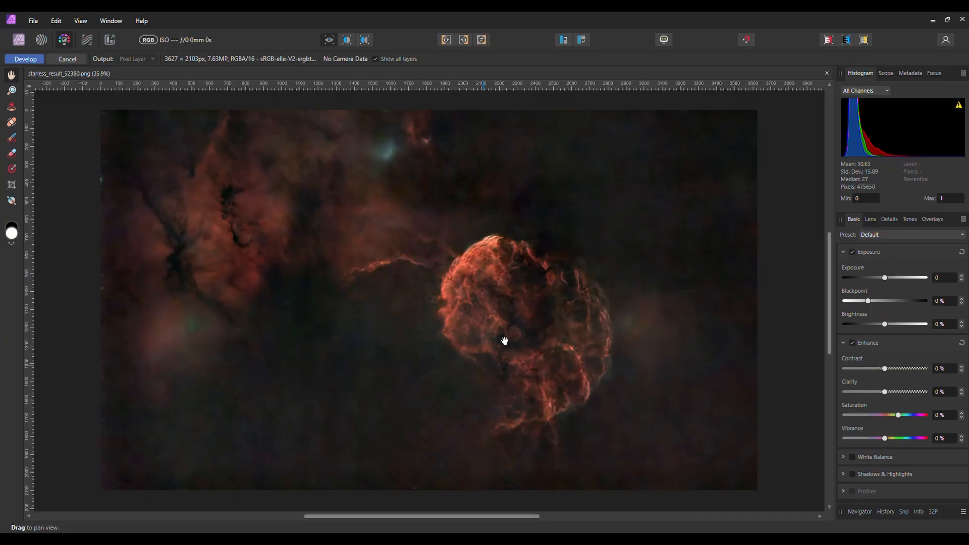
{"action": "left_click_drag", "start_coordinate": [885, 369], "coordinate": [896, 367]}
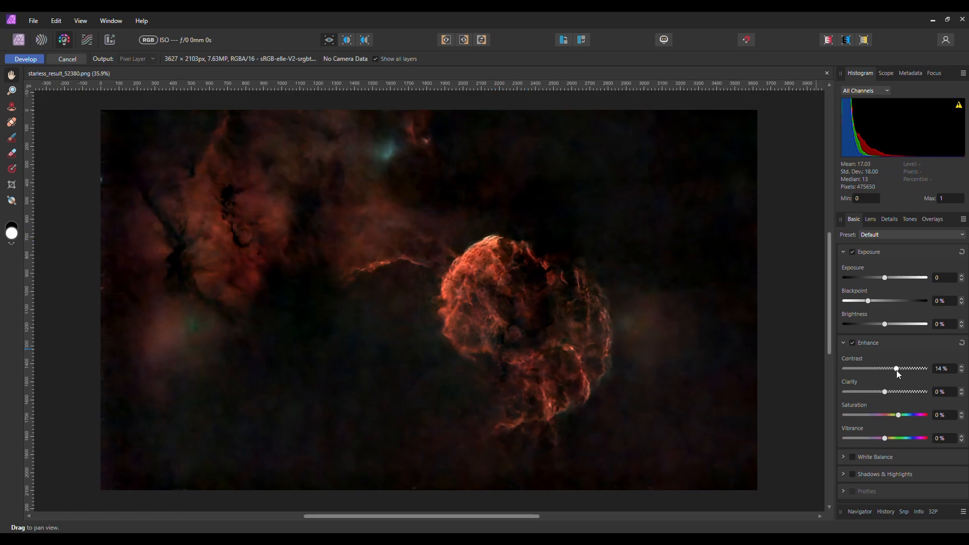
{"action": "mouse_move", "coordinate": [897, 369]}
{"action": "left_mouse_down"}
{"action": "mouse_move", "coordinate": [885, 369]}
{"action": "mouse_move", "coordinate": [897, 372]}
{"action": "left_mouse_up"}
{"action": "mouse_move", "coordinate": [898, 366]}
{"action": "left_mouse_down"}
{"action": "mouse_move", "coordinate": [888, 371]}
{"action": "mouse_move", "coordinate": [898, 371]}
{"action": "left_mouse_up"}
- Set the saturation to 8%, raise the blackpoint slightly and develop the image
{"action": "left_click_drag", "start_coordinate": [903, 415], "coordinate": [905, 414]}
{"action": "left_click", "coordinate": [961, 298]}
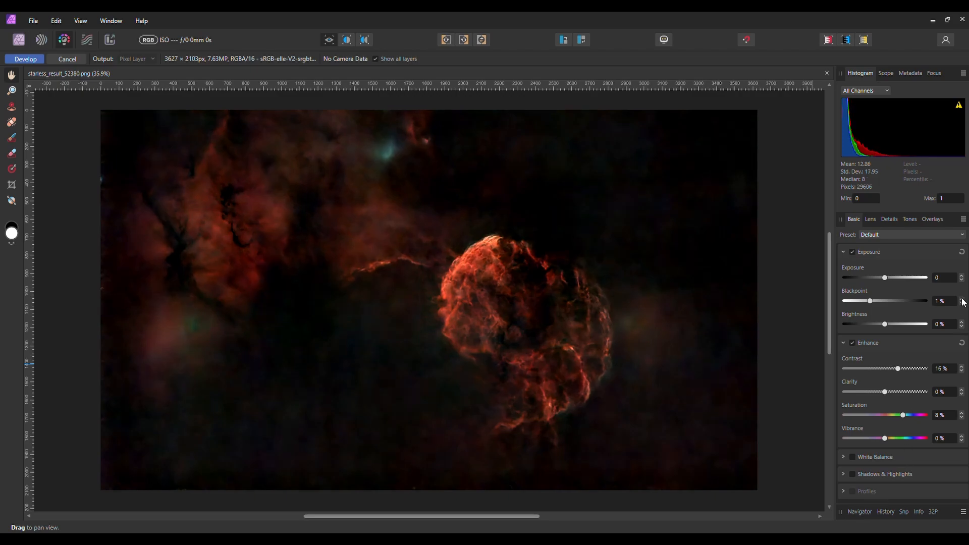
{"action": "left_click", "coordinate": [961, 299]}
{"action": "left_click", "coordinate": [26, 59]}
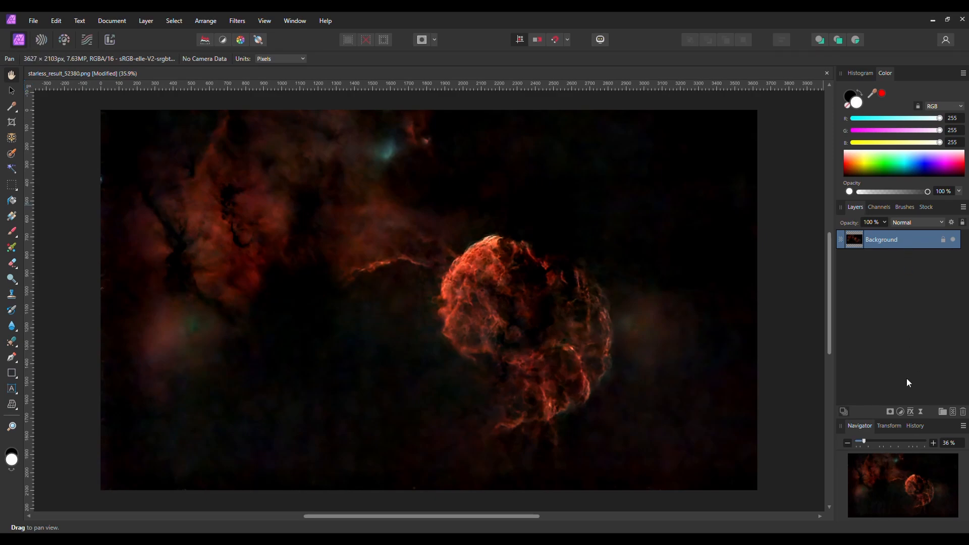
- Add an HSL adjustment layer above the background with the saturation shift at -100%
{"action": "left_click", "coordinate": [900, 412]}
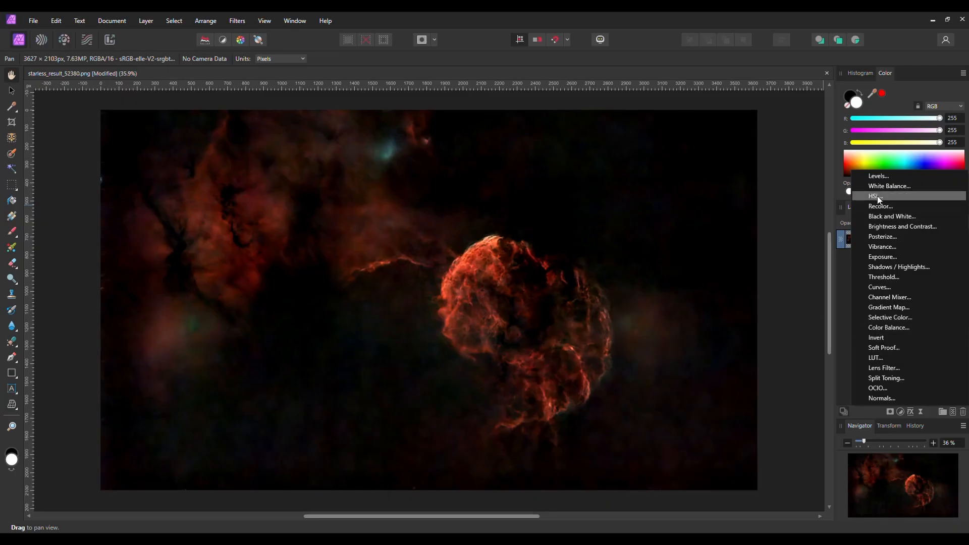
{"action": "left_click", "coordinate": [807, 219]}
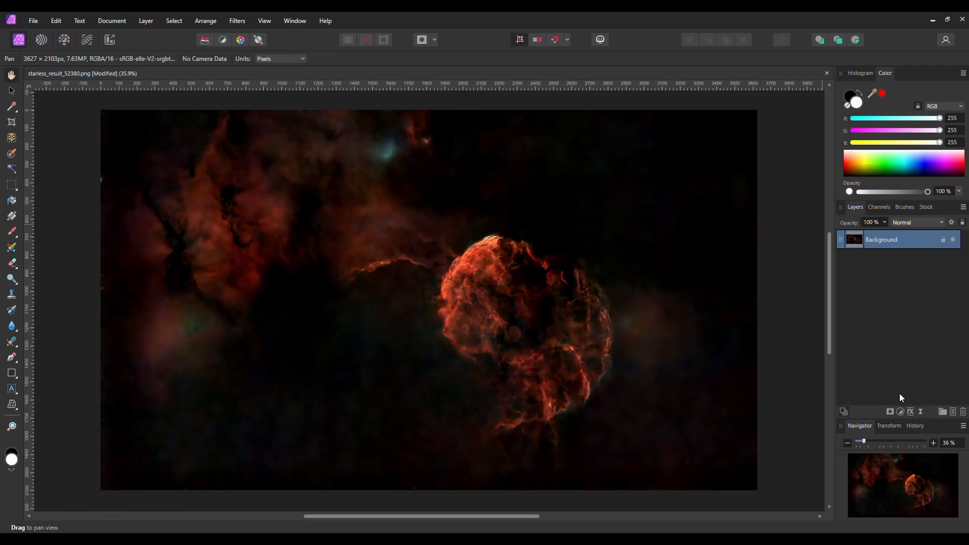
{"action": "left_click", "coordinate": [920, 411]}
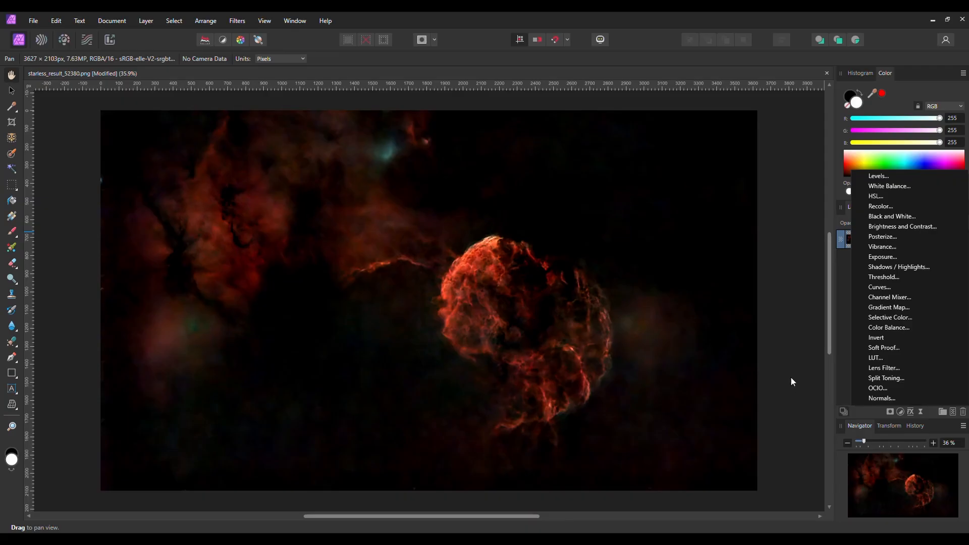
{"action": "left_click", "coordinate": [891, 195]}
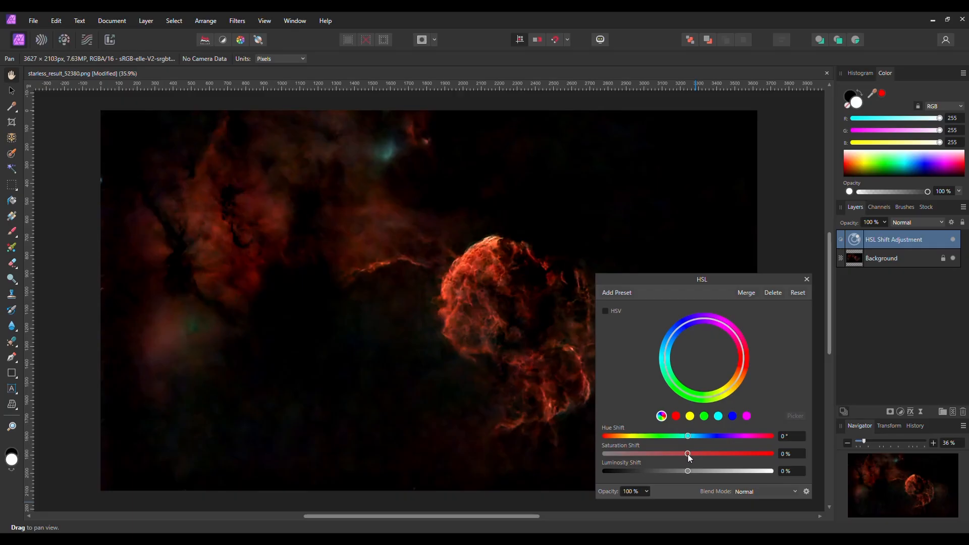
{"action": "left_click_drag", "start_coordinate": [688, 453], "coordinate": [596, 466]}
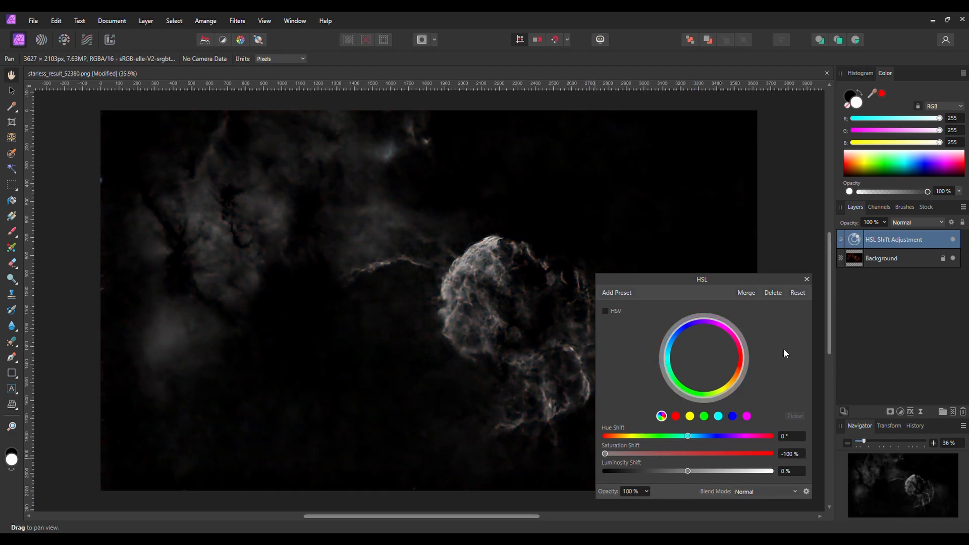
{"action": "left_click", "coordinate": [806, 278]}
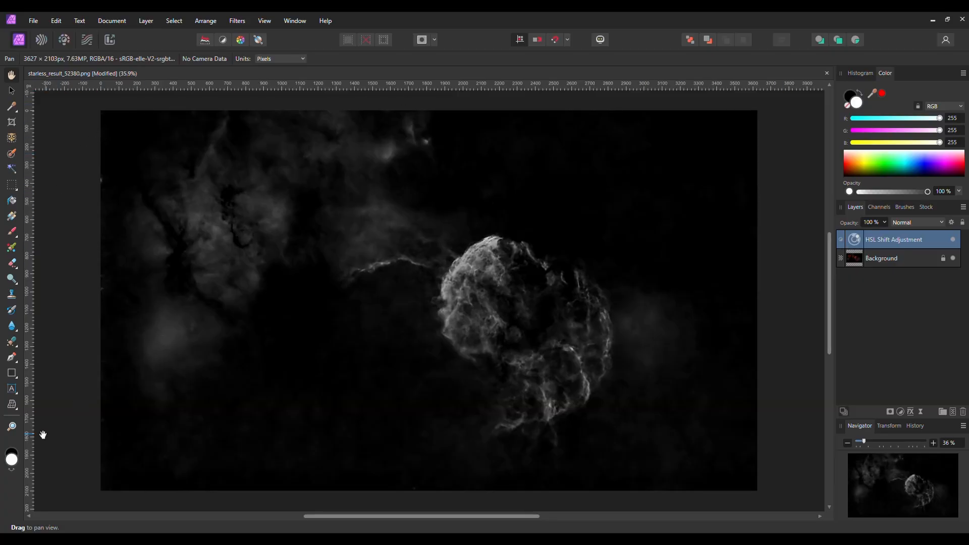
- Paint black on the HSL adjustment's mask over the Jellyfish's left rim with a 486 px brush at 45% opacity, comparing with the layer hidden
{"action": "left_click", "coordinate": [12, 234]}
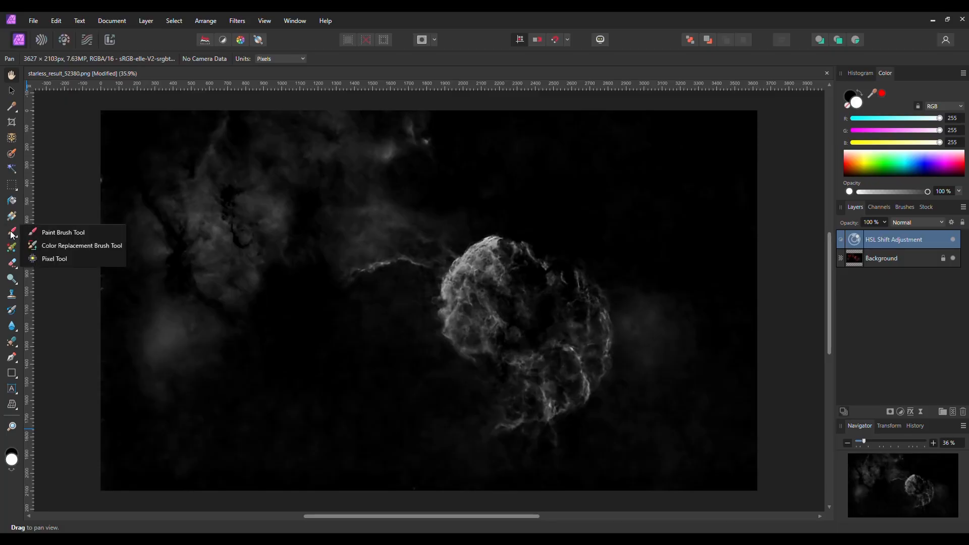
{"action": "left_click", "coordinate": [61, 233]}
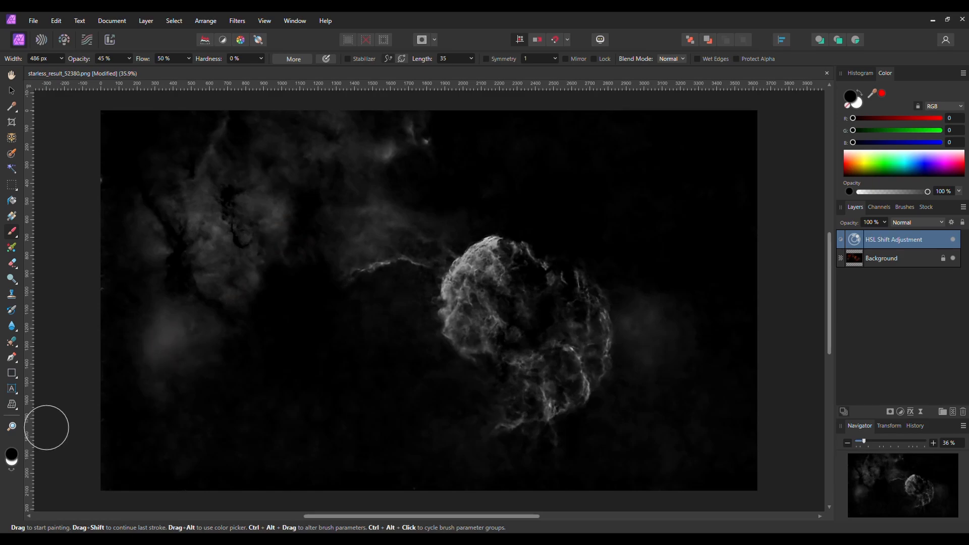
{"action": "left_click", "coordinate": [13, 461]}
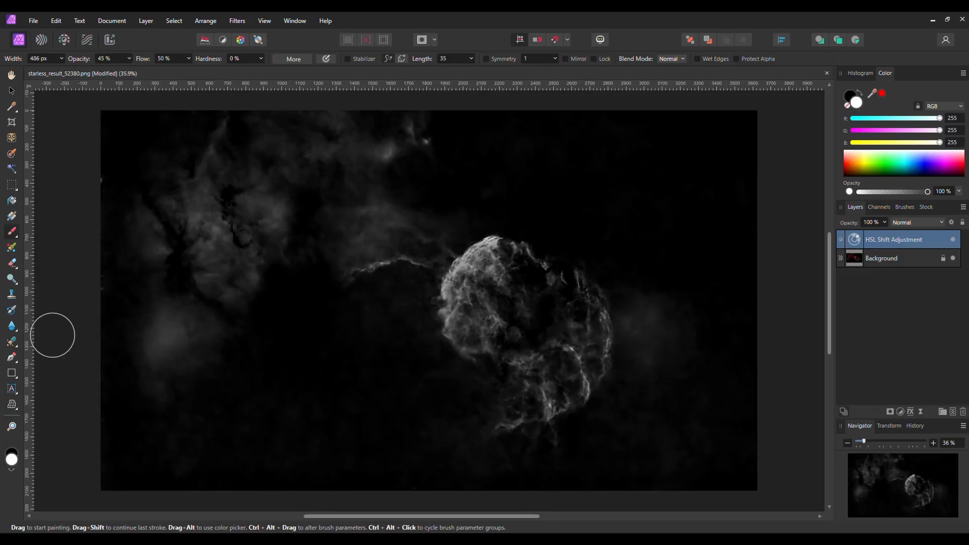
{"action": "left_click", "coordinate": [14, 453]}
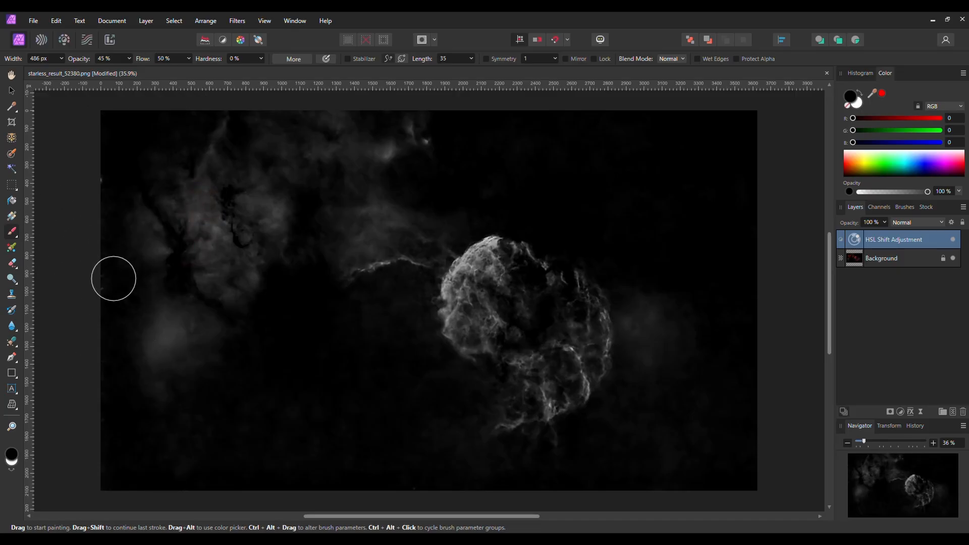
{"action": "left_click", "coordinate": [174, 350]}
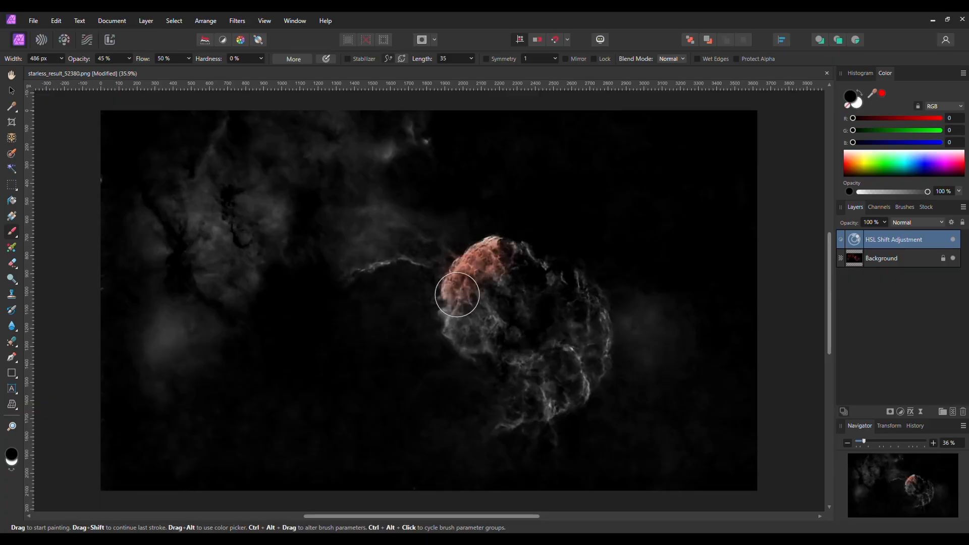
{"action": "mouse_move", "coordinate": [466, 330]}
{"action": "left_mouse_down"}
{"action": "mouse_move", "coordinate": [512, 356]}
{"action": "mouse_move", "coordinate": [473, 342]}
{"action": "mouse_move", "coordinate": [467, 296]}
{"action": "left_mouse_up"}
{"action": "mouse_move", "coordinate": [493, 251]}
{"action": "left_mouse_down"}
{"action": "mouse_move", "coordinate": [465, 272]}
{"action": "mouse_move", "coordinate": [468, 314]}
{"action": "mouse_move", "coordinate": [487, 329]}
{"action": "mouse_move", "coordinate": [476, 331]}
{"action": "mouse_move", "coordinate": [464, 284]}
{"action": "mouse_move", "coordinate": [484, 257]}
{"action": "mouse_move", "coordinate": [463, 279]}
{"action": "mouse_move", "coordinate": [487, 343]}
{"action": "left_mouse_up"}
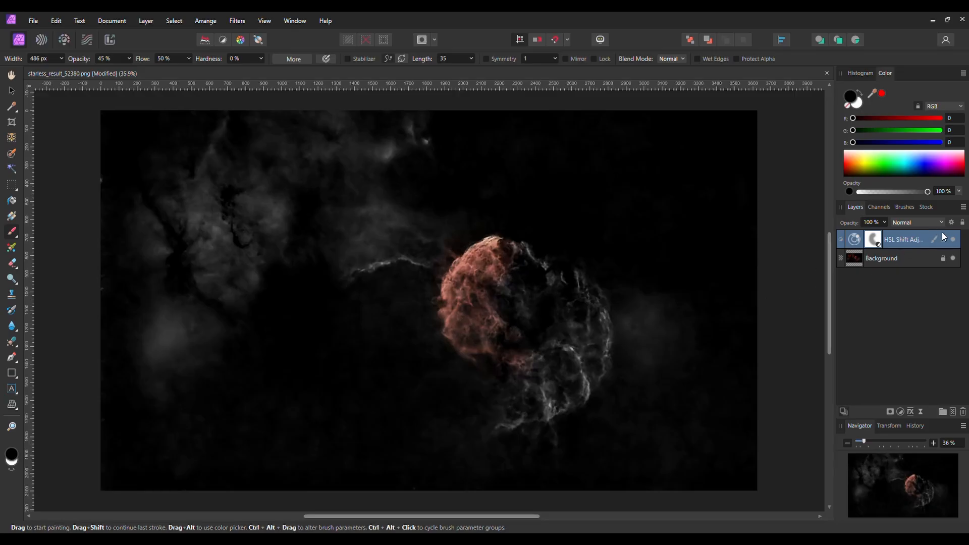
{"action": "left_click", "coordinate": [954, 240]}
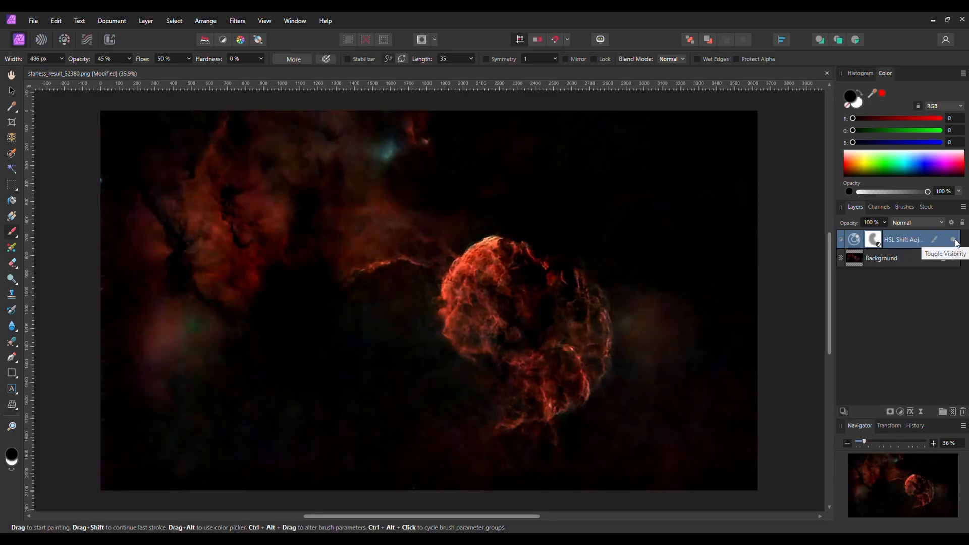
{"action": "left_click", "coordinate": [954, 240]}
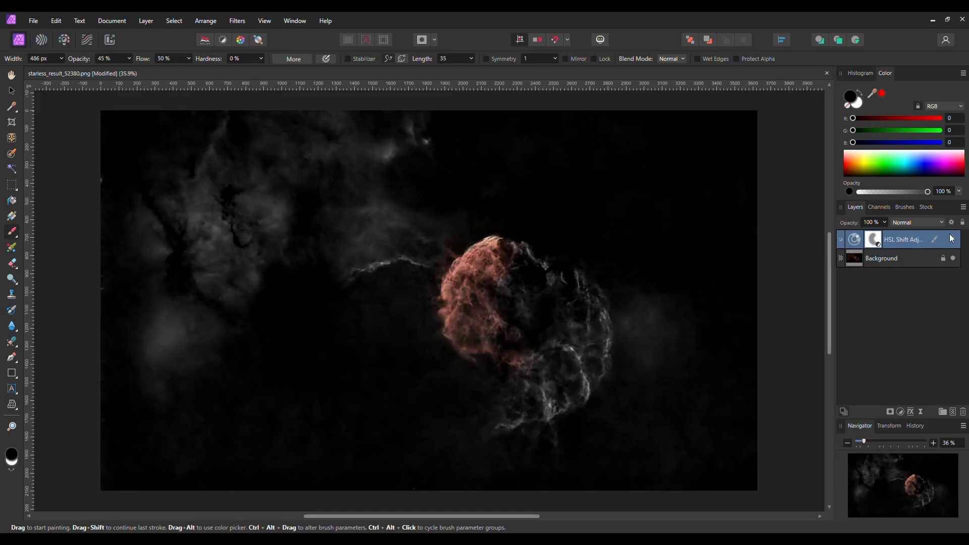
- Display the HSL adjustment's mask on its own and darken the painted left-rim area with repeated black strokes
{"action": "right_click", "coordinate": [874, 242]}
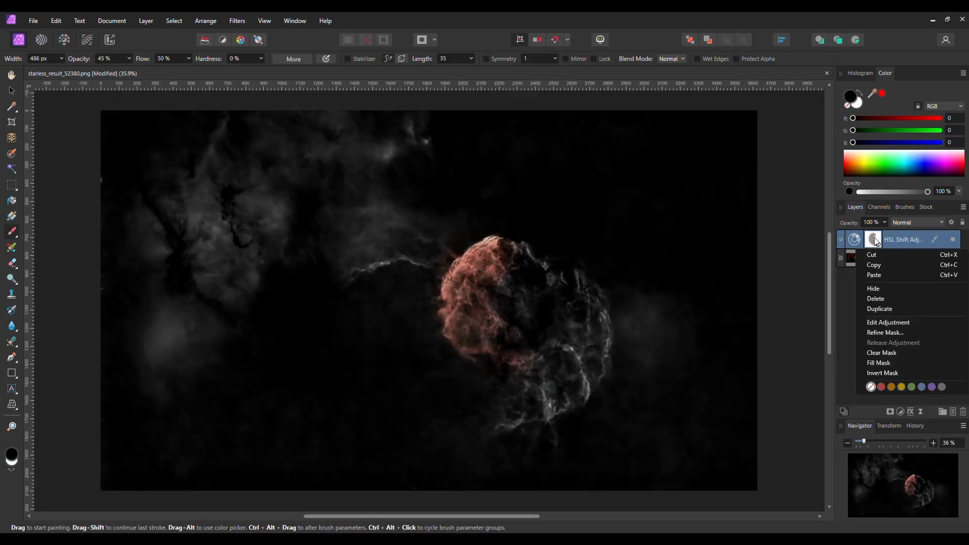
{"action": "left_click", "coordinate": [891, 332]}
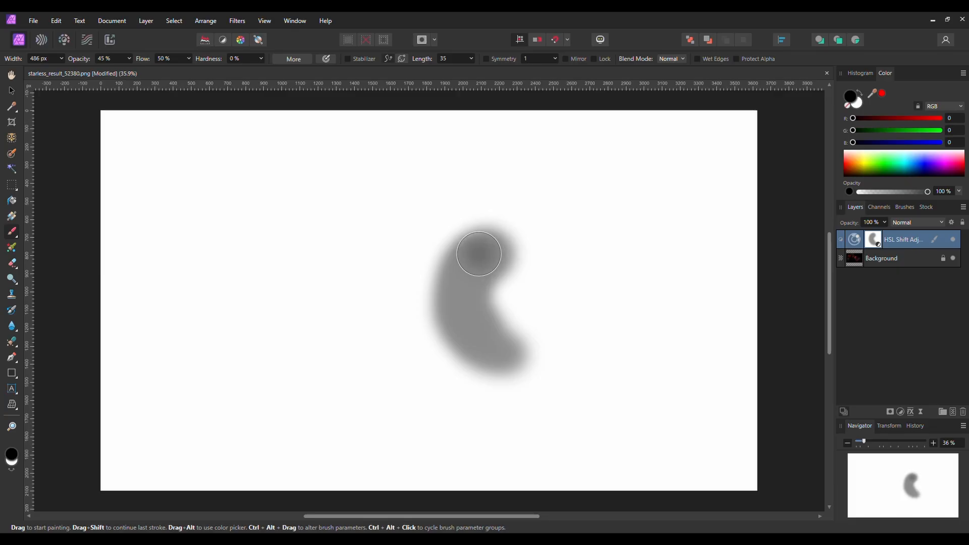
{"action": "key", "text": "ctrl+z"}
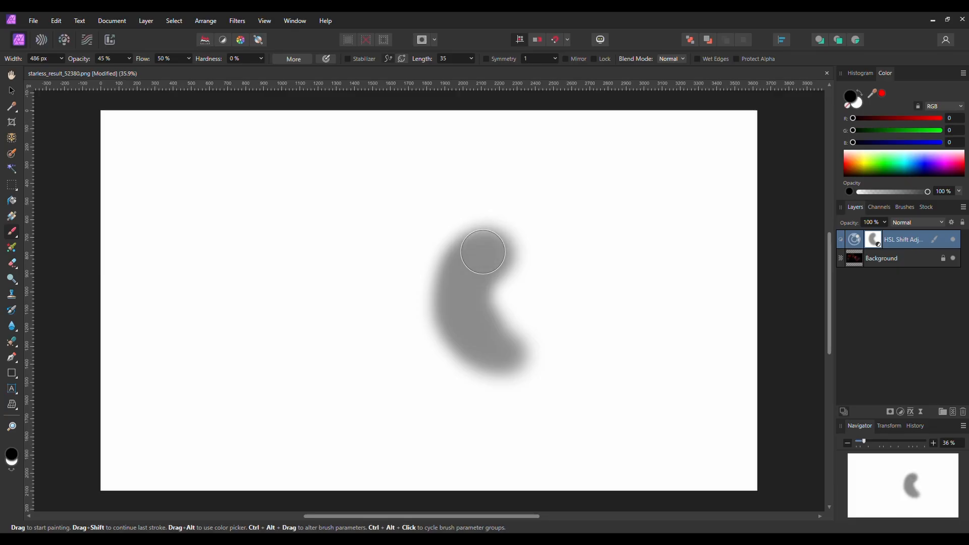
{"action": "mouse_move", "coordinate": [482, 252]}
{"action": "left_mouse_down"}
{"action": "mouse_move", "coordinate": [459, 281]}
{"action": "mouse_move", "coordinate": [460, 309]}
{"action": "mouse_move", "coordinate": [474, 338]}
{"action": "mouse_move", "coordinate": [493, 347]}
{"action": "mouse_move", "coordinate": [461, 305]}
{"action": "mouse_move", "coordinate": [468, 262]}
{"action": "mouse_move", "coordinate": [480, 251]}
{"action": "mouse_move", "coordinate": [469, 253]}
{"action": "mouse_move", "coordinate": [456, 298]}
{"action": "mouse_move", "coordinate": [468, 331]}
{"action": "mouse_move", "coordinate": [497, 348]}
{"action": "left_mouse_up"}
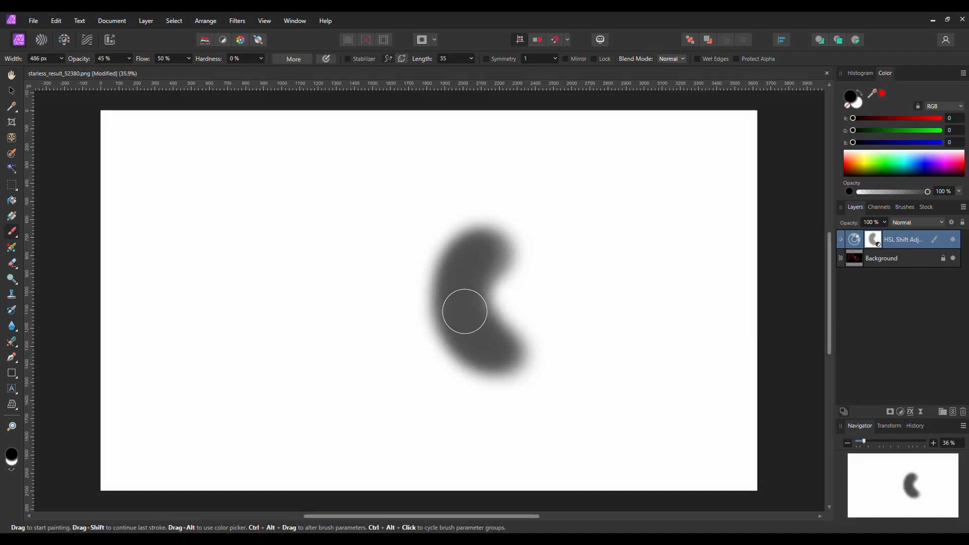
{"action": "left_click_drag", "start_coordinate": [464, 263], "coordinate": [467, 319]}
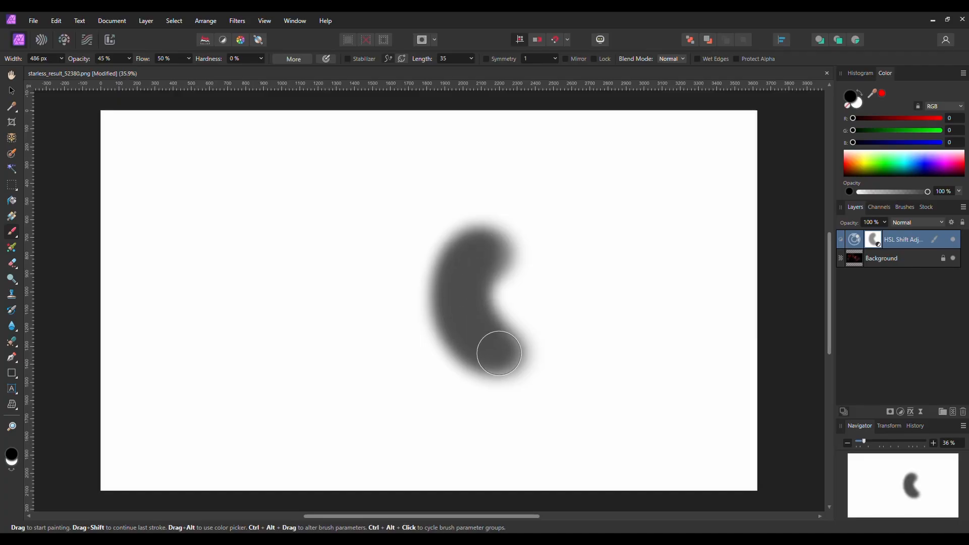
{"action": "mouse_move", "coordinate": [498, 354]}
{"action": "left_mouse_down"}
{"action": "mouse_move", "coordinate": [457, 312]}
{"action": "mouse_move", "coordinate": [454, 280]}
{"action": "mouse_move", "coordinate": [482, 250]}
{"action": "mouse_move", "coordinate": [460, 273]}
{"action": "mouse_move", "coordinate": [491, 348]}
{"action": "left_mouse_up"}
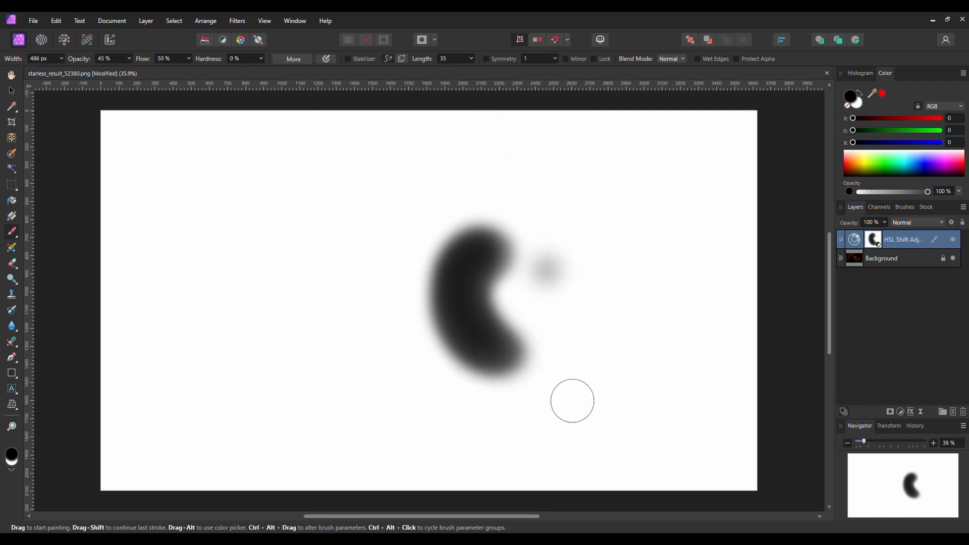
- Return to the image view and paint black on the HSL mask across the rest of the Jellyfish Nebula
{"action": "left_click", "coordinate": [898, 258]}
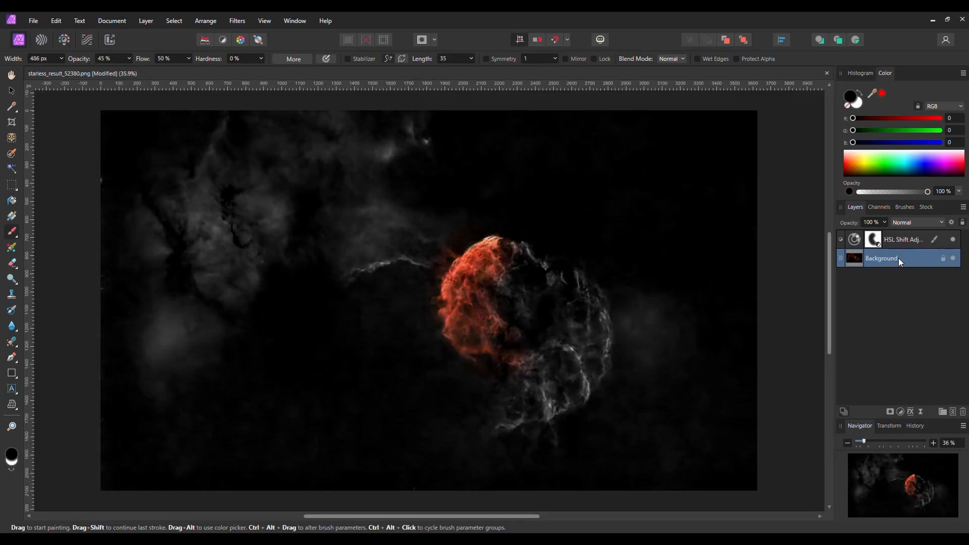
{"action": "left_click", "coordinate": [912, 236]}
{"action": "mouse_move", "coordinate": [487, 343]}
{"action": "left_mouse_down"}
{"action": "mouse_move", "coordinate": [500, 366]}
{"action": "mouse_move", "coordinate": [517, 377]}
{"action": "mouse_move", "coordinate": [522, 414]}
{"action": "mouse_move", "coordinate": [536, 351]}
{"action": "mouse_move", "coordinate": [549, 402]}
{"action": "mouse_move", "coordinate": [563, 358]}
{"action": "mouse_move", "coordinate": [561, 416]}
{"action": "mouse_move", "coordinate": [568, 370]}
{"action": "mouse_move", "coordinate": [587, 361]}
{"action": "mouse_move", "coordinate": [580, 286]}
{"action": "mouse_move", "coordinate": [561, 284]}
{"action": "mouse_move", "coordinate": [536, 249]}
{"action": "mouse_move", "coordinate": [526, 269]}
{"action": "mouse_move", "coordinate": [542, 307]}
{"action": "mouse_move", "coordinate": [525, 292]}
{"action": "mouse_move", "coordinate": [520, 322]}
{"action": "mouse_move", "coordinate": [510, 321]}
{"action": "mouse_move", "coordinate": [550, 339]}
{"action": "mouse_move", "coordinate": [536, 257]}
{"action": "mouse_move", "coordinate": [503, 257]}
{"action": "mouse_move", "coordinate": [522, 258]}
{"action": "mouse_move", "coordinate": [473, 285]}
{"action": "left_mouse_up"}
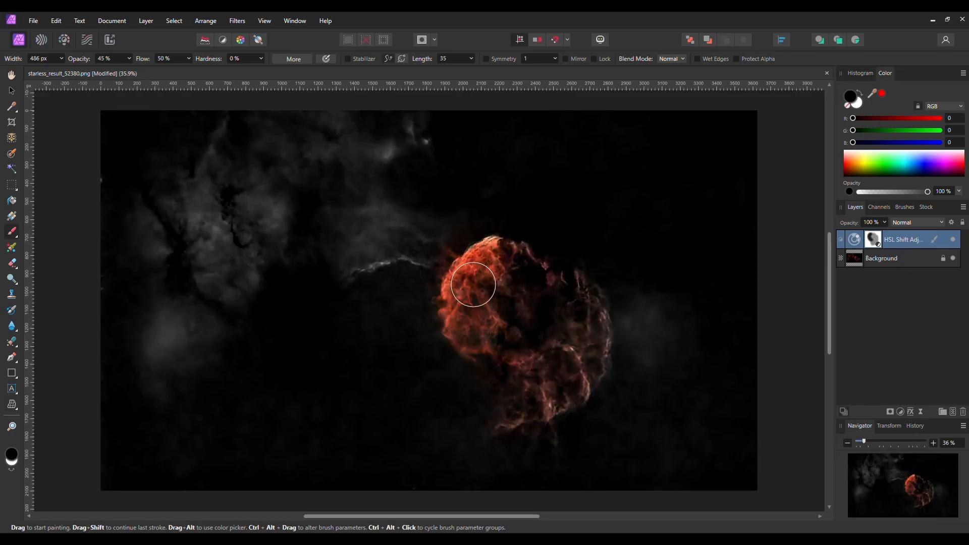
{"action": "mouse_move", "coordinate": [471, 335]}
{"action": "left_mouse_down"}
{"action": "mouse_move", "coordinate": [521, 421]}
{"action": "mouse_move", "coordinate": [546, 406]}
{"action": "mouse_move", "coordinate": [525, 434]}
{"action": "mouse_move", "coordinate": [553, 411]}
{"action": "mouse_move", "coordinate": [595, 339]}
{"action": "mouse_move", "coordinate": [578, 296]}
{"action": "mouse_move", "coordinate": [512, 260]}
{"action": "mouse_move", "coordinate": [567, 295]}
{"action": "mouse_move", "coordinate": [586, 328]}
{"action": "mouse_move", "coordinate": [564, 376]}
{"action": "mouse_move", "coordinate": [525, 413]}
{"action": "mouse_move", "coordinate": [529, 422]}
{"action": "mouse_move", "coordinate": [551, 378]}
{"action": "mouse_move", "coordinate": [554, 322]}
{"action": "left_mouse_up"}
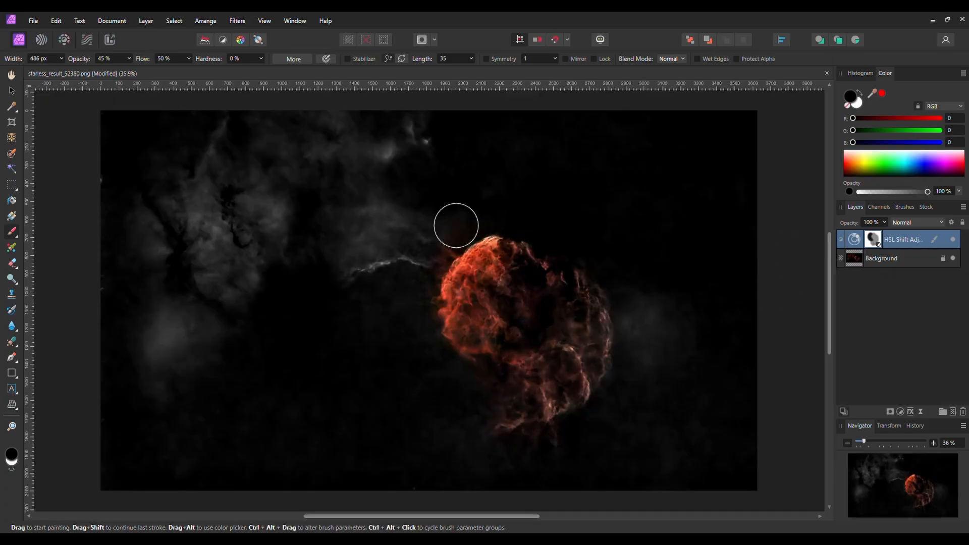
- Set the brush to 60% opacity and 59% flow and paint color back over the Jellyfish and the filament on its upper left
{"action": "left_click", "coordinate": [129, 59]}
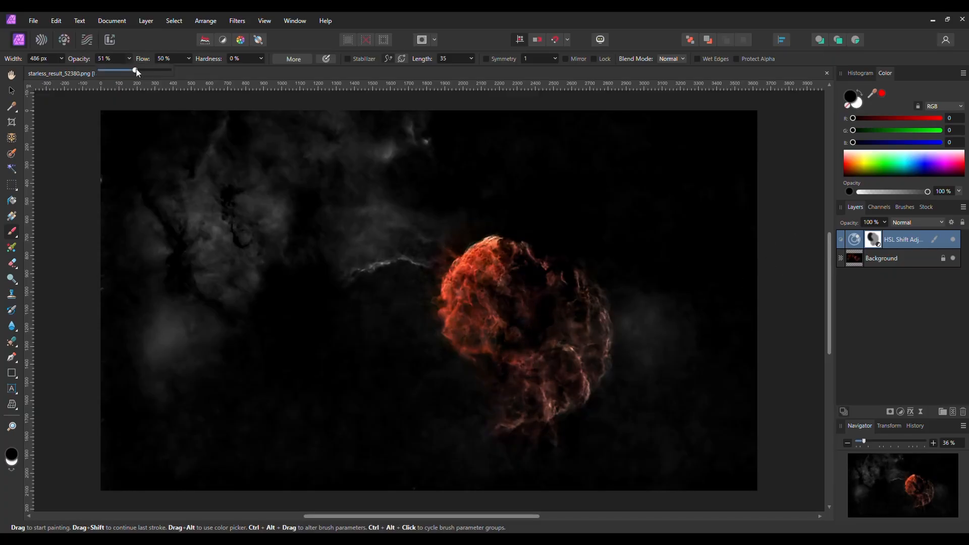
{"action": "left_click_drag", "start_coordinate": [140, 70], "coordinate": [197, 73]}
{"action": "left_click", "coordinate": [188, 58]}
{"action": "mouse_move", "coordinate": [530, 337]}
{"action": "left_mouse_down"}
{"action": "mouse_move", "coordinate": [519, 270]}
{"action": "mouse_move", "coordinate": [575, 350]}
{"action": "mouse_move", "coordinate": [525, 404]}
{"action": "mouse_move", "coordinate": [538, 422]}
{"action": "mouse_move", "coordinate": [593, 325]}
{"action": "mouse_move", "coordinate": [523, 262]}
{"action": "mouse_move", "coordinate": [454, 301]}
{"action": "mouse_move", "coordinate": [547, 357]}
{"action": "mouse_move", "coordinate": [590, 331]}
{"action": "mouse_move", "coordinate": [432, 259]}
{"action": "mouse_move", "coordinate": [439, 244]}
{"action": "mouse_move", "coordinate": [348, 253]}
{"action": "mouse_move", "coordinate": [410, 242]}
{"action": "mouse_move", "coordinate": [377, 203]}
{"action": "mouse_move", "coordinate": [410, 121]}
{"action": "mouse_move", "coordinate": [331, 138]}
{"action": "mouse_move", "coordinate": [237, 129]}
{"action": "mouse_move", "coordinate": [248, 173]}
{"action": "mouse_move", "coordinate": [268, 162]}
{"action": "mouse_move", "coordinate": [305, 223]}
{"action": "mouse_move", "coordinate": [309, 177]}
{"action": "left_mouse_up"}
- Enlarge the brush to 1327 px and paint black on the HSL mask over the gas clouds in the image's upper left
{"action": "key", "text": "bracketright"}
{"action": "key", "text": "bracketright"}
{"action": "key", "text": "bracketright"}
{"action": "key", "text": "bracketright"}
{"action": "key", "text": "bracketright"}
{"action": "key", "text": "bracketright"}
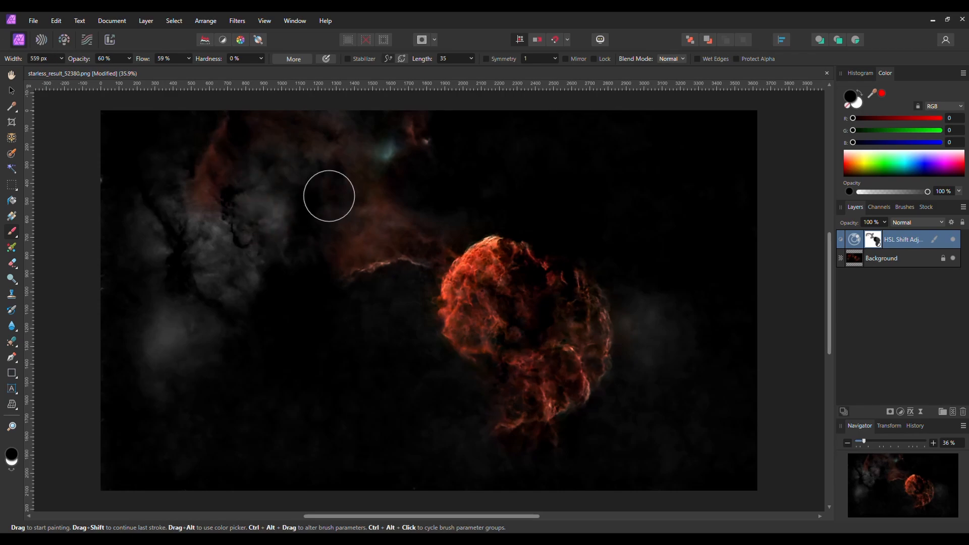
{"action": "key", "text": "bracketleft"}
{"action": "key", "text": "bracketleft"}
{"action": "key", "text": "bracketleft"}
{"action": "key", "text": "bracketleft"}
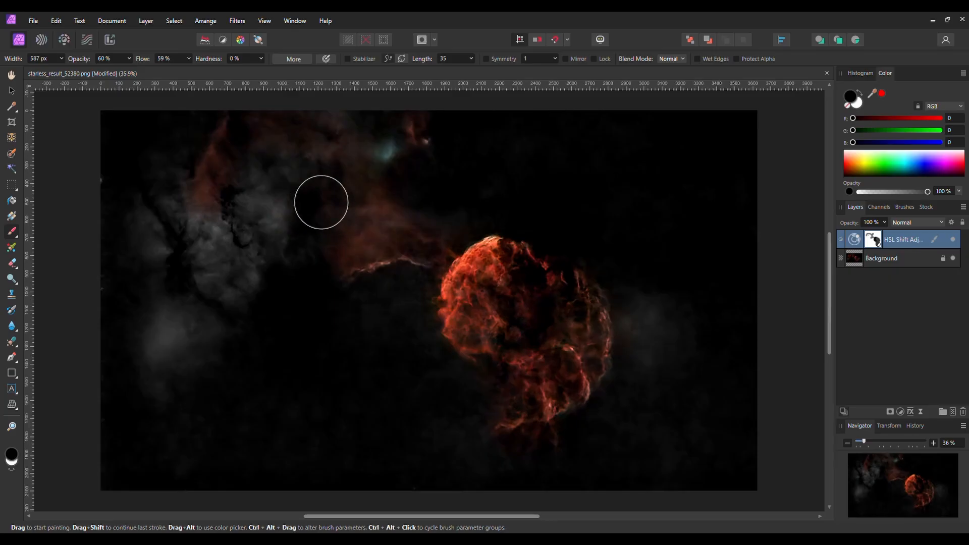
{"action": "key", "text": "bracketright"}
{"action": "key", "text": "bracketright"}
{"action": "key", "text": "bracketright"}
{"action": "key", "text": "bracketright"}
{"action": "key", "text": "bracketright"}
{"action": "key", "text": "bracketright"}
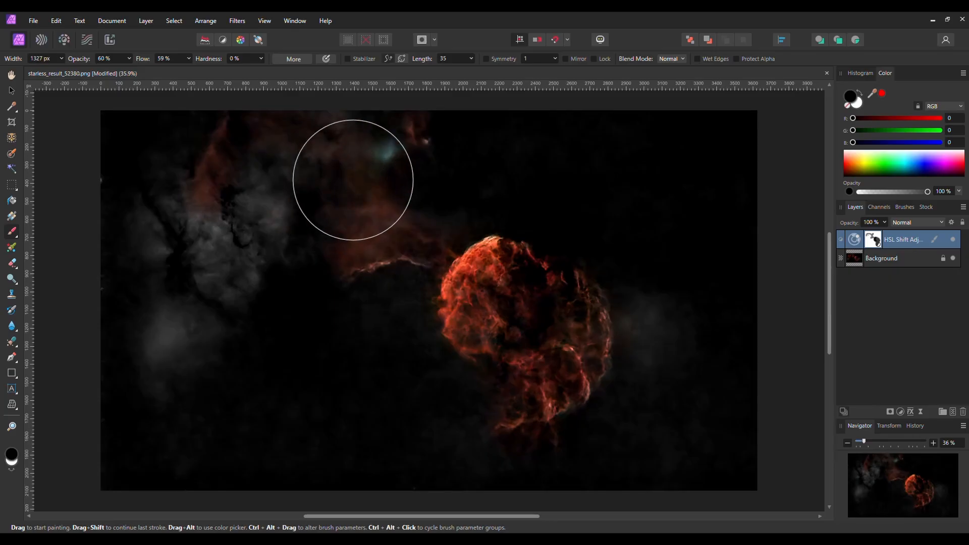
{"action": "mouse_move", "coordinate": [372, 155]}
{"action": "left_mouse_down"}
{"action": "mouse_move", "coordinate": [298, 168]}
{"action": "mouse_move", "coordinate": [340, 168]}
{"action": "mouse_move", "coordinate": [266, 202]}
{"action": "mouse_move", "coordinate": [229, 184]}
{"action": "mouse_move", "coordinate": [216, 153]}
{"action": "mouse_move", "coordinate": [182, 183]}
{"action": "mouse_move", "coordinate": [170, 353]}
{"action": "mouse_move", "coordinate": [172, 302]}
{"action": "mouse_move", "coordinate": [171, 344]}
{"action": "mouse_move", "coordinate": [148, 329]}
{"action": "mouse_move", "coordinate": [199, 276]}
{"action": "mouse_move", "coordinate": [221, 274]}
{"action": "mouse_move", "coordinate": [184, 275]}
{"action": "mouse_move", "coordinate": [322, 211]}
{"action": "mouse_move", "coordinate": [433, 211]}
{"action": "mouse_move", "coordinate": [324, 216]}
{"action": "mouse_move", "coordinate": [374, 144]}
{"action": "mouse_move", "coordinate": [372, 152]}
{"action": "mouse_move", "coordinate": [190, 151]}
{"action": "mouse_move", "coordinate": [159, 222]}
{"action": "mouse_move", "coordinate": [157, 289]}
{"action": "mouse_move", "coordinate": [194, 186]}
{"action": "mouse_move", "coordinate": [279, 168]}
{"action": "mouse_move", "coordinate": [325, 210]}
{"action": "left_mouse_up"}
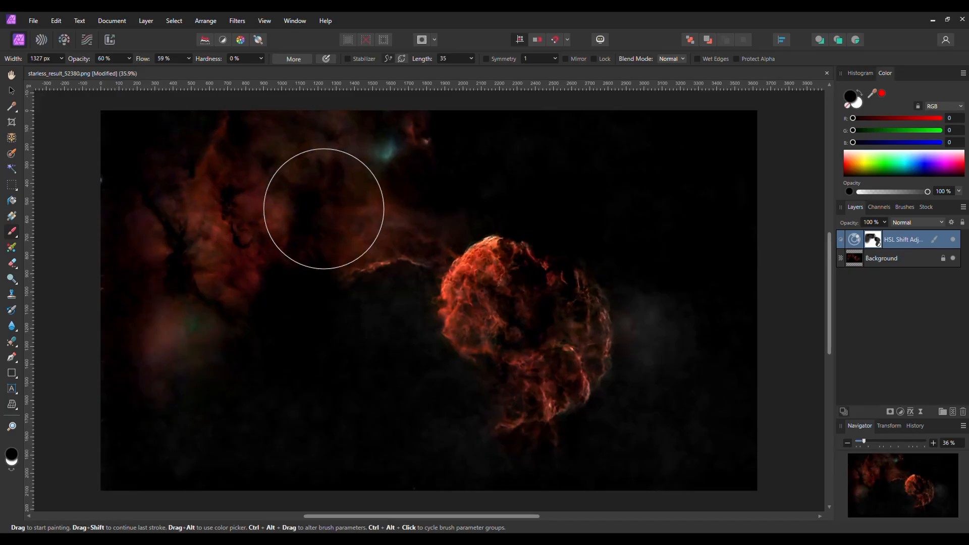
- Finish painting black over the upper-left gas clouds on the HSL mask, and paint white over the lower-left glow to desaturate it
{"action": "mouse_move", "coordinate": [607, 366]}
{"action": "left_mouse_down"}
{"action": "mouse_move", "coordinate": [504, 302]}
{"action": "mouse_move", "coordinate": [550, 355]}
{"action": "mouse_move", "coordinate": [530, 357]}
{"action": "mouse_move", "coordinate": [488, 282]}
{"action": "mouse_move", "coordinate": [311, 167]}
{"action": "left_mouse_up"}
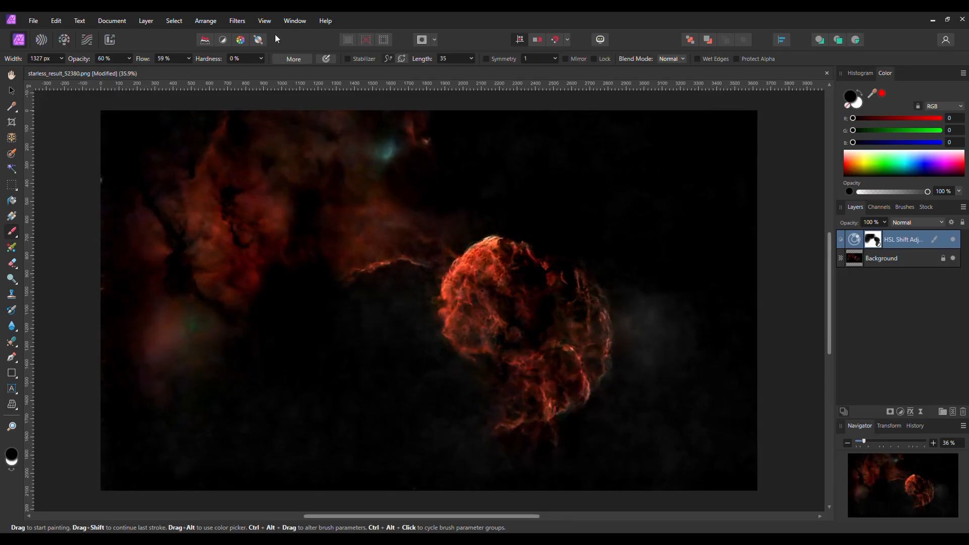
{"action": "left_click", "coordinate": [953, 241]}
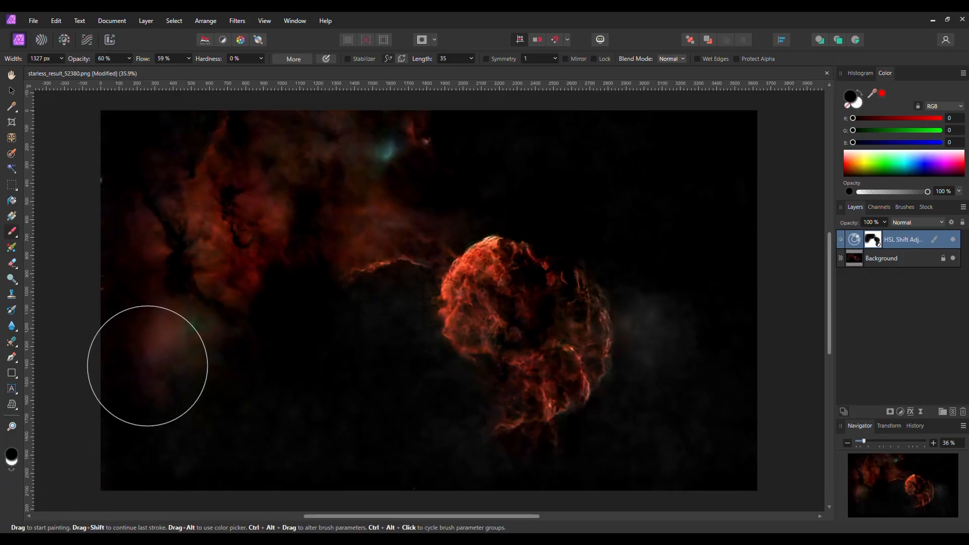
{"action": "key", "text": "x"}
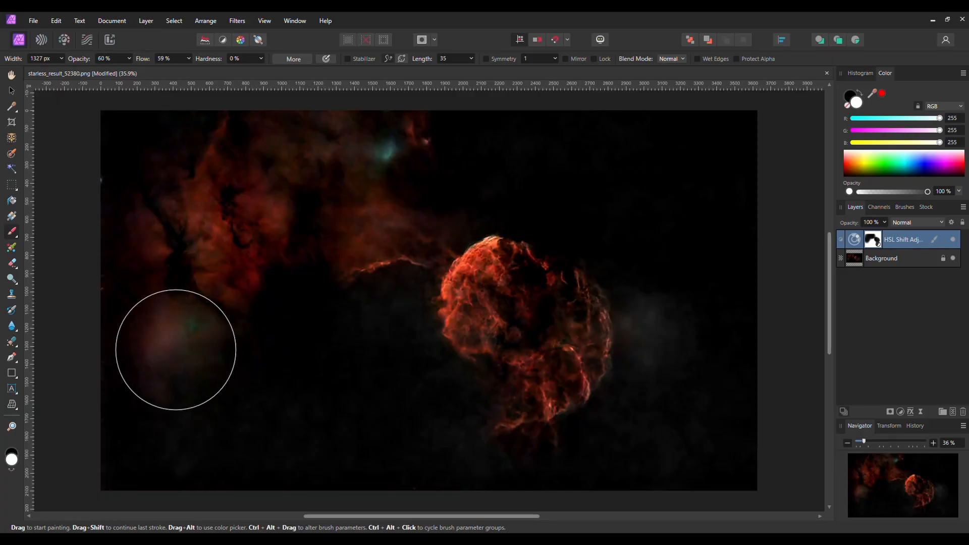
{"action": "key", "text": "bracketleft"}
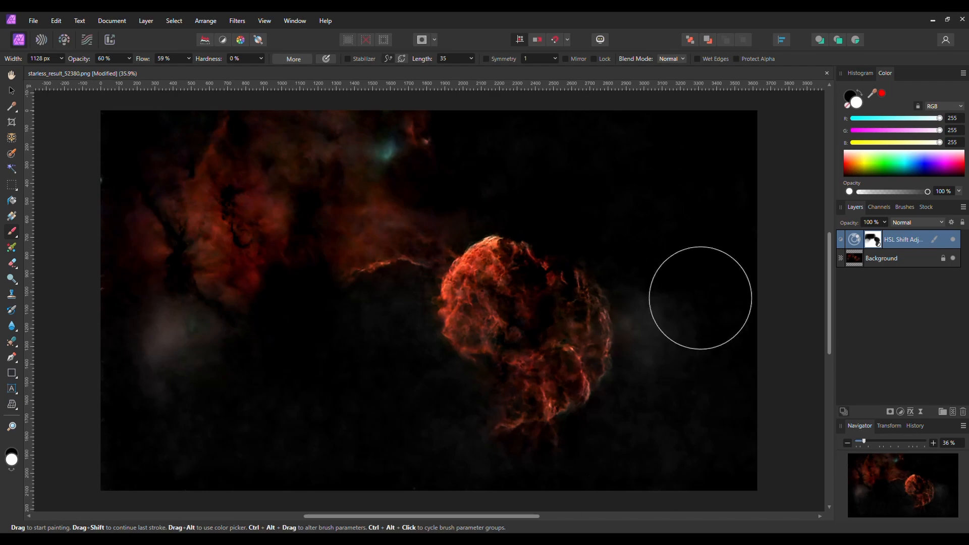
- Add a Levels adjustment above the HSL layer and set the blue channel's white level to 56%
{"action": "left_click", "coordinate": [901, 411]}
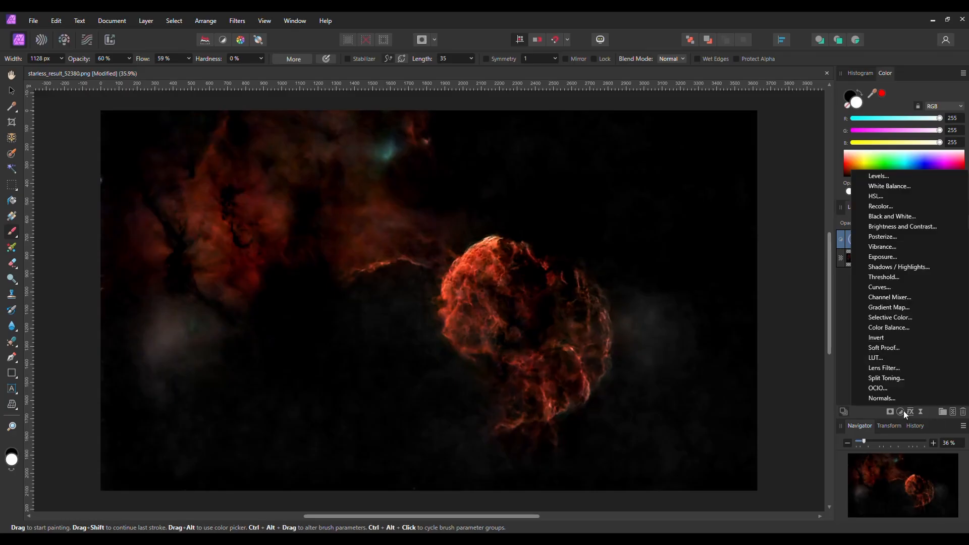
{"action": "left_click", "coordinate": [904, 175]}
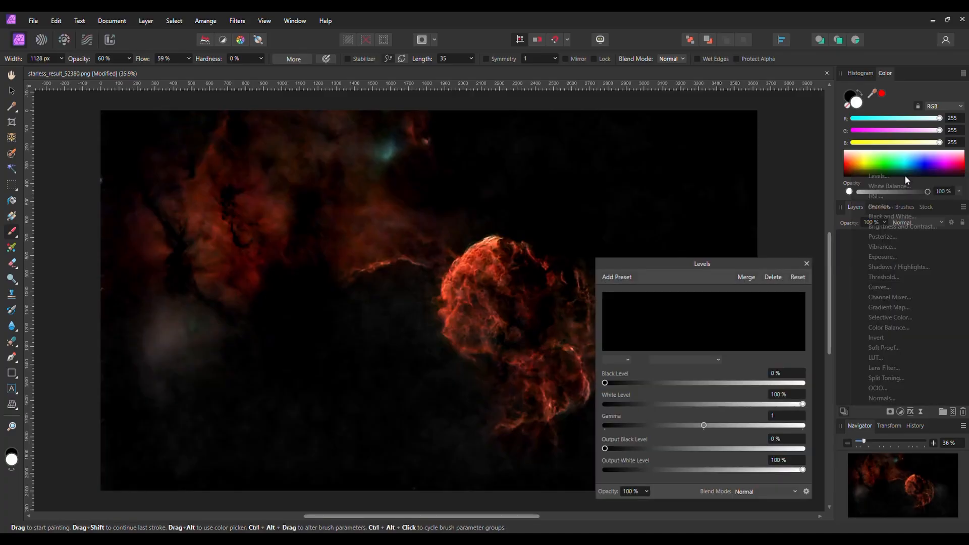
{"action": "left_click_drag", "start_coordinate": [736, 259], "coordinate": [792, 87]}
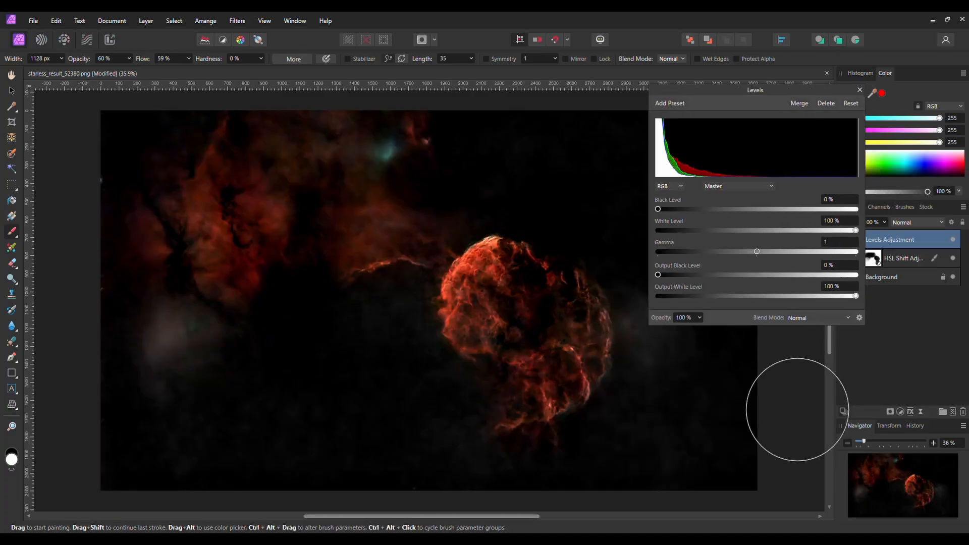
{"action": "mouse_move", "coordinate": [659, 214]}
{"action": "left_mouse_down"}
{"action": "mouse_move", "coordinate": [776, 215]}
{"action": "mouse_move", "coordinate": [649, 223]}
{"action": "left_mouse_up"}
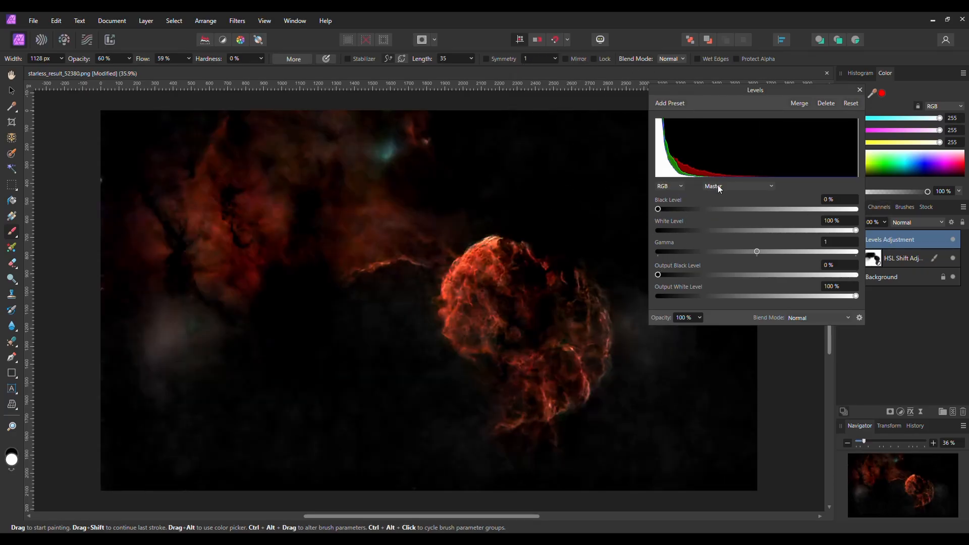
{"action": "left_click", "coordinate": [771, 187]}
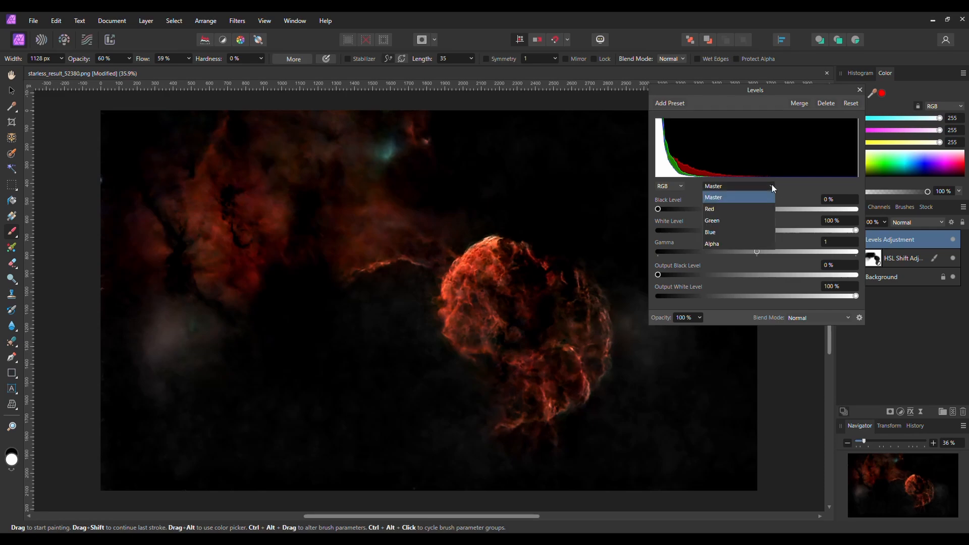
{"action": "left_click", "coordinate": [735, 233]}
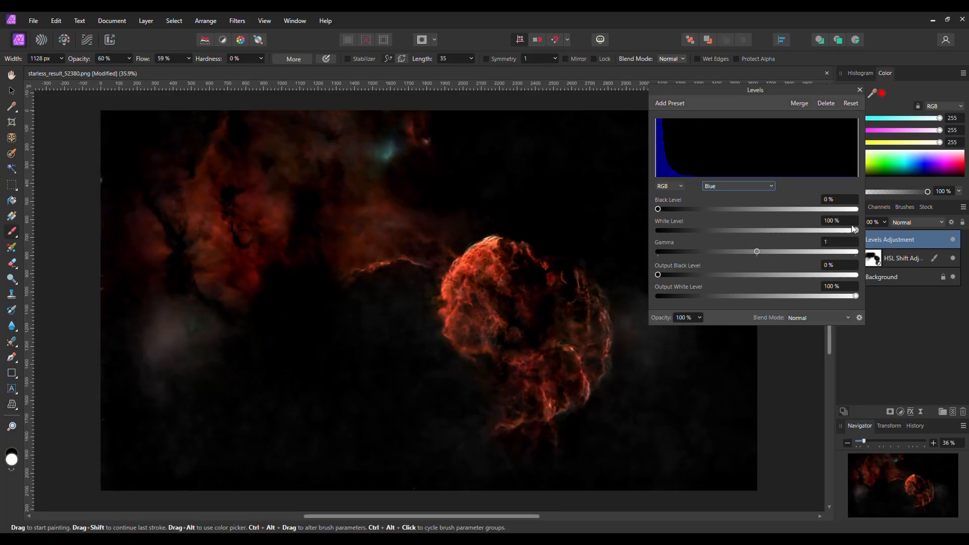
{"action": "left_click_drag", "start_coordinate": [856, 230], "coordinate": [756, 233]}
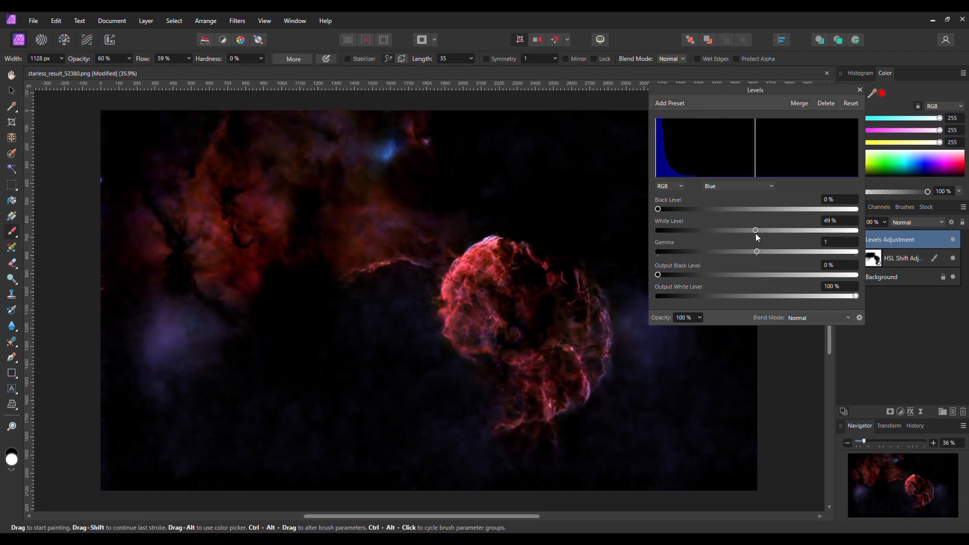
{"action": "left_click_drag", "start_coordinate": [756, 235], "coordinate": [762, 235]}
{"action": "left_click_drag", "start_coordinate": [760, 230], "coordinate": [770, 230]}
- Set the Levels adjustment's white level to 78% for the red channel and 79% for the green channel
{"action": "left_click", "coordinate": [770, 187]}
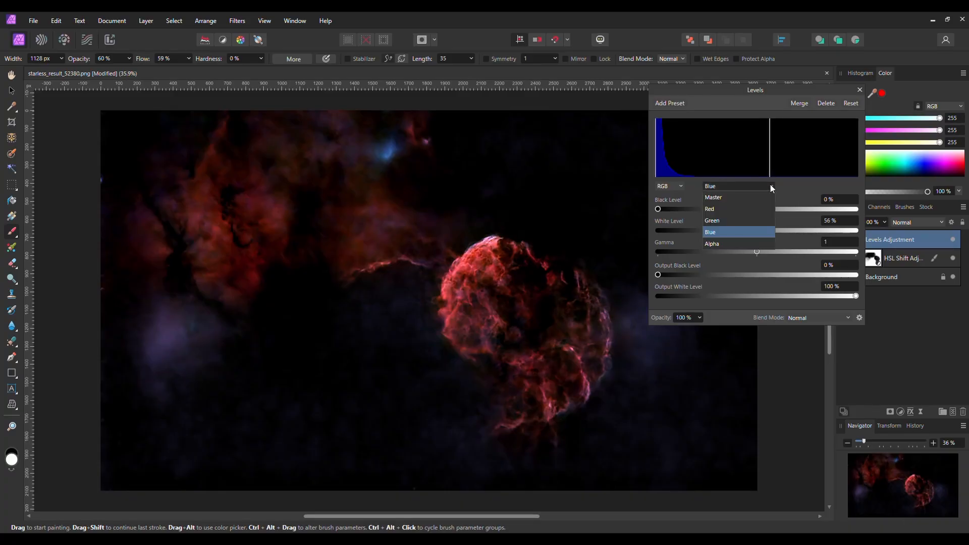
{"action": "left_click", "coordinate": [729, 208]}
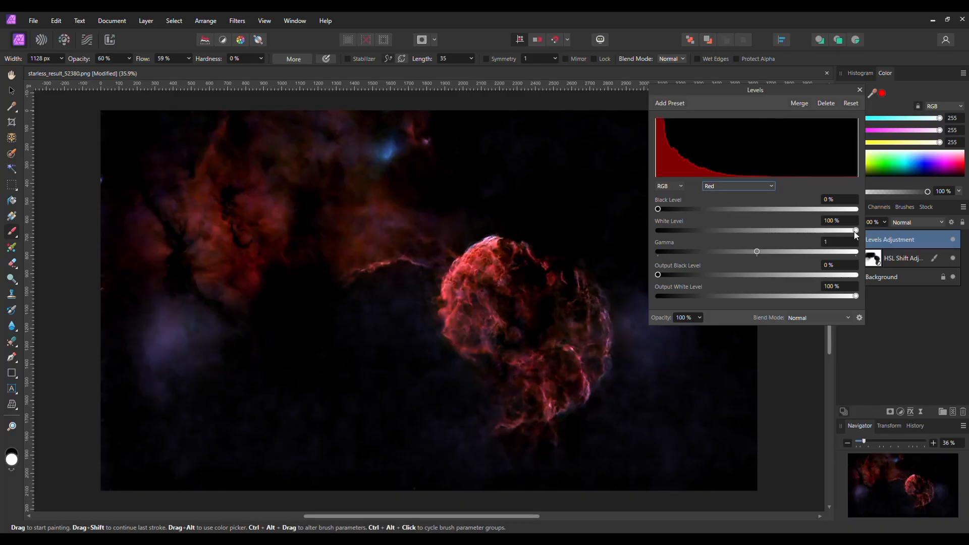
{"action": "left_click_drag", "start_coordinate": [856, 230], "coordinate": [813, 230]}
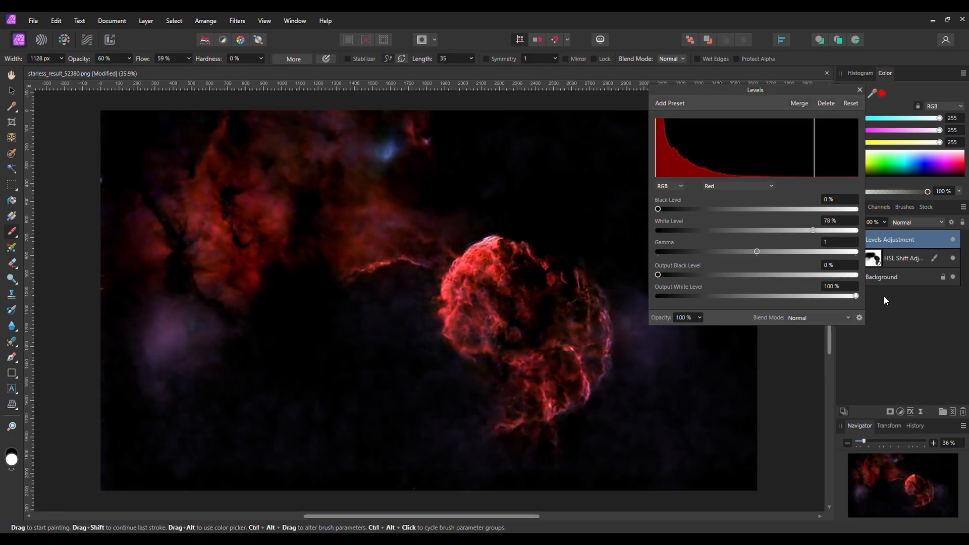
{"action": "left_click", "coordinate": [773, 186]}
{"action": "left_click", "coordinate": [719, 220]}
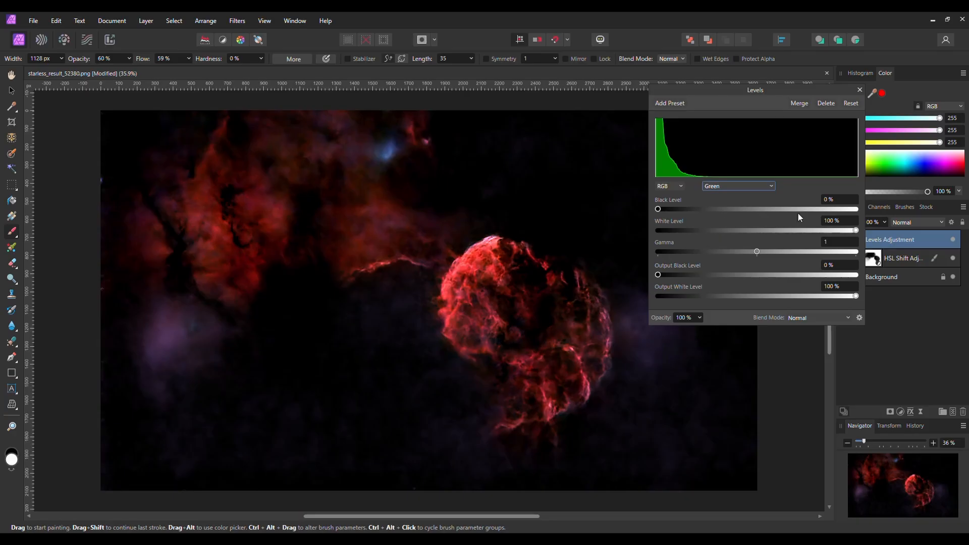
{"action": "mouse_move", "coordinate": [855, 230]}
{"action": "left_mouse_down"}
{"action": "mouse_move", "coordinate": [806, 234]}
{"action": "mouse_move", "coordinate": [813, 237]}
{"action": "left_mouse_up"}
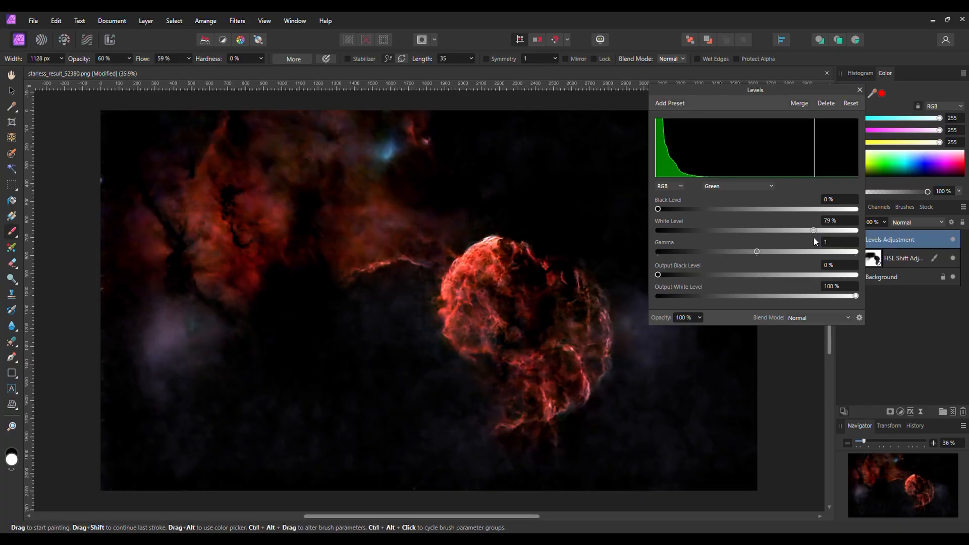
{"action": "left_click", "coordinate": [858, 91]}
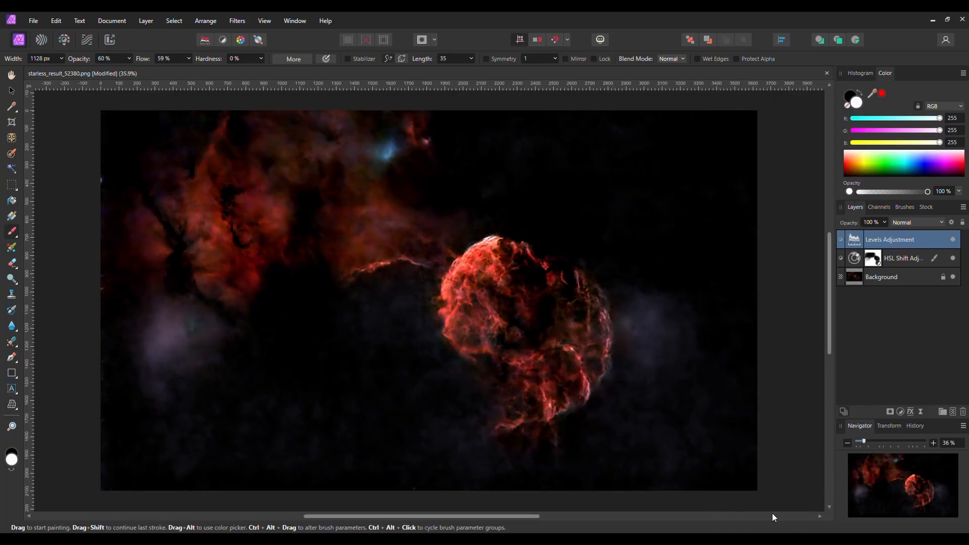
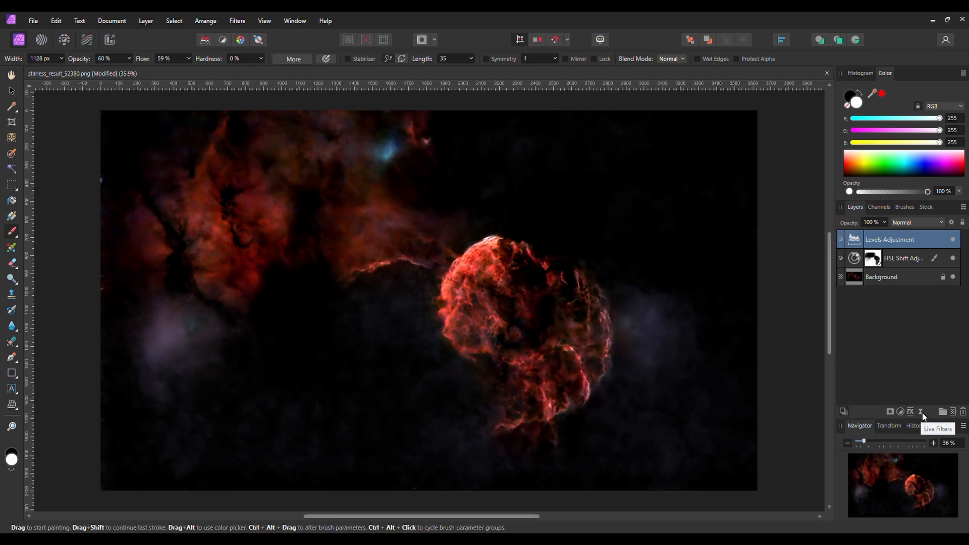
- Add a live Clarity filter above the Levels adjustment with its strength set to 54%
{"action": "left_click", "coordinate": [922, 411]}
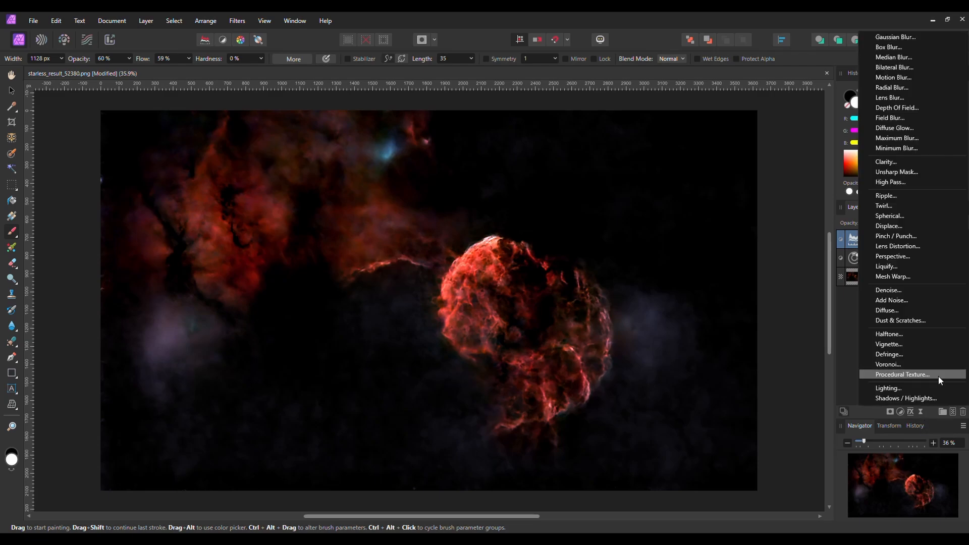
{"action": "left_click", "coordinate": [920, 162]}
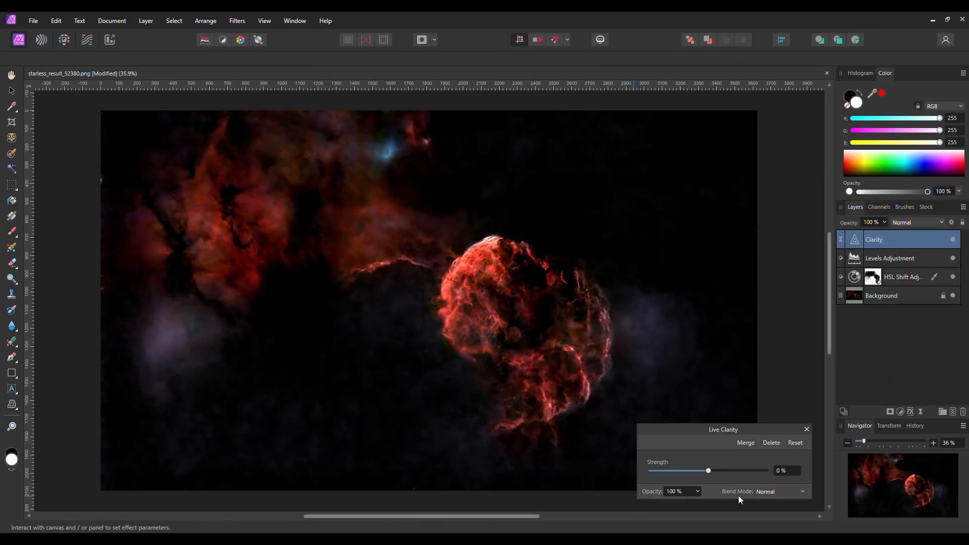
{"action": "left_click", "coordinate": [740, 470]}
- Add a live Unsharp Mask filter with a 0.4 px radius and 2.4 factor, and compare it on and off close up
{"action": "left_click", "coordinate": [920, 411]}
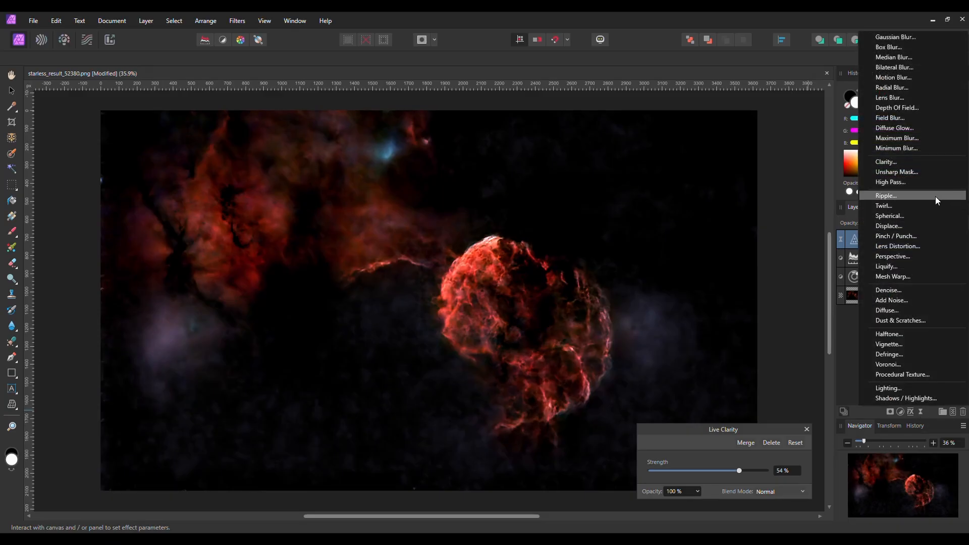
{"action": "left_click", "coordinate": [907, 172]}
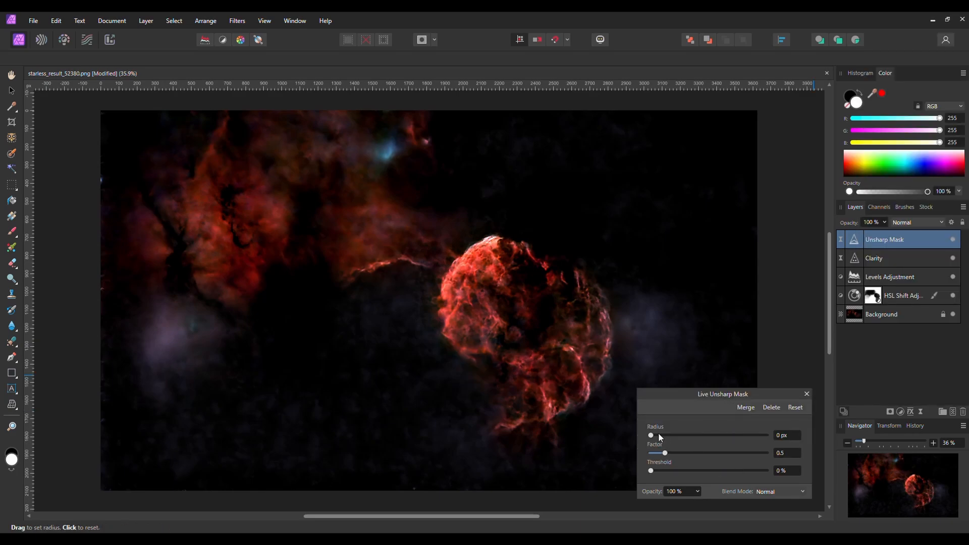
{"action": "left_click_drag", "start_coordinate": [658, 434], "coordinate": [721, 453]}
{"action": "left_click", "coordinate": [955, 241]}
{"action": "scroll", "coordinate": [492, 271], "scroll_direction": "up", "scroll_amount": 5}
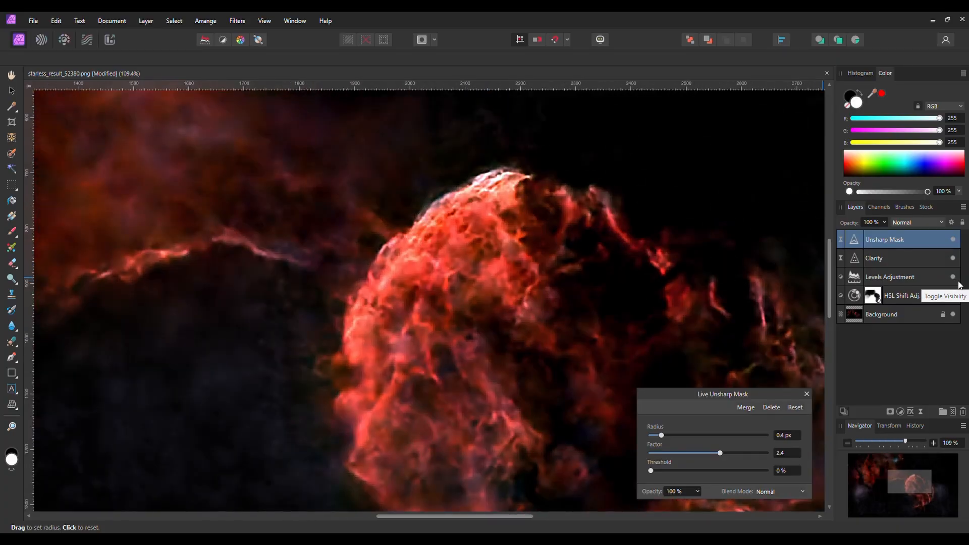
{"action": "left_click", "coordinate": [952, 240]}
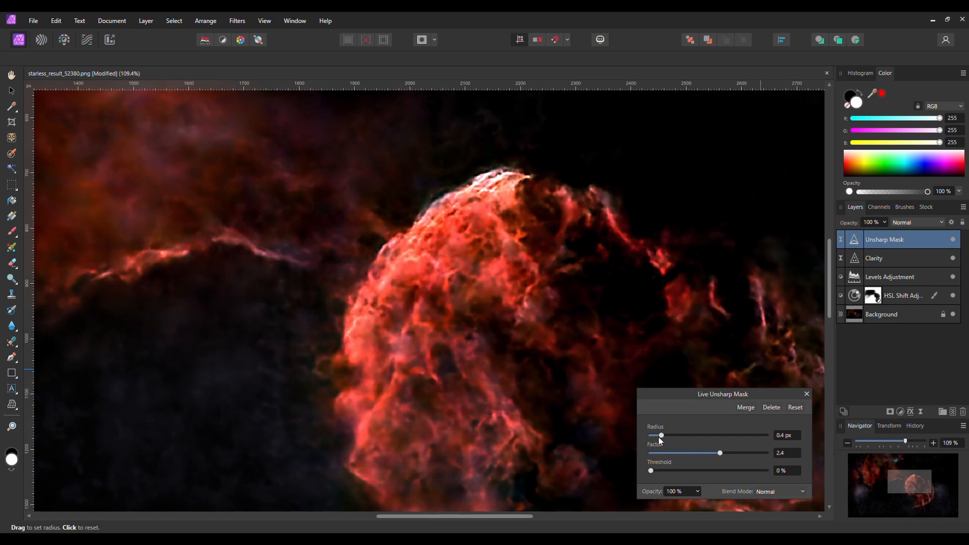
- Strengthen the live Unsharp Mask to a 1 px radius and a factor of 2.73
{"action": "mouse_move", "coordinate": [659, 437]}
{"action": "left_mouse_down"}
{"action": "mouse_move", "coordinate": [689, 437]}
{"action": "mouse_move", "coordinate": [676, 438]}
{"action": "left_mouse_up"}
{"action": "mouse_move", "coordinate": [721, 453]}
{"action": "left_mouse_down"}
{"action": "mouse_move", "coordinate": [687, 458]}
{"action": "mouse_move", "coordinate": [728, 449]}
{"action": "left_mouse_up"}
{"action": "key", "text": "ctrl+0"}
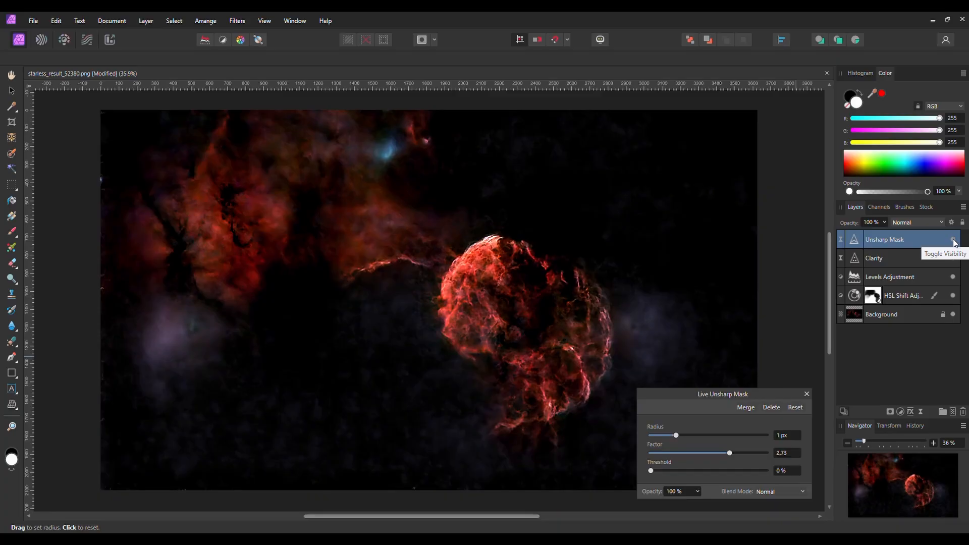
{"action": "key", "text": "b"}
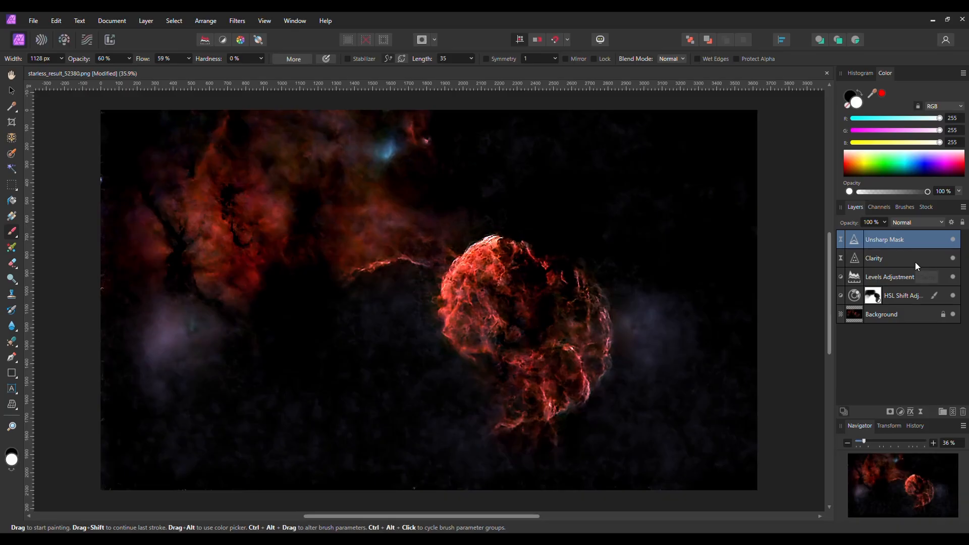
- Select the Unsharp Mask and Clarity filter layers together and invert both to hide their effect
{"action": "left_click", "coordinate": [897, 260]}
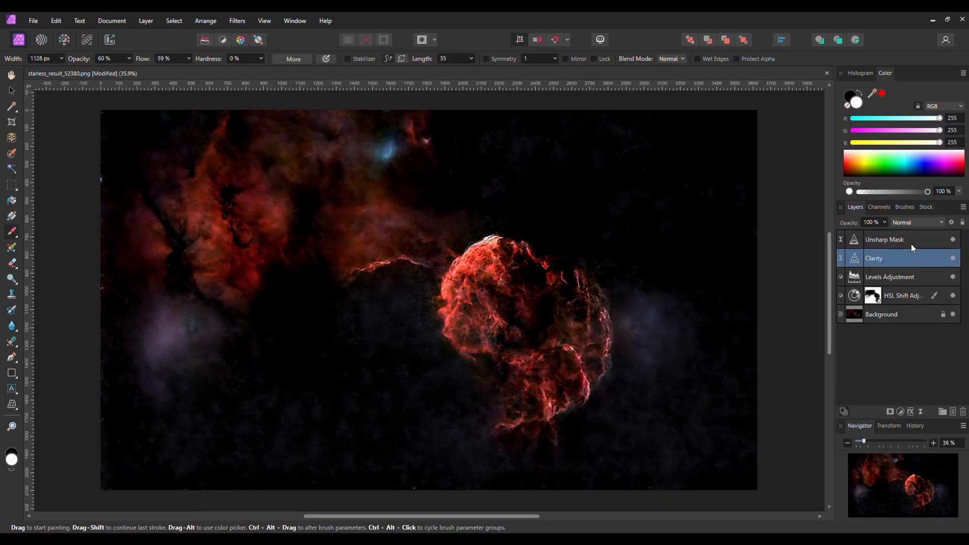
{"action": "left_click", "coordinate": [912, 241]}
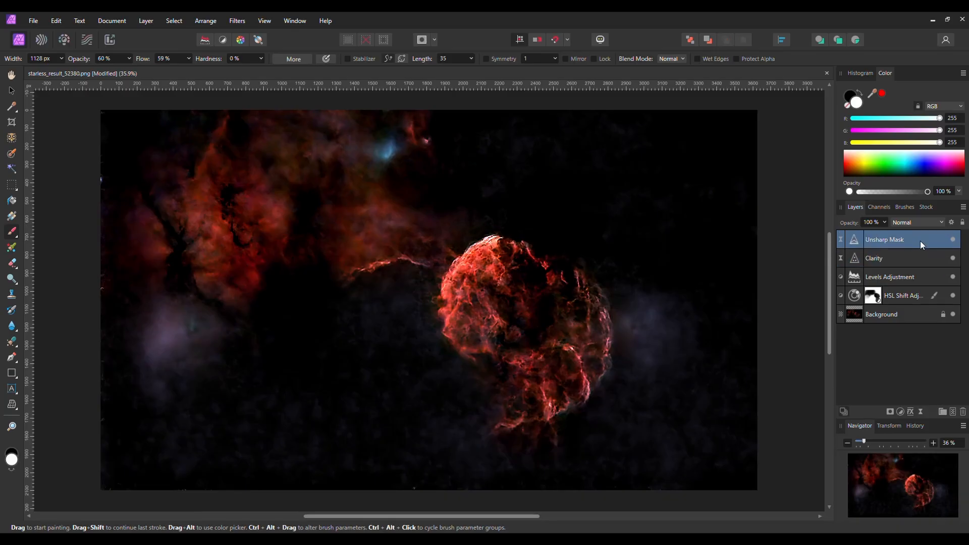
{"action": "left_click", "coordinate": [900, 258], "text": "shift"}
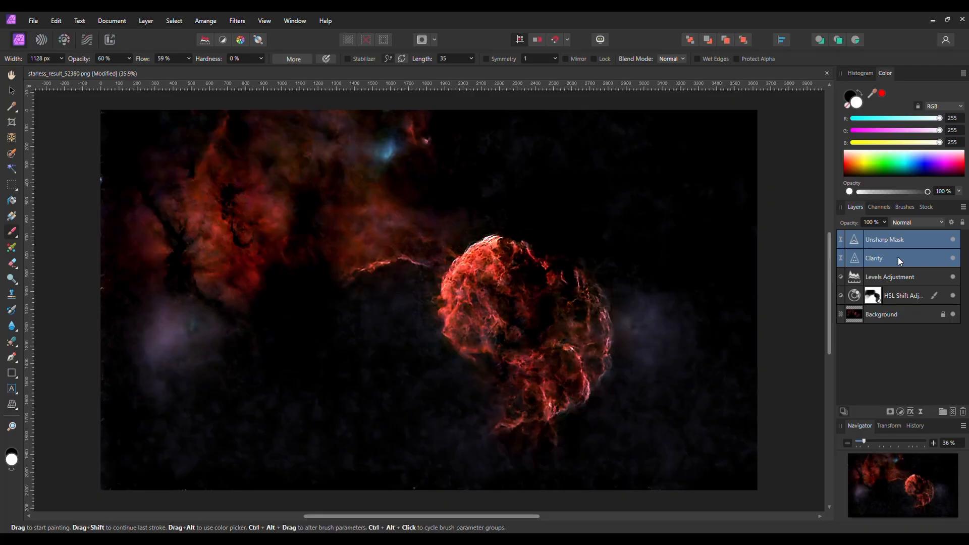
{"action": "left_click", "coordinate": [913, 283]}
{"action": "left_click", "coordinate": [912, 235], "text": "ctrl"}
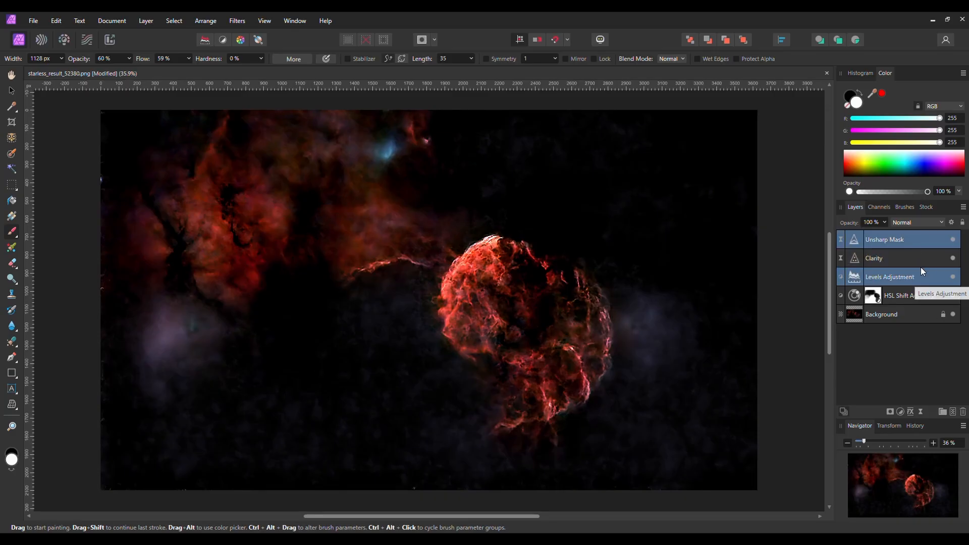
{"action": "left_click", "coordinate": [920, 245]}
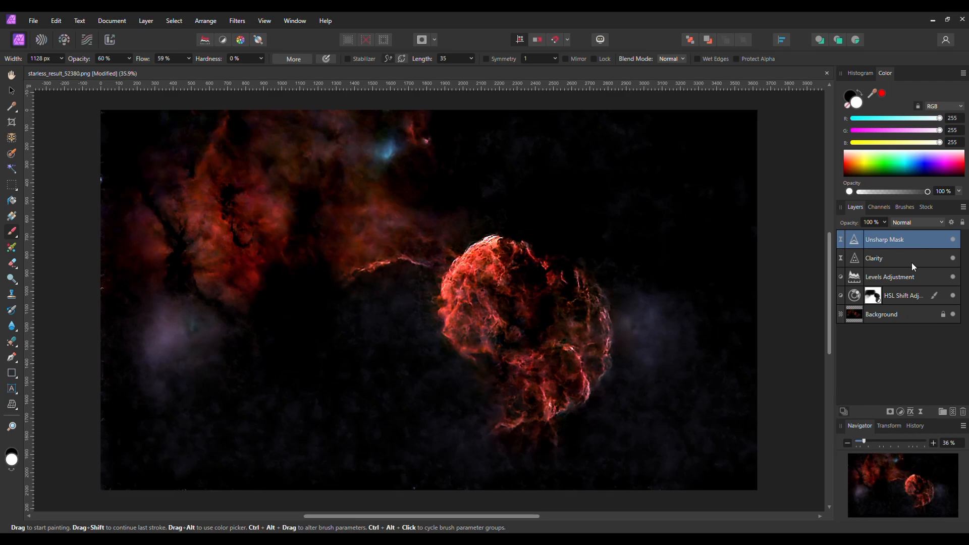
{"action": "left_click", "coordinate": [917, 259], "text": "ctrl"}
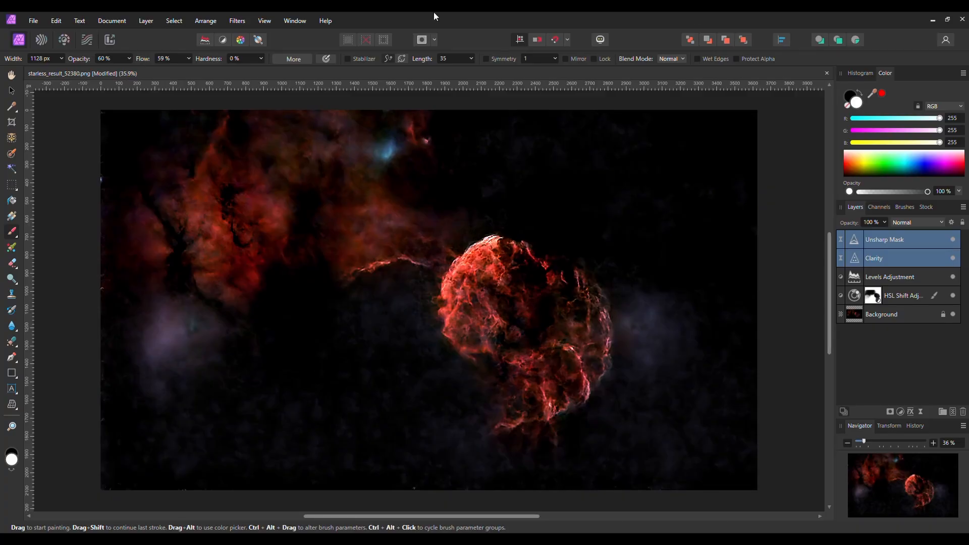
{"action": "left_click", "coordinate": [146, 23]}
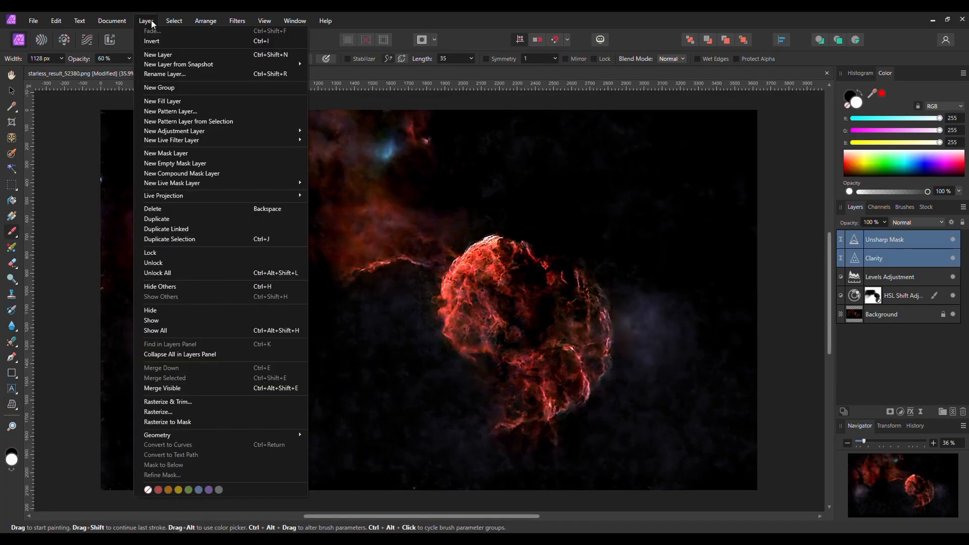
{"action": "mouse_move", "coordinate": [174, 21]}
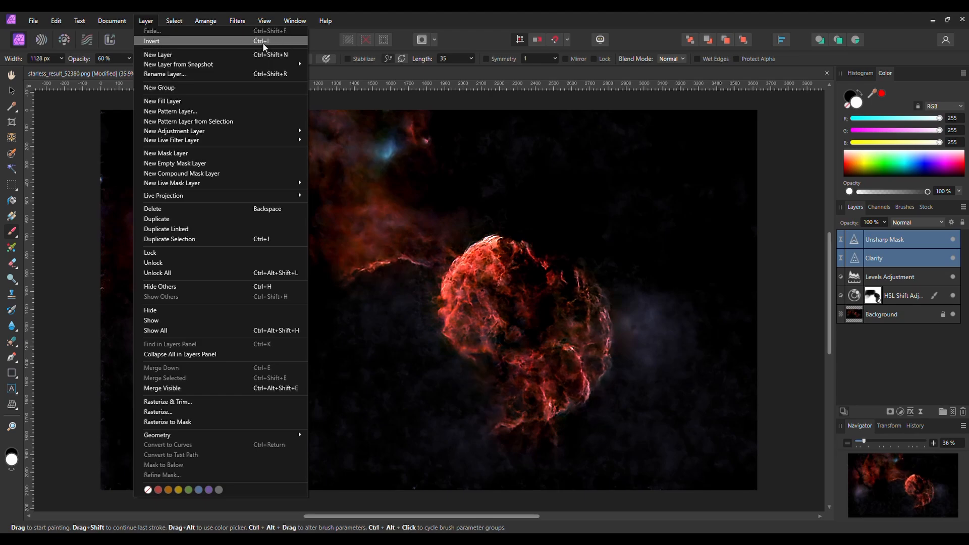
{"action": "left_click", "coordinate": [159, 41]}
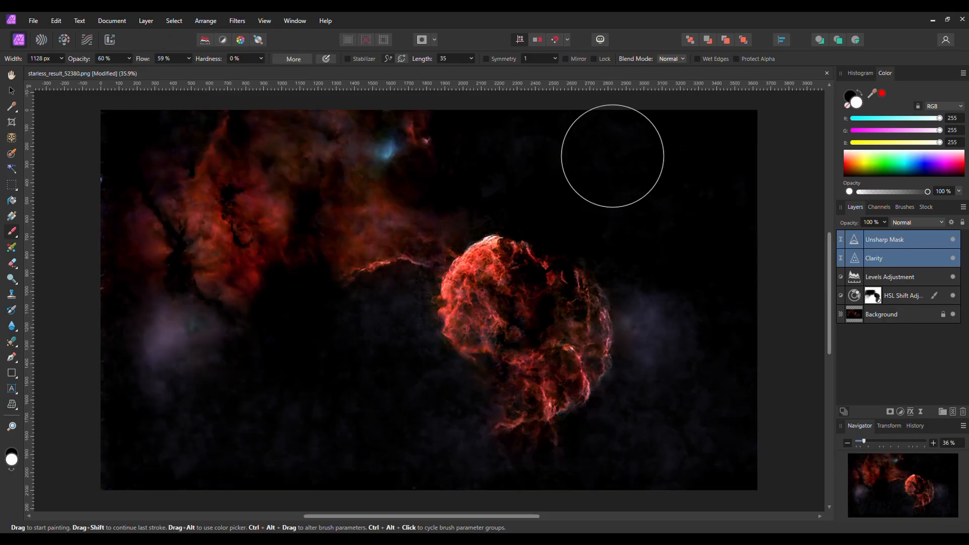
- Paint white over the nebula with a 589 px brush on the Unsharp Mask and Clarity masks to bring back their effect there
{"action": "left_click", "coordinate": [953, 241]}
{"action": "left_click", "coordinate": [954, 240]}
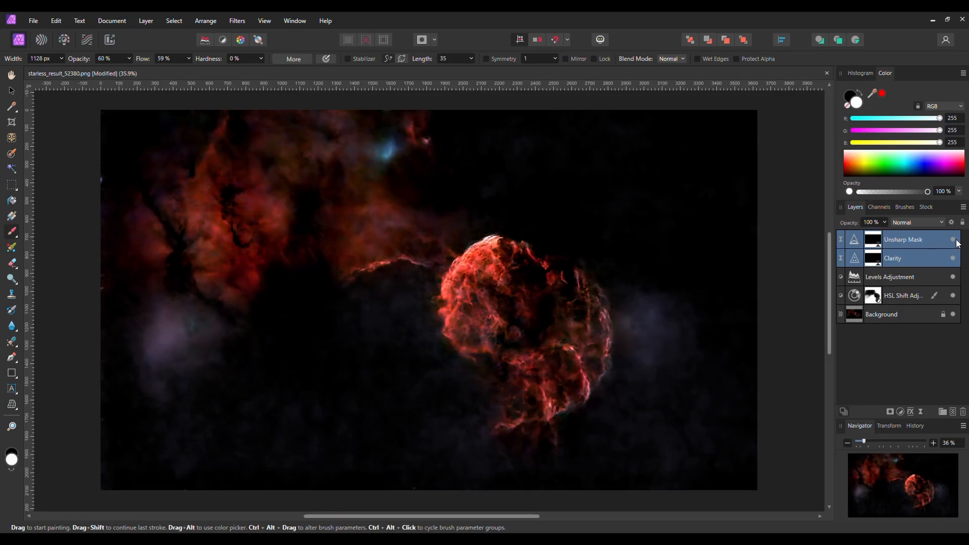
{"action": "left_click", "coordinate": [956, 240]}
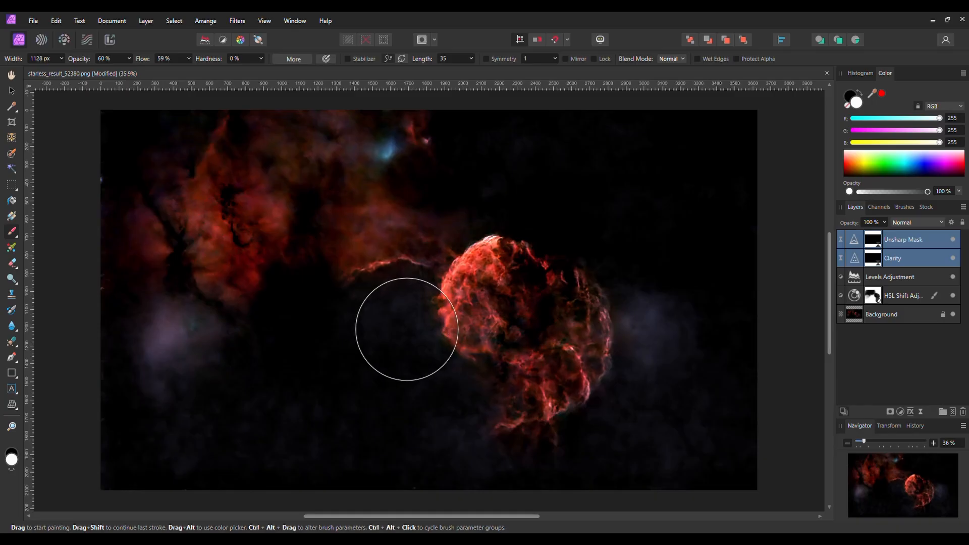
{"action": "key", "text": "["}
{"action": "key", "text": "["}
{"action": "key", "text": "["}
{"action": "key", "text": "["}
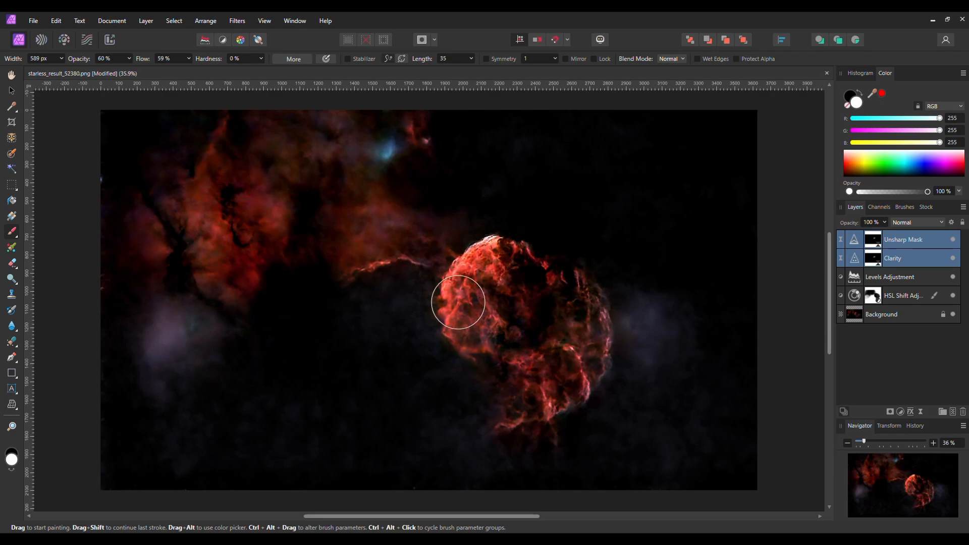
{"action": "mouse_move", "coordinate": [459, 300]}
{"action": "left_mouse_down"}
{"action": "mouse_move", "coordinate": [563, 258]}
{"action": "mouse_move", "coordinate": [541, 269]}
{"action": "mouse_move", "coordinate": [520, 257]}
{"action": "mouse_move", "coordinate": [485, 261]}
{"action": "mouse_move", "coordinate": [527, 369]}
{"action": "left_mouse_up"}
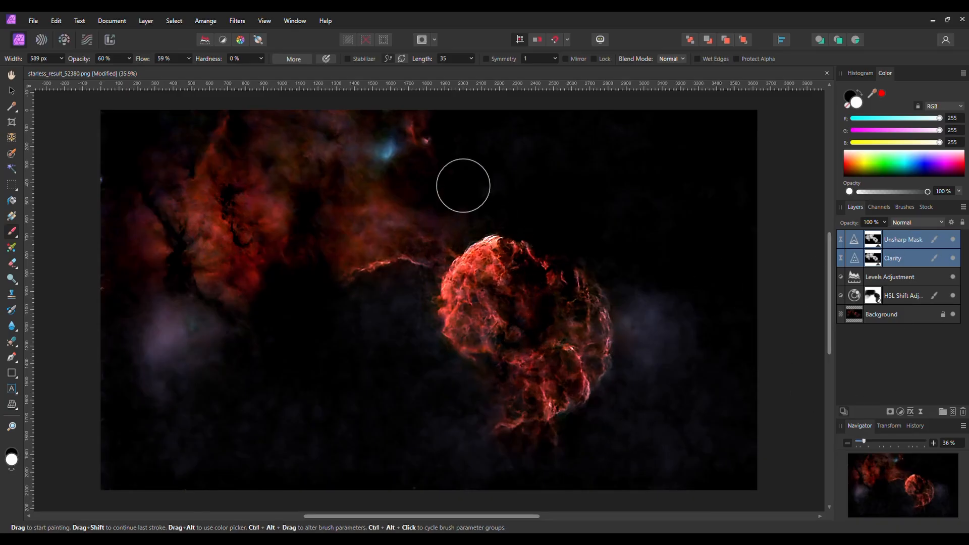
- Export the edited image as a PNG named starless_result_52380_ap.png in the jelly folder
{"action": "left_click", "coordinate": [36, 22]}
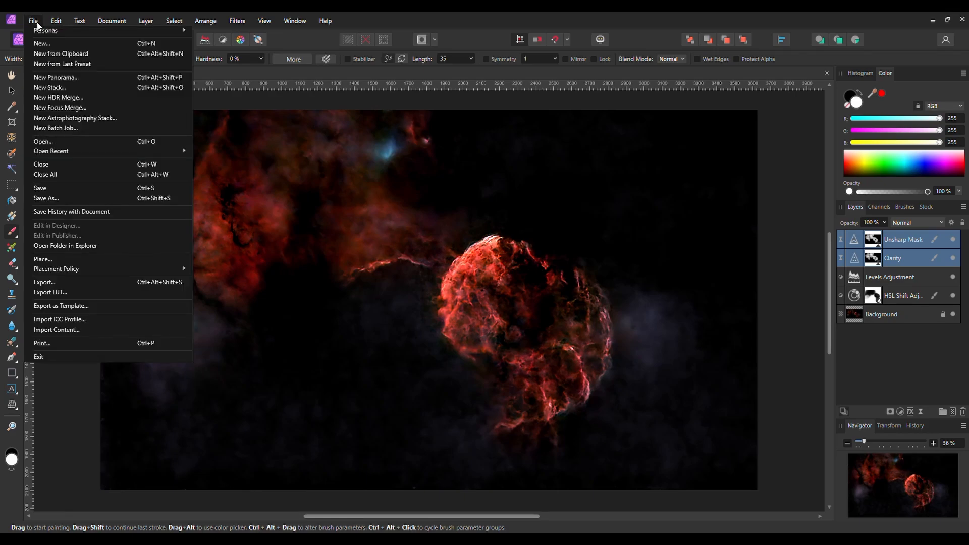
{"action": "left_click", "coordinate": [45, 282]}
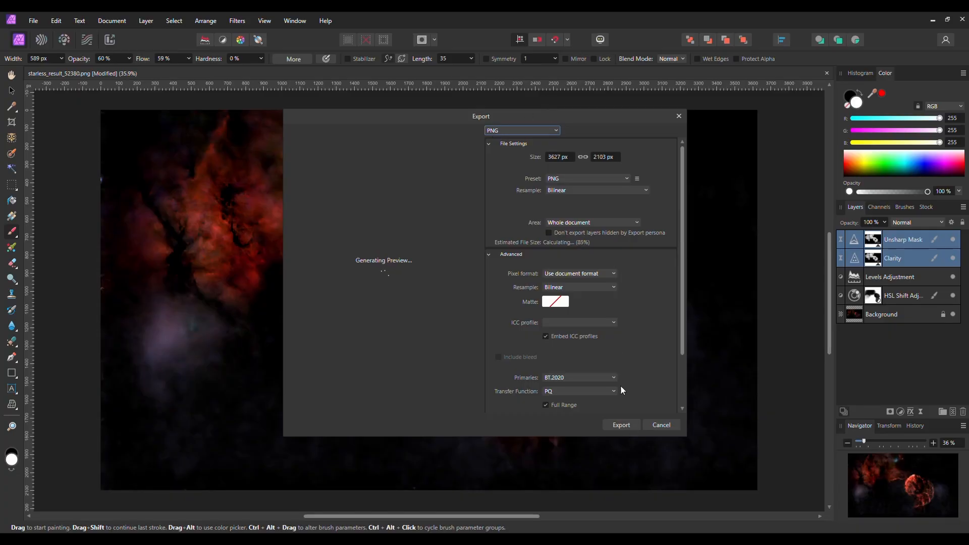
{"action": "left_click", "coordinate": [624, 422]}
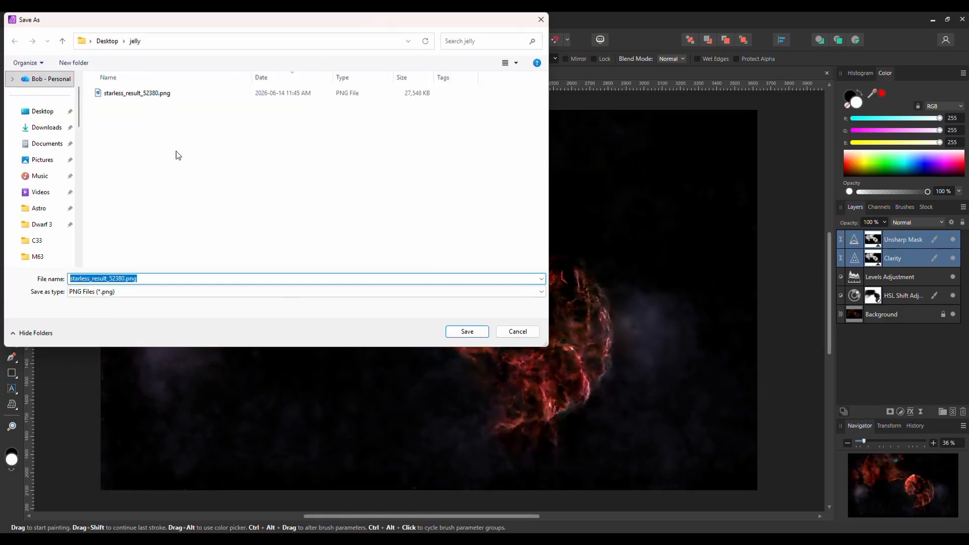
{"action": "left_click", "coordinate": [125, 278]}
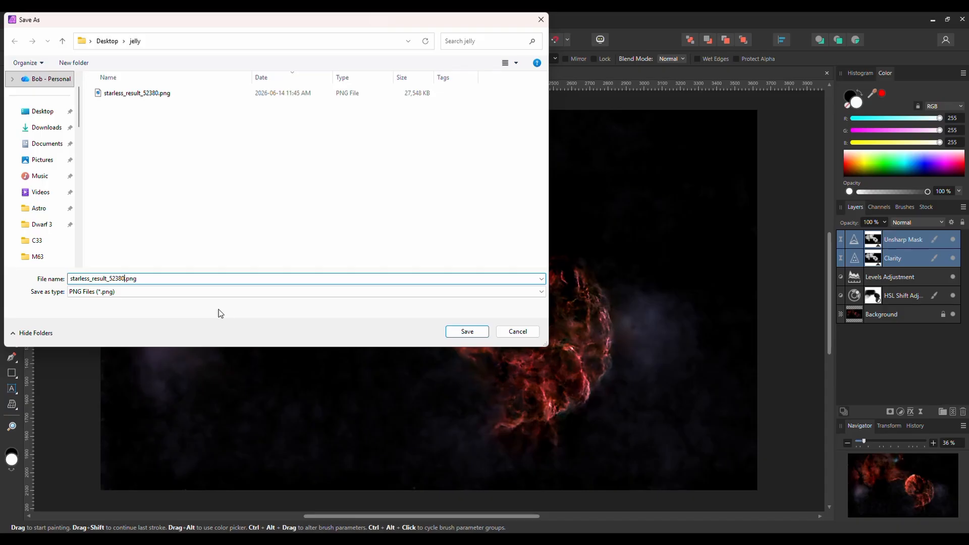
{"action": "type", "text": "_ap"}
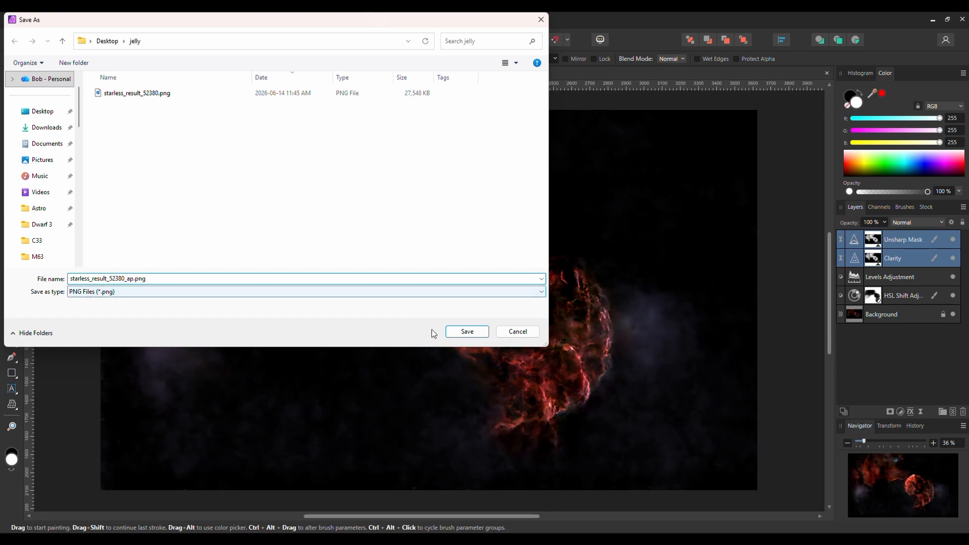
{"action": "left_click", "coordinate": [467, 331]}
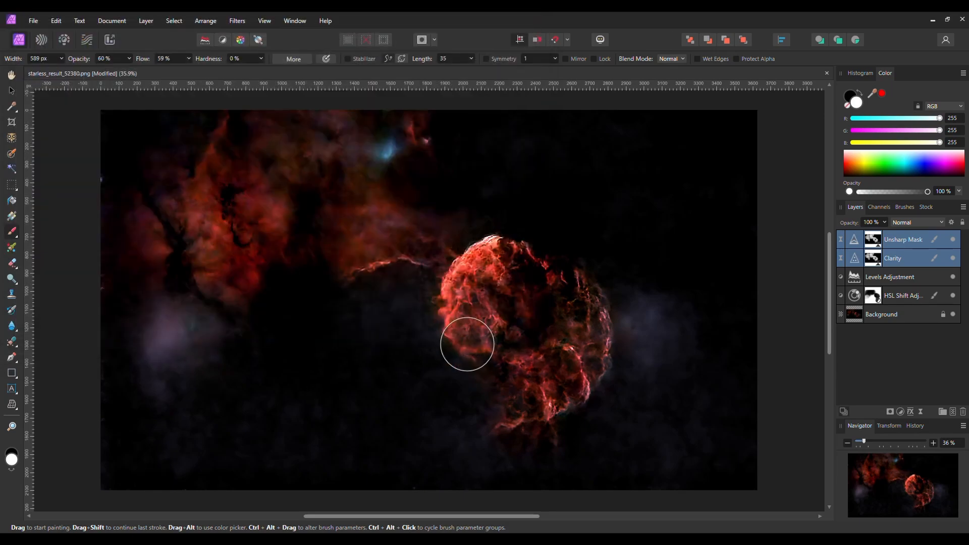
- Switch to Siril and open starless_result_52380_ap.png from the jelly folder
{"action": "mouse_move", "coordinate": [457, 530]}
{"action": "key", "text": "alt+Tab"}
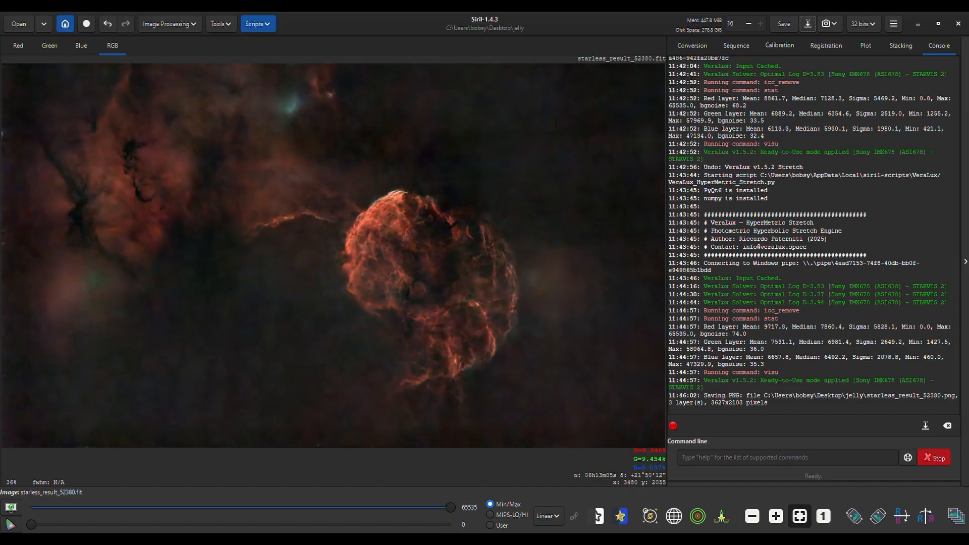
{"action": "left_click", "coordinate": [18, 24]}
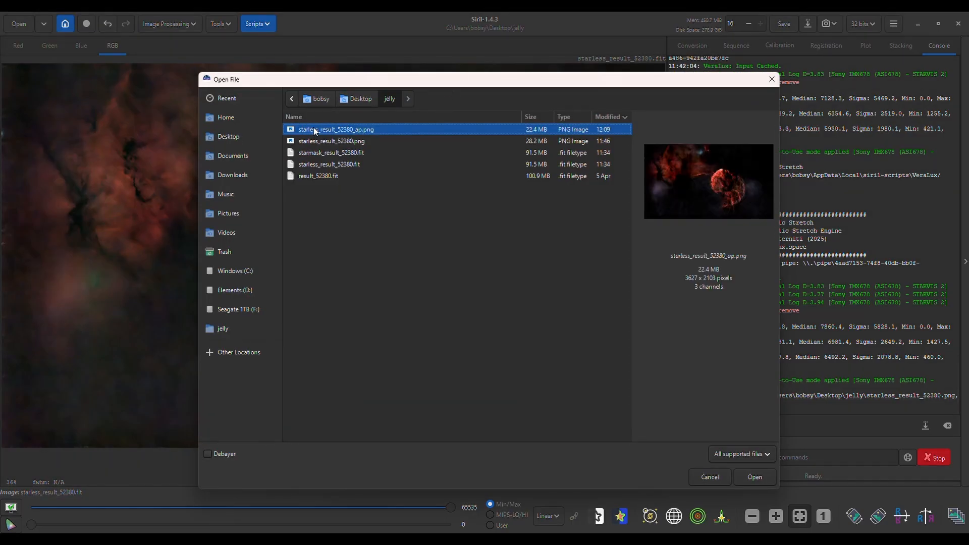
{"action": "left_click_drag", "start_coordinate": [352, 83], "coordinate": [659, 111]}
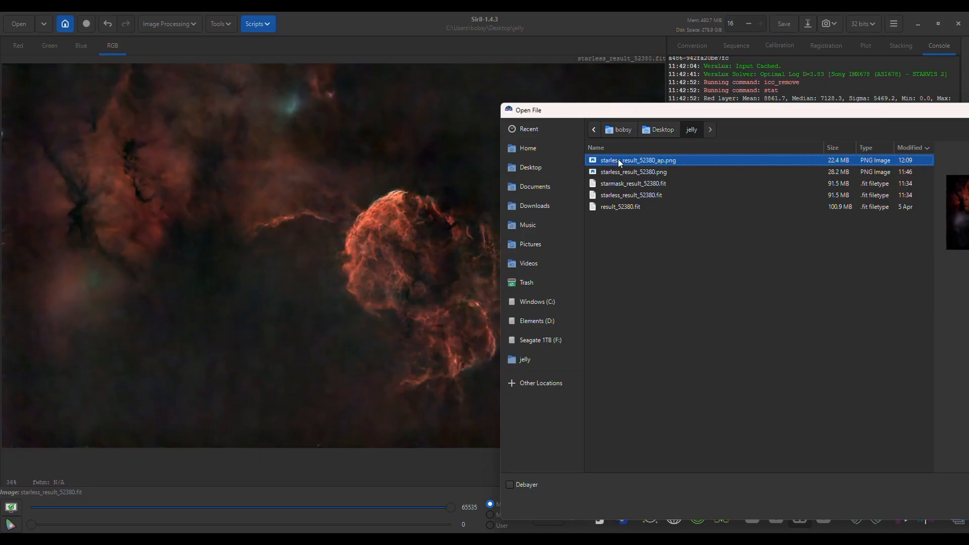
{"action": "double_click", "coordinate": [617, 159]}
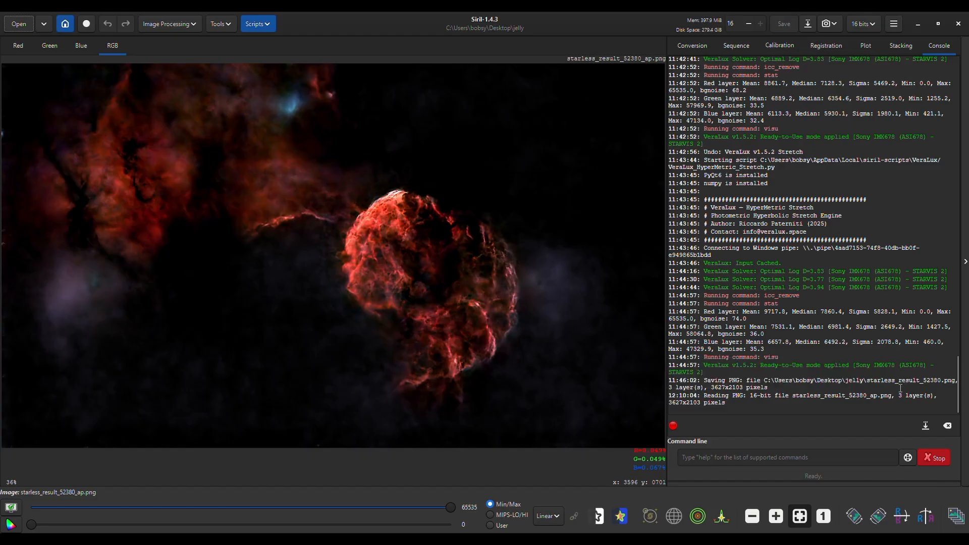
- Save the image as the FITS file starless_result_52380_ap.fit in 32-bit floating point format
{"action": "left_click", "coordinate": [807, 25]}
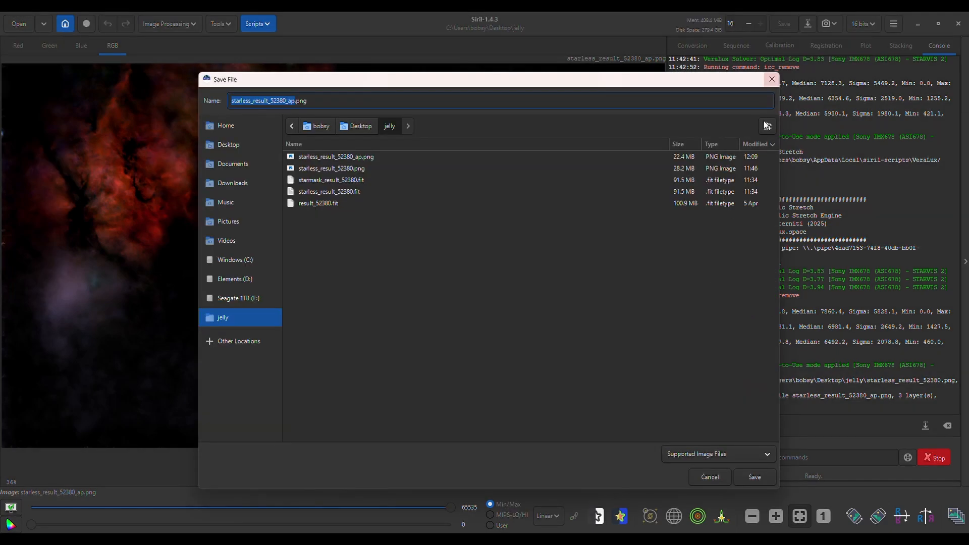
{"action": "left_click", "coordinate": [699, 452]}
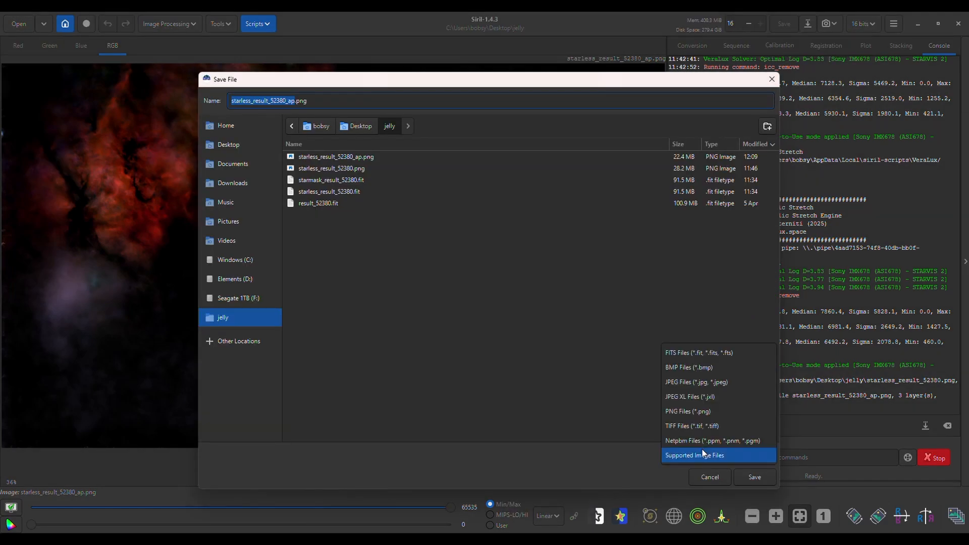
{"action": "left_click", "coordinate": [713, 353]}
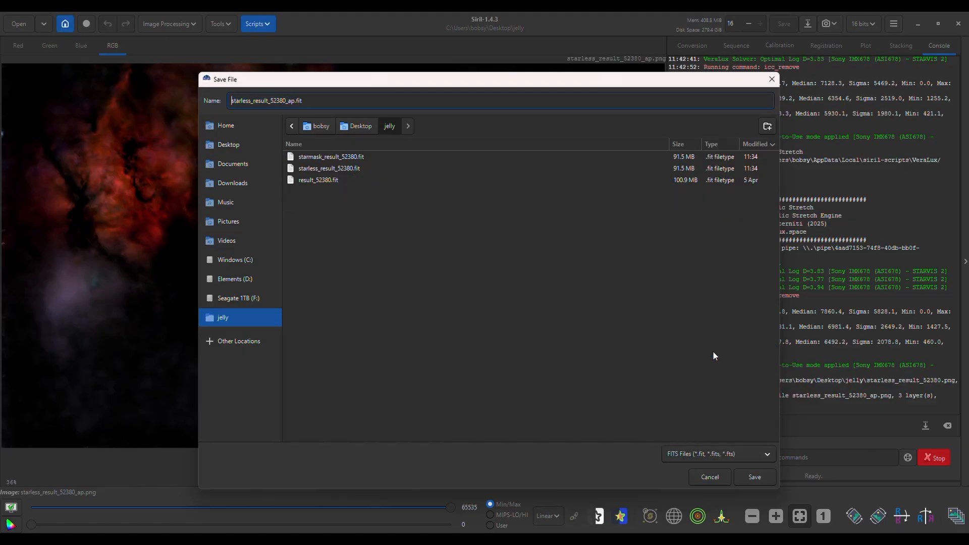
{"action": "left_click", "coordinate": [766, 476]}
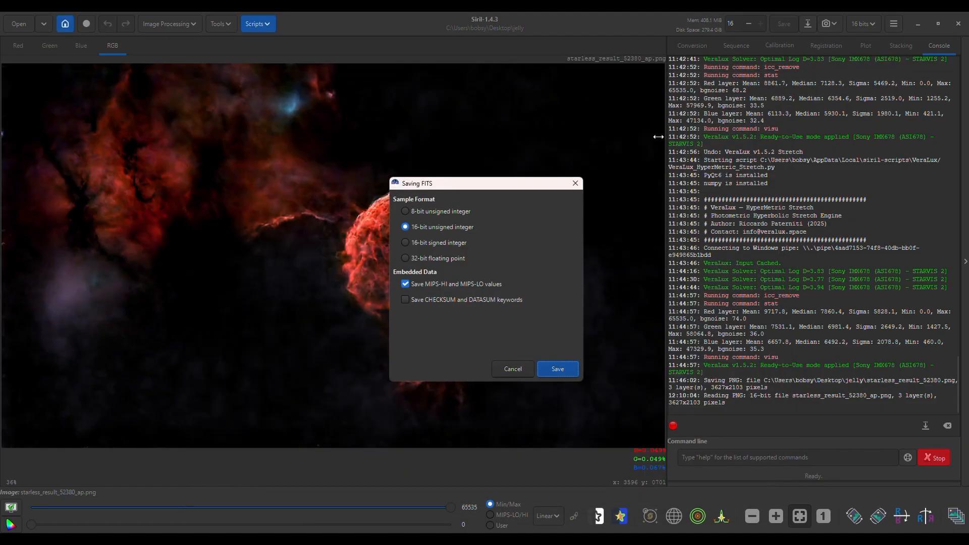
{"action": "left_click", "coordinate": [406, 258]}
{"action": "left_click", "coordinate": [566, 372]}
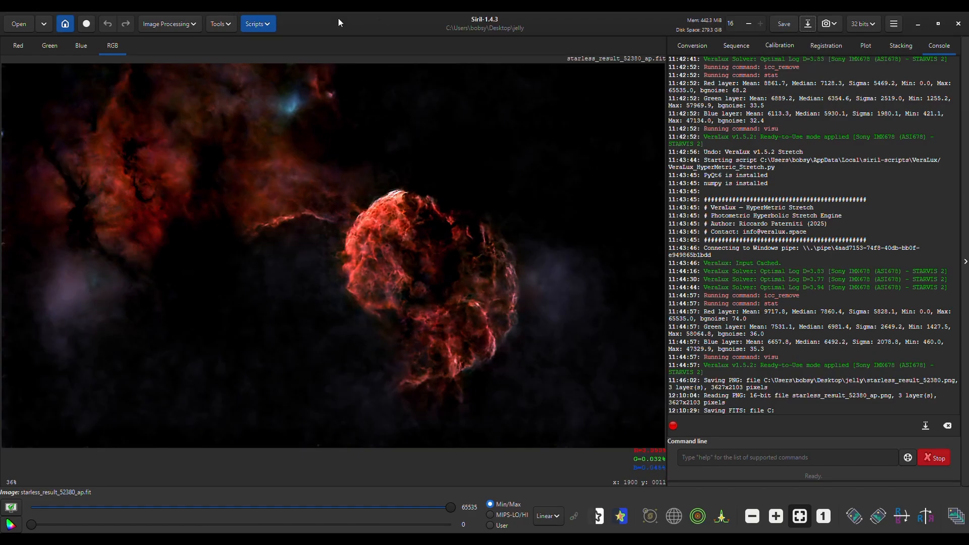
- Start the Star Recomposition tool and agree to closing the current image
{"action": "left_click", "coordinate": [192, 24]}
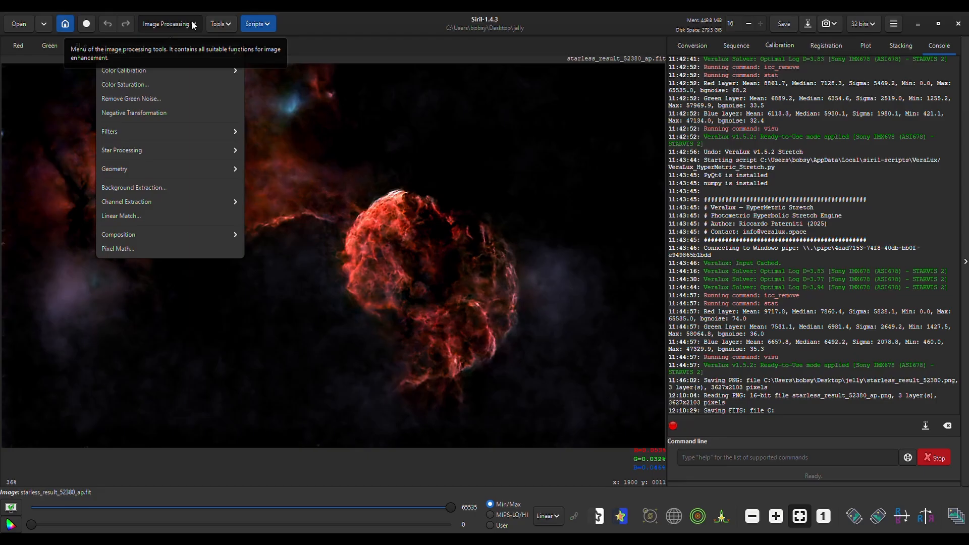
{"action": "left_click", "coordinate": [117, 150]}
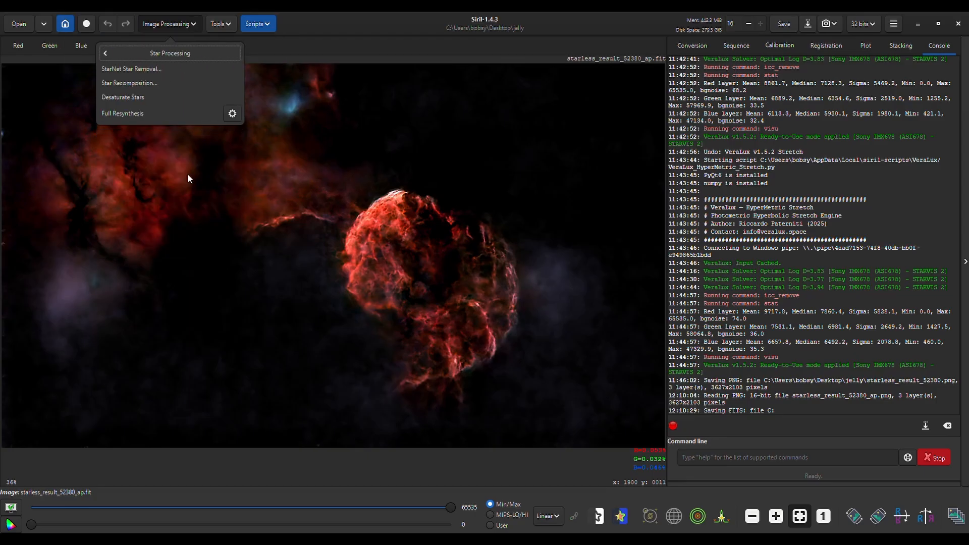
{"action": "left_click", "coordinate": [151, 84]}
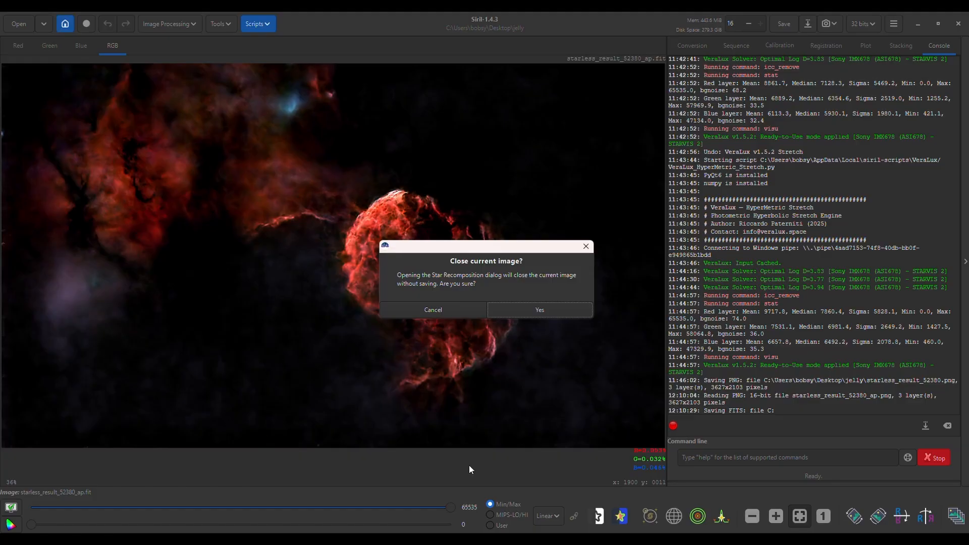
{"action": "left_click", "coordinate": [552, 308]}
{"action": "left_click_drag", "start_coordinate": [500, 123], "coordinate": [400, 101]}
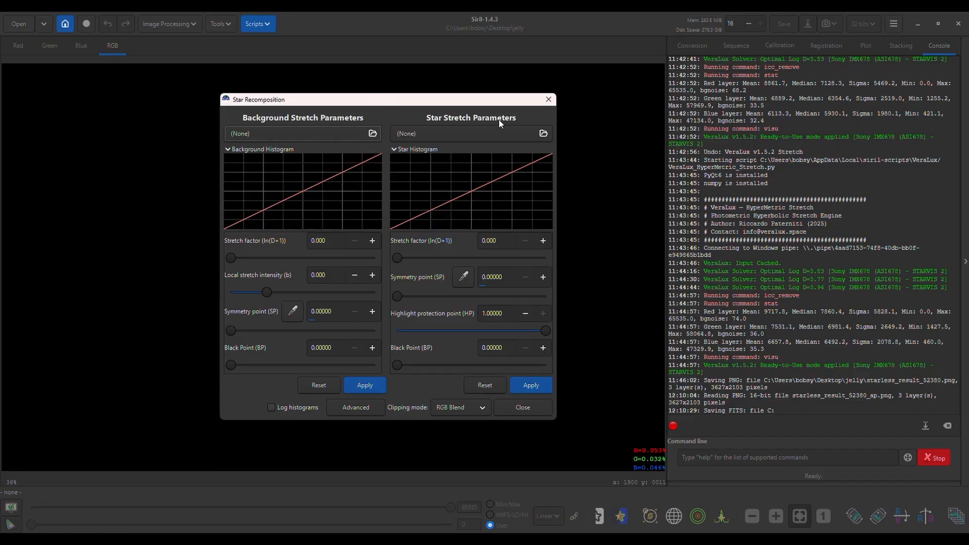
- Load starless_result_52380_ap.fit as the background image and starmask_result_52380.fit as the star image for the recomposition
{"action": "left_click", "coordinate": [371, 134]}
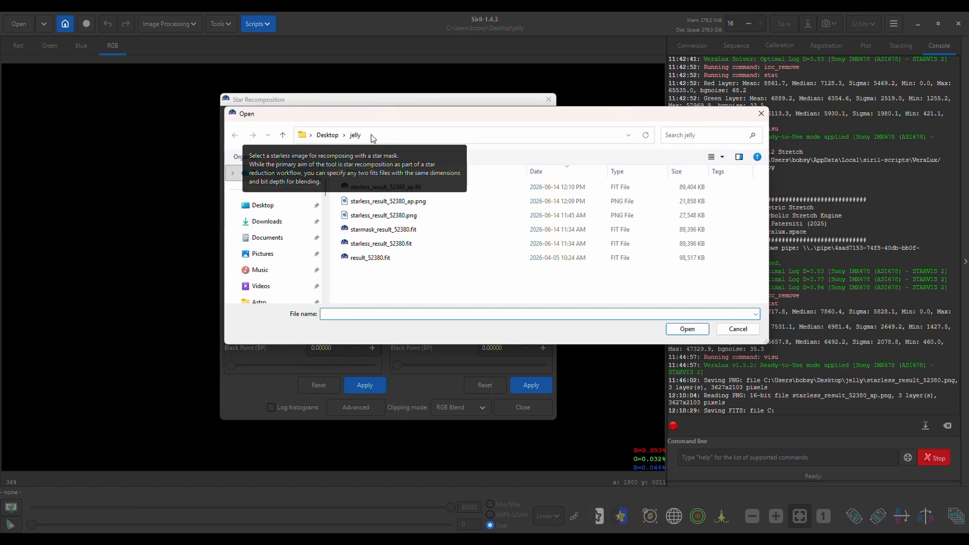
{"action": "left_click", "coordinate": [403, 189]}
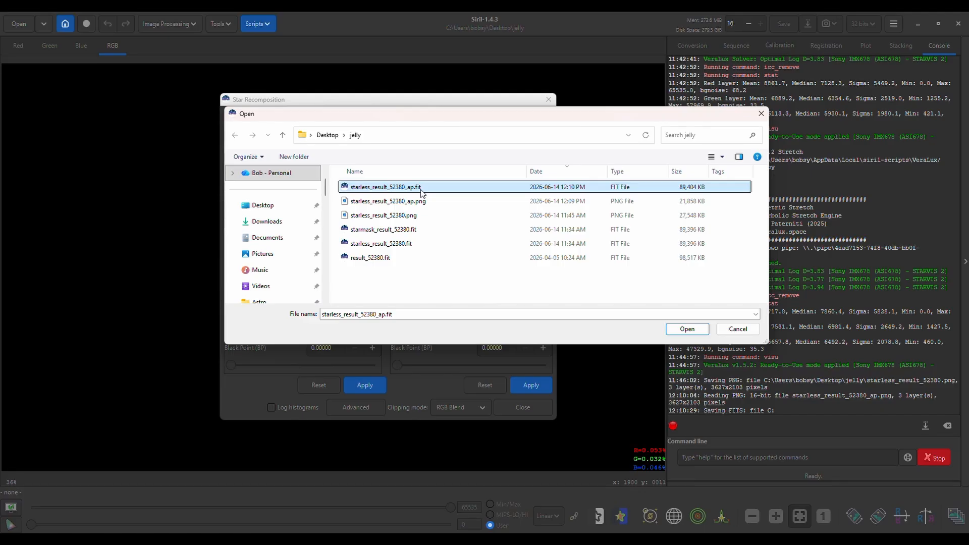
{"action": "left_click", "coordinate": [686, 328]}
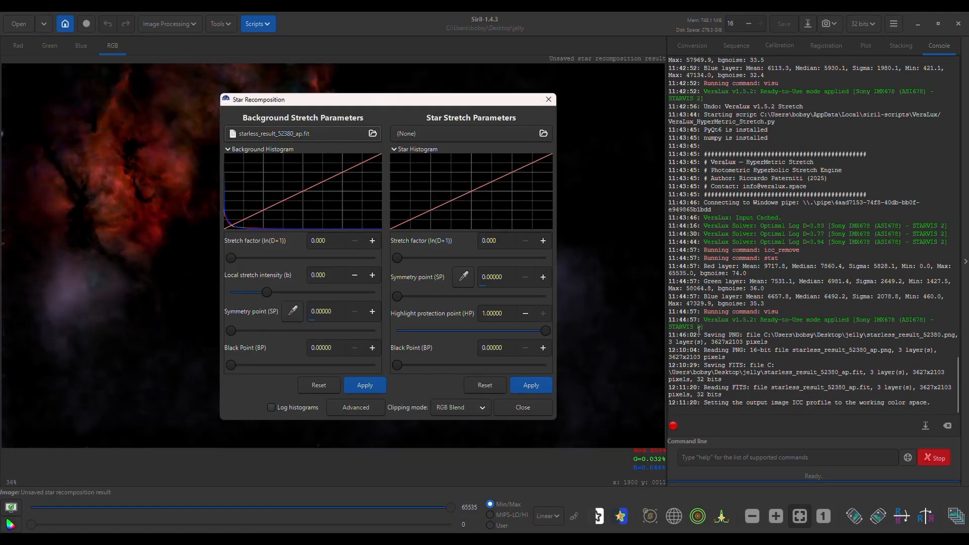
{"action": "left_click", "coordinate": [543, 134]}
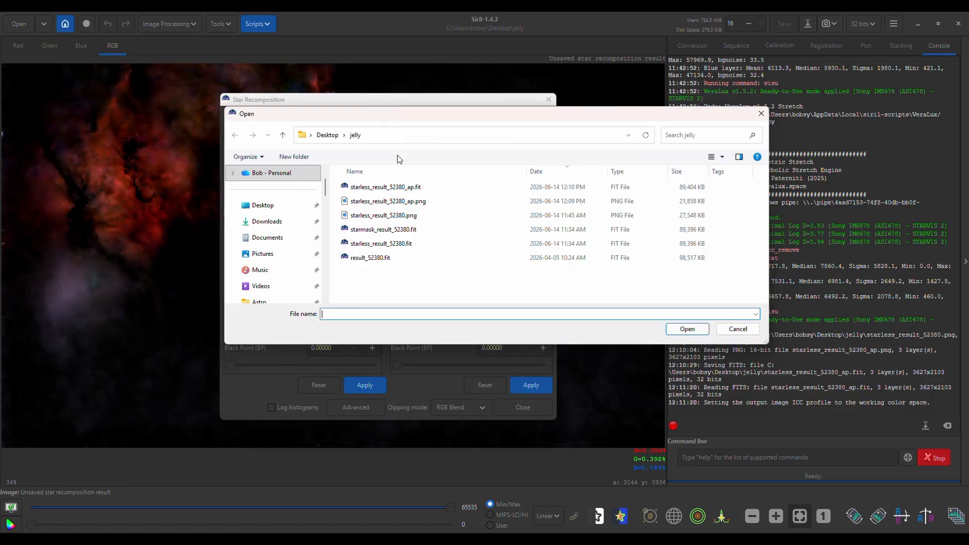
{"action": "left_click", "coordinate": [377, 231]}
{"action": "left_click", "coordinate": [696, 330]}
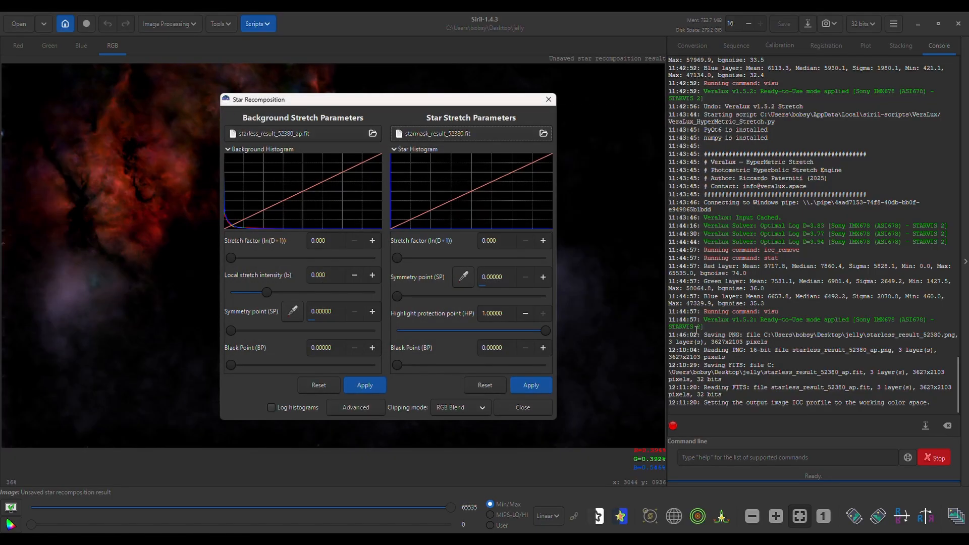
- Set the star stretch factor to about 5.342 and the star symmetry point to about 0.05137 while checking the blended image
{"action": "left_click_drag", "start_coordinate": [378, 96], "coordinate": [776, 73]}
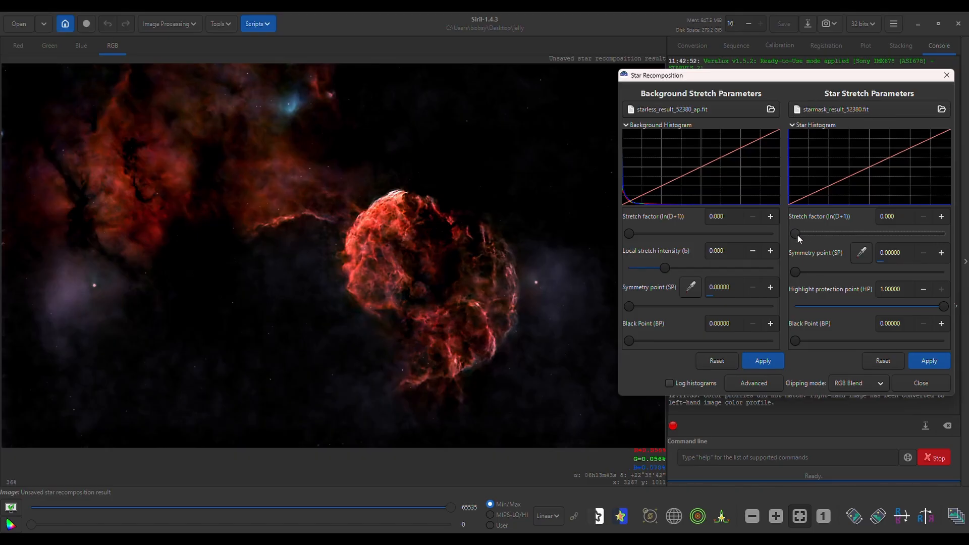
{"action": "left_click_drag", "start_coordinate": [797, 234], "coordinate": [830, 235]}
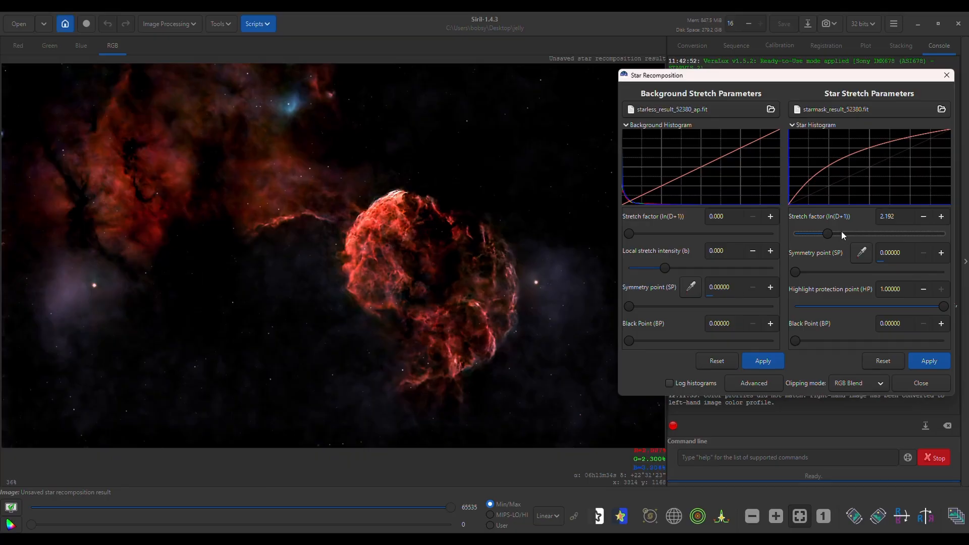
{"action": "left_click_drag", "start_coordinate": [832, 234], "coordinate": [955, 239]}
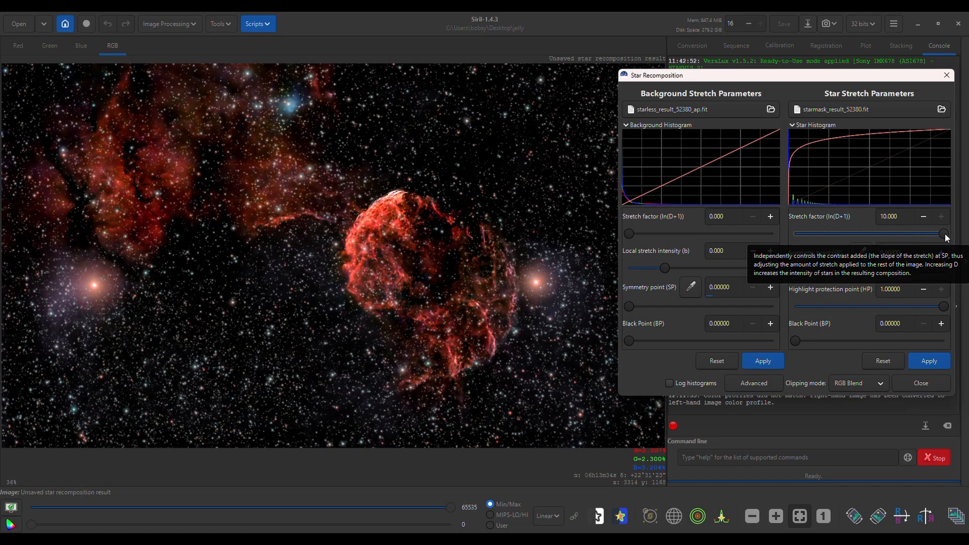
{"action": "mouse_move", "coordinate": [945, 233]}
{"action": "left_mouse_down"}
{"action": "mouse_move", "coordinate": [888, 239]}
{"action": "mouse_move", "coordinate": [956, 243]}
{"action": "left_mouse_up"}
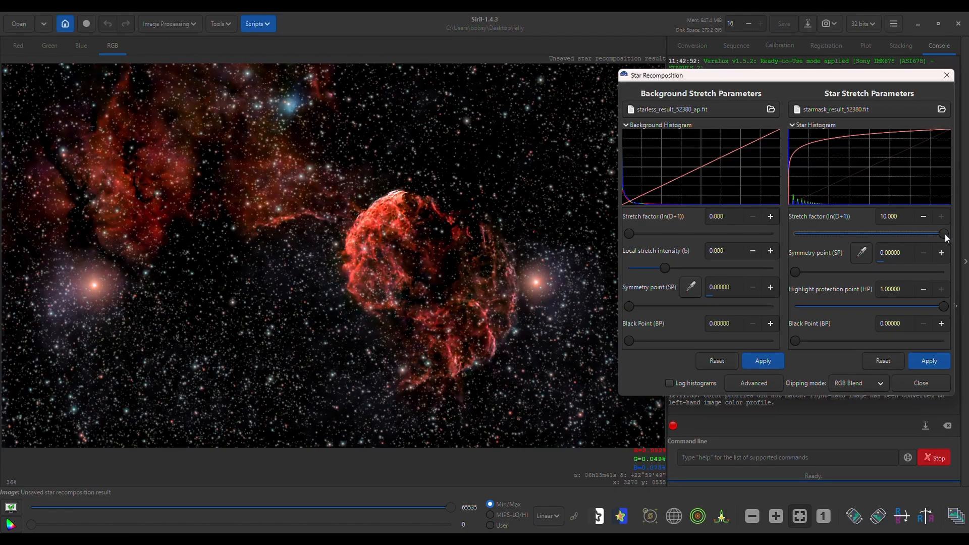
{"action": "left_click_drag", "start_coordinate": [941, 234], "coordinate": [876, 238]}
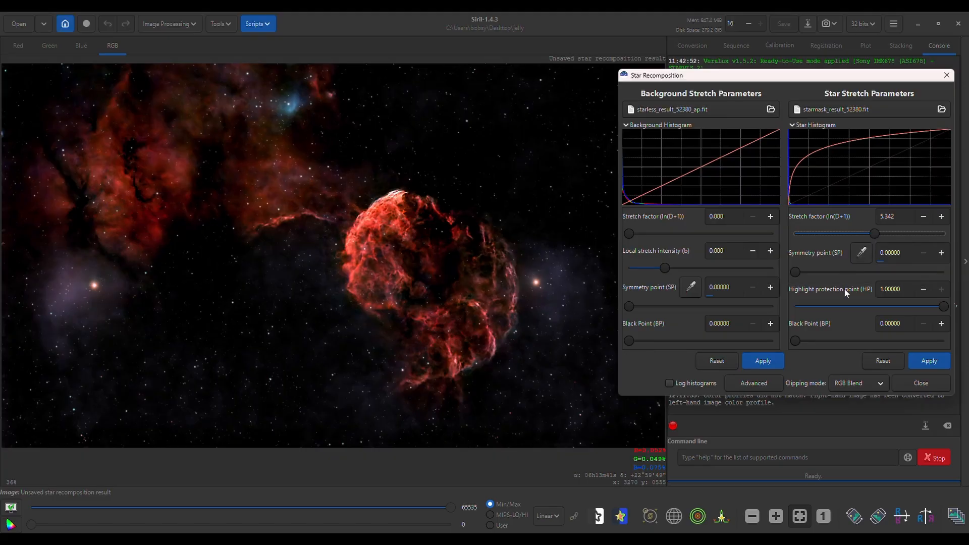
{"action": "left_click", "coordinate": [820, 272]}
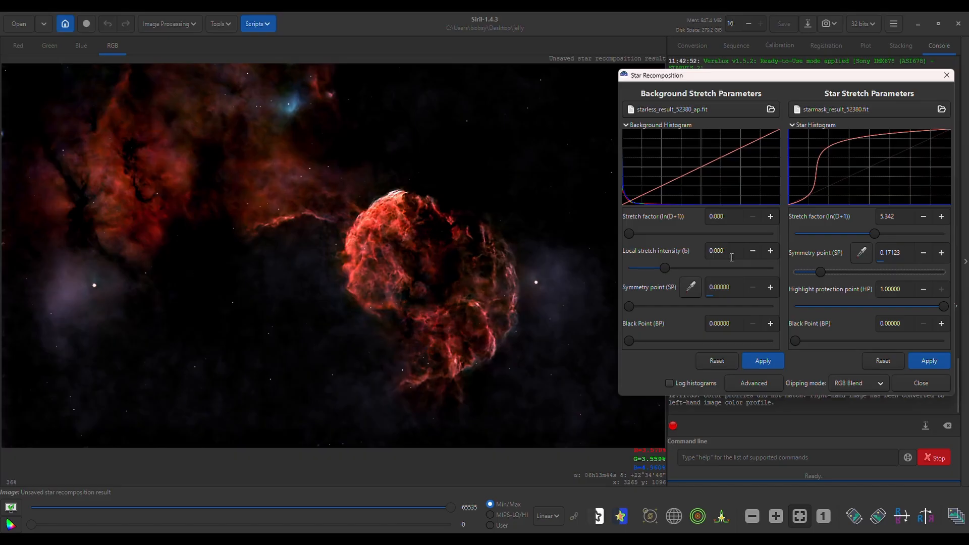
{"action": "left_click_drag", "start_coordinate": [821, 272], "coordinate": [807, 273]}
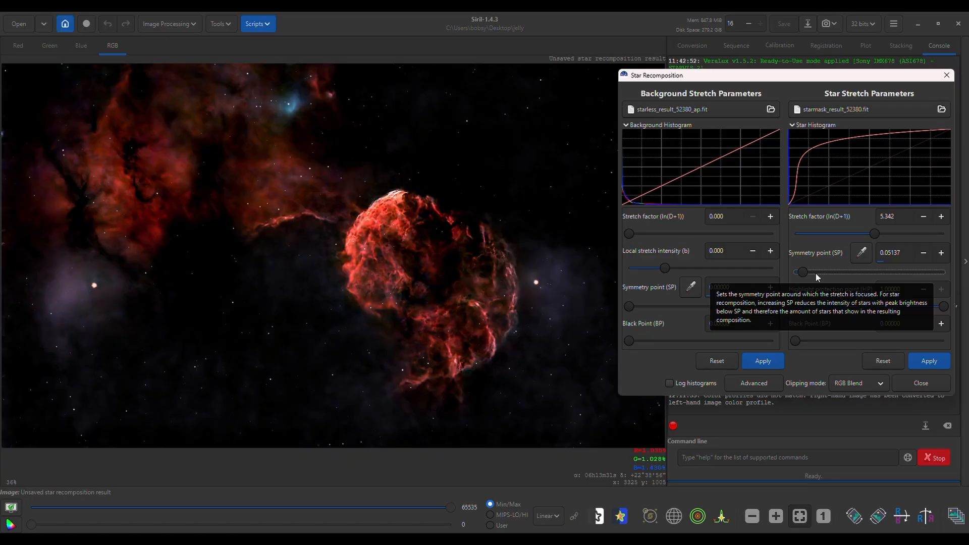
- Set the star symmetry point to 0, the star stretch factor to about 6.164 and the background stretch factor to about 0.389
{"action": "left_click_drag", "start_coordinate": [803, 272], "coordinate": [793, 273]}
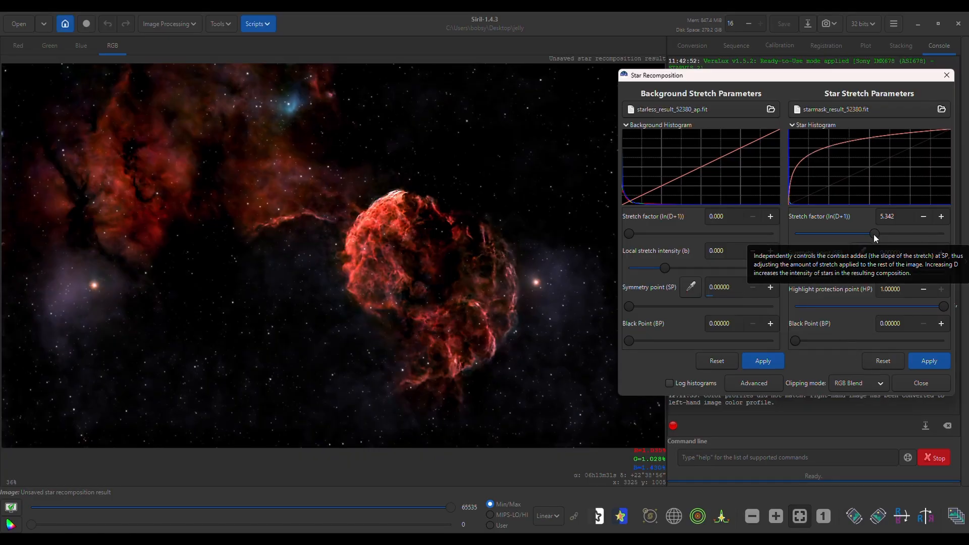
{"action": "left_click_drag", "start_coordinate": [875, 237], "coordinate": [887, 239]}
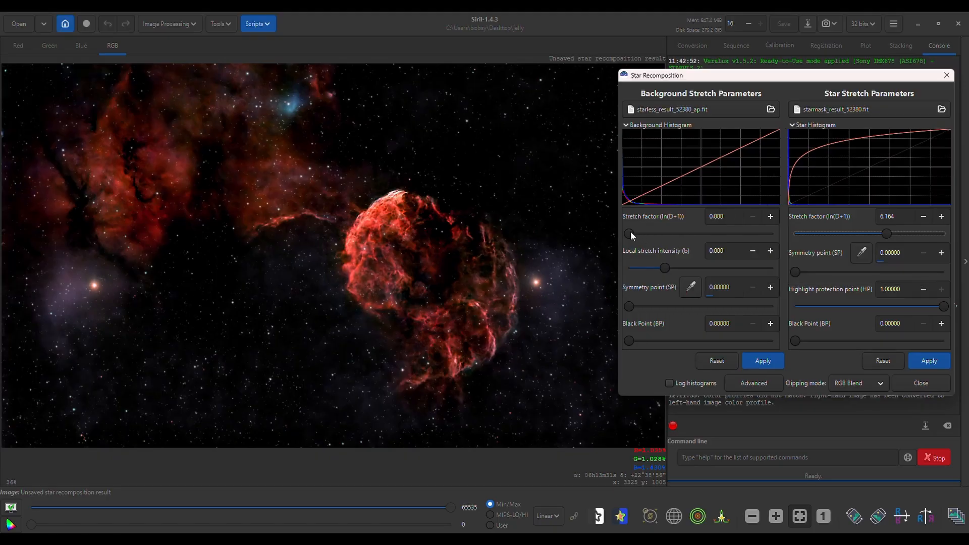
{"action": "mouse_move", "coordinate": [631, 232]}
{"action": "left_mouse_down"}
{"action": "mouse_move", "coordinate": [673, 237]}
{"action": "mouse_move", "coordinate": [635, 235]}
{"action": "left_mouse_up"}
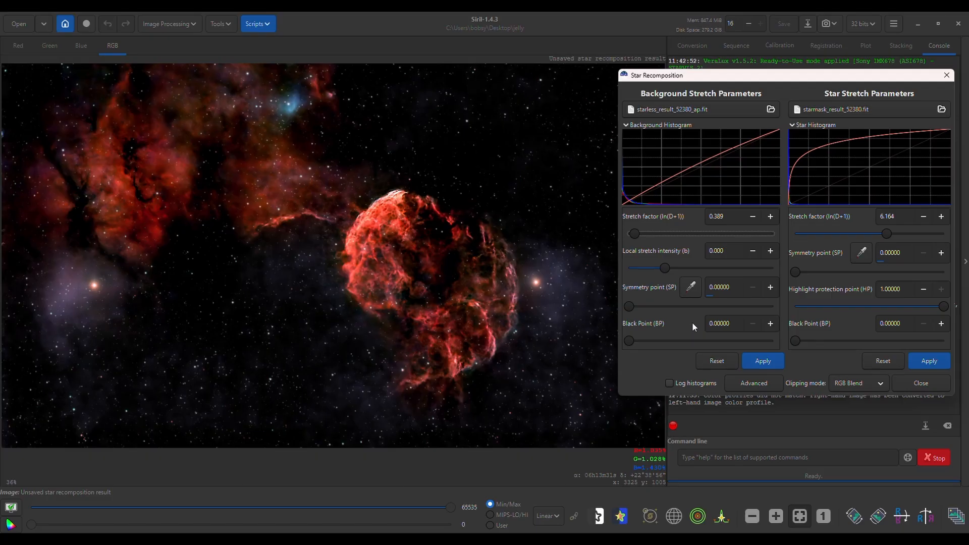
- Apply the background stretch and the star stretch, and close the Star Recomposition tool
{"action": "left_click", "coordinate": [774, 361]}
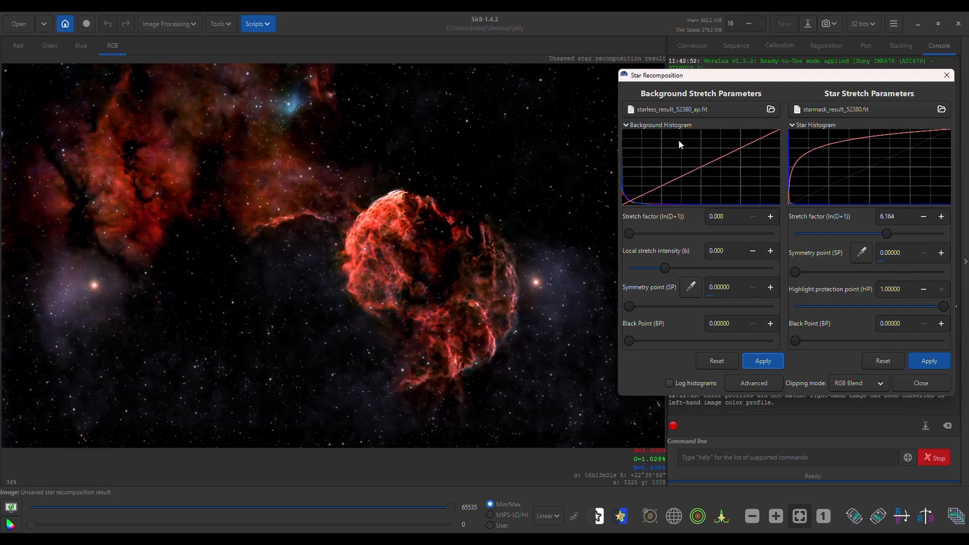
{"action": "left_click", "coordinate": [941, 361]}
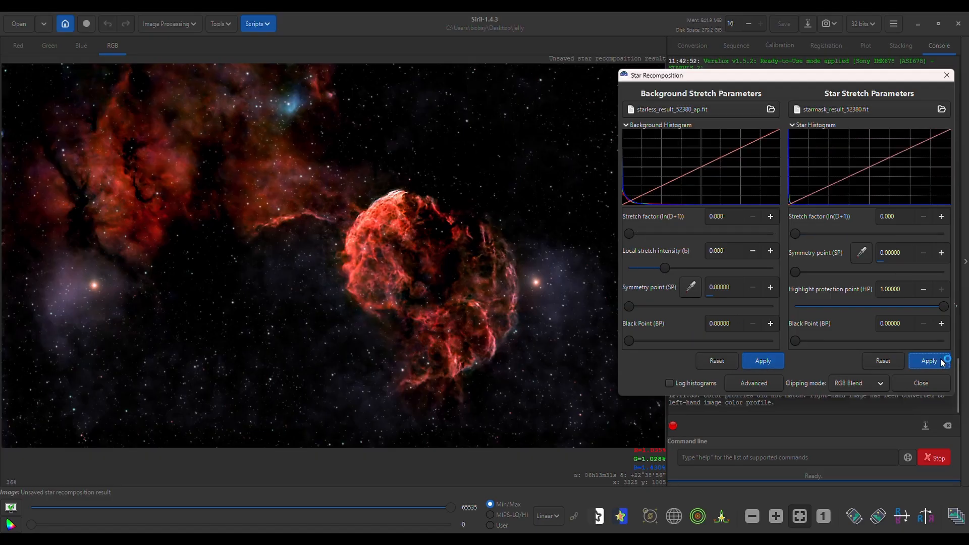
{"action": "left_click", "coordinate": [936, 387]}
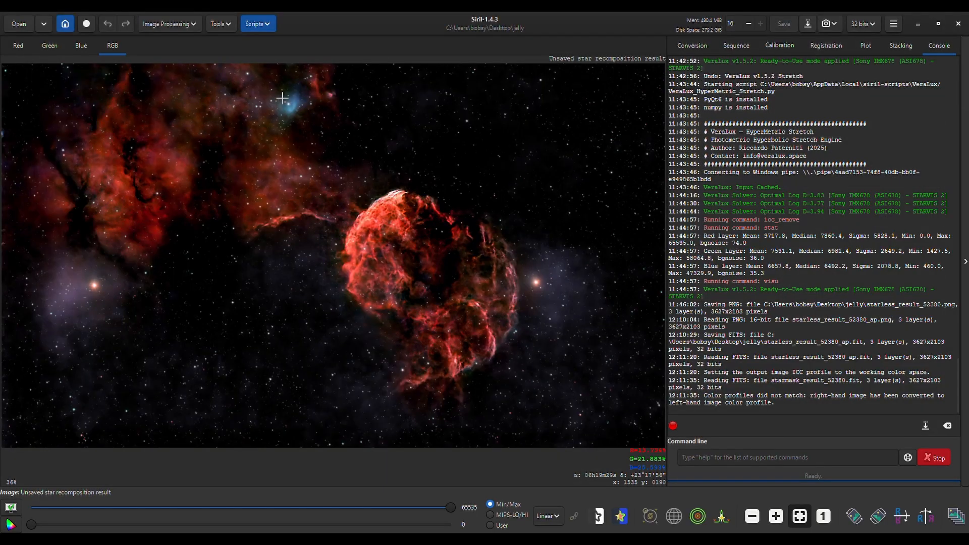
- Save the recomposed image as a PNG file named jelly_52380_f.png in the jelly folder
{"action": "left_click", "coordinate": [806, 25]}
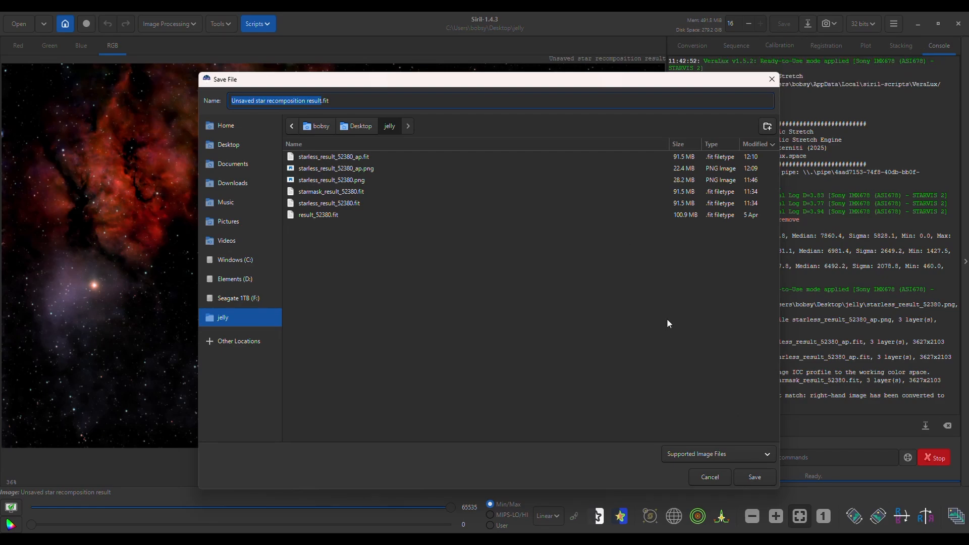
{"action": "left_click", "coordinate": [734, 461]}
{"action": "left_click", "coordinate": [742, 454]}
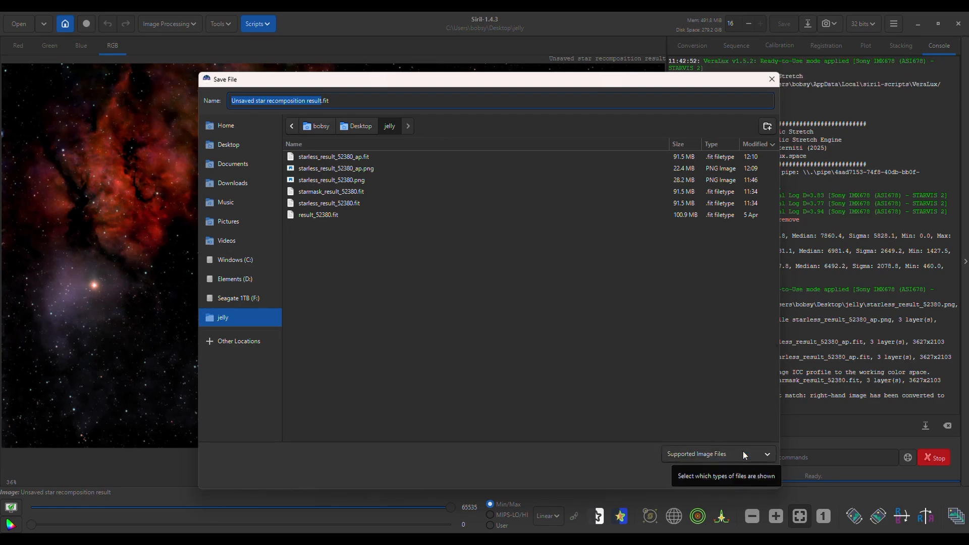
{"action": "left_click", "coordinate": [743, 450]}
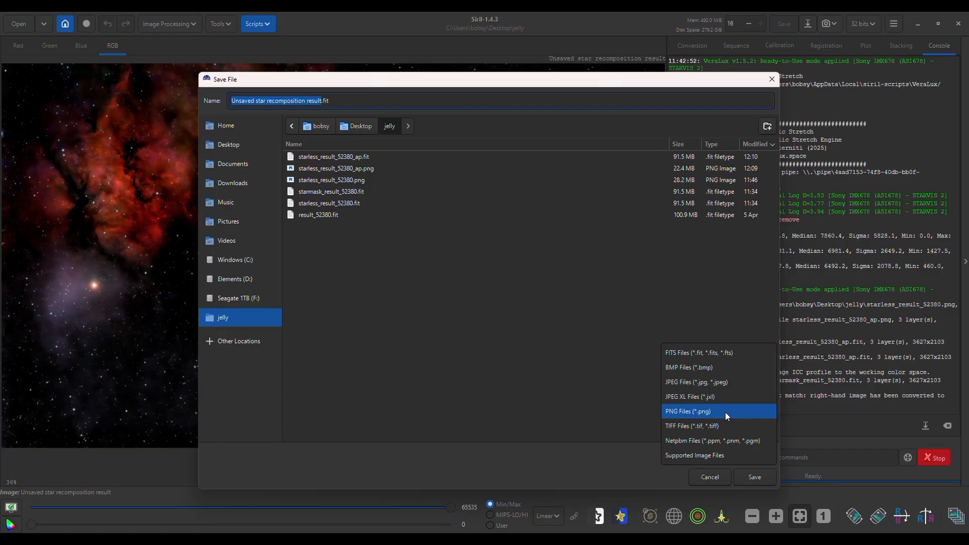
{"action": "left_click", "coordinate": [724, 411]}
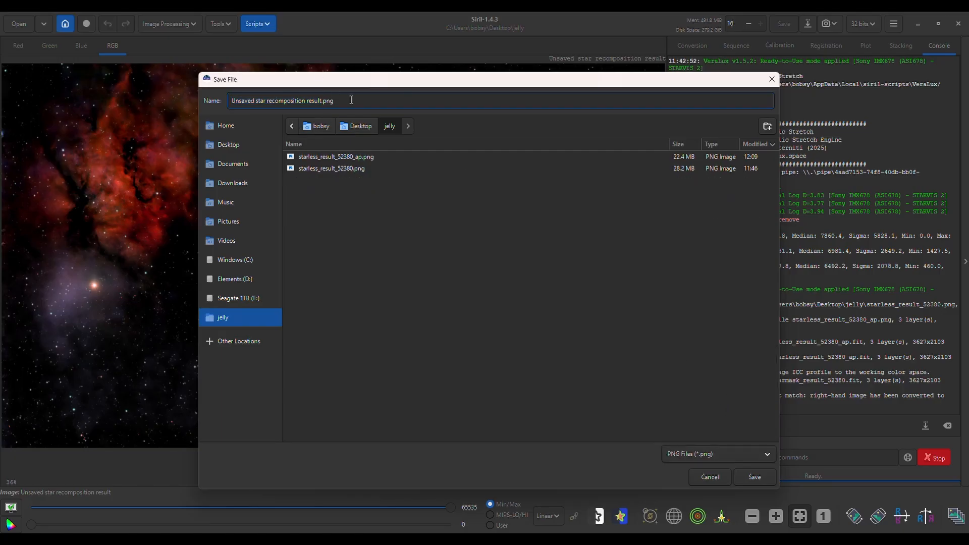
{"action": "left_click", "coordinate": [321, 100]}
{"action": "key", "text": "shift+Home"}
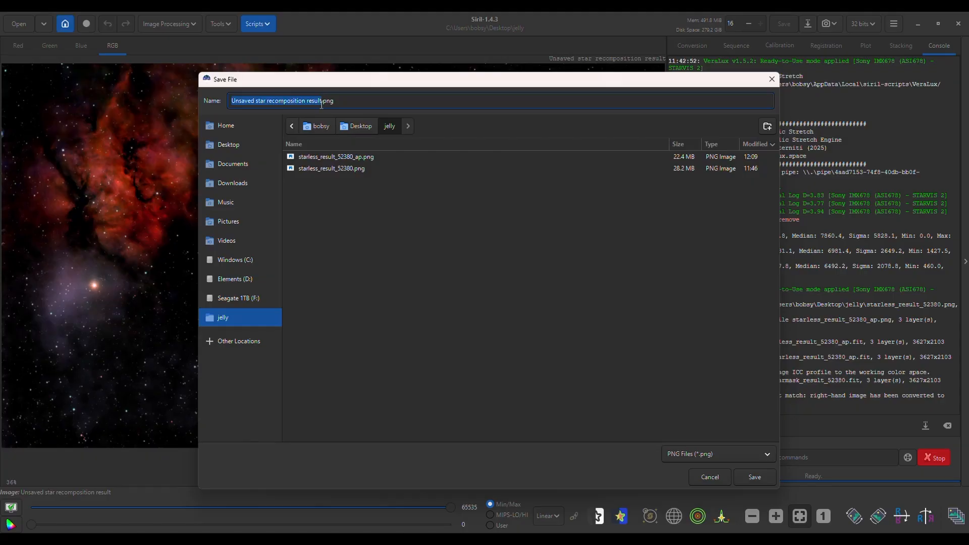
{"action": "type", "text": "j"}
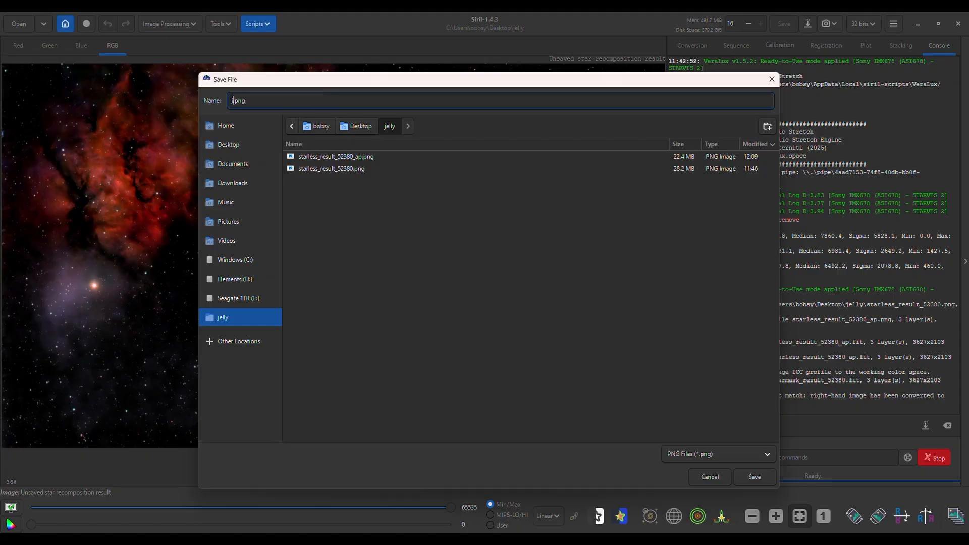
{"action": "type", "text": "elly_52380"}
{"action": "type", "text": "_f"}
{"action": "left_click", "coordinate": [757, 476]}
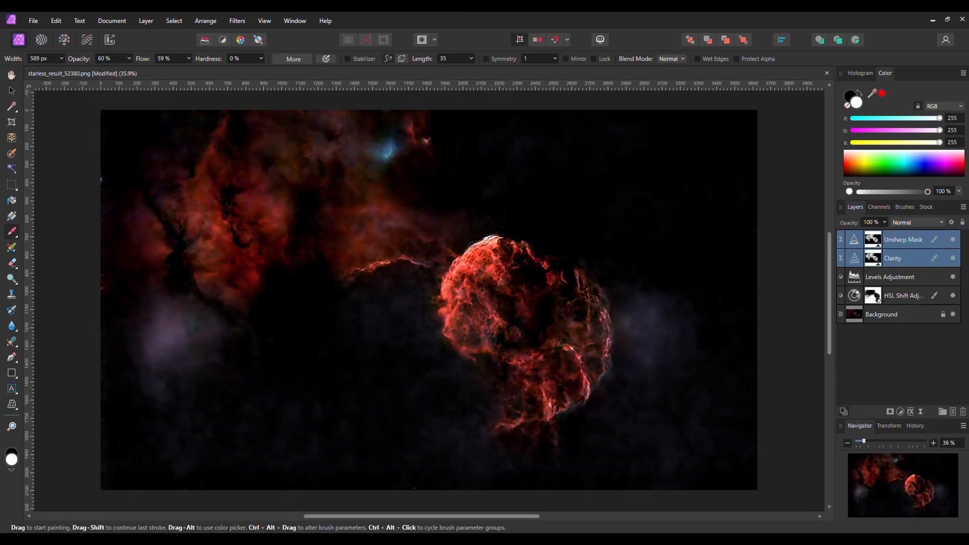
- Switch to Affinity Photo and open jelly_52380_f.png from the jelly folder
{"action": "left_click", "coordinate": [34, 22]}
{"action": "left_click", "coordinate": [47, 143]}
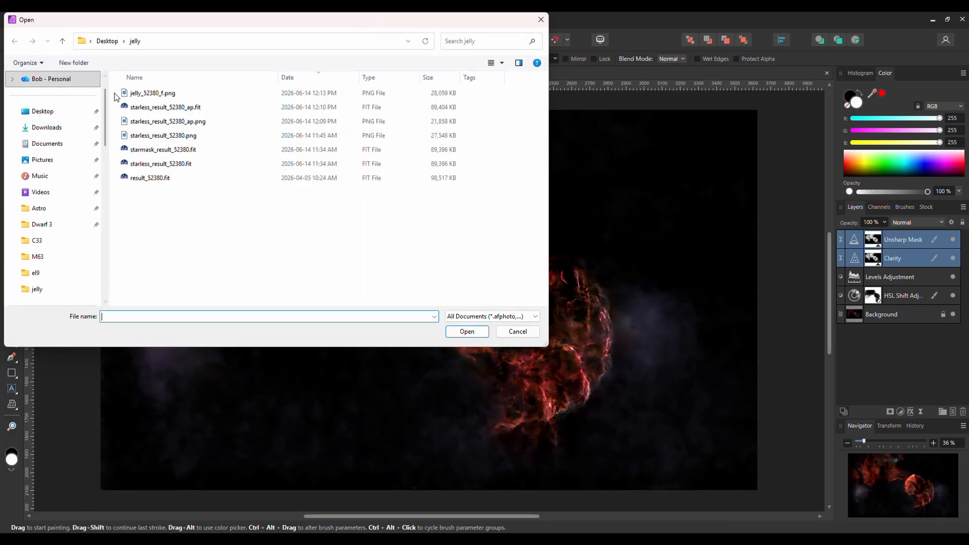
{"action": "double_click", "coordinate": [139, 94]}
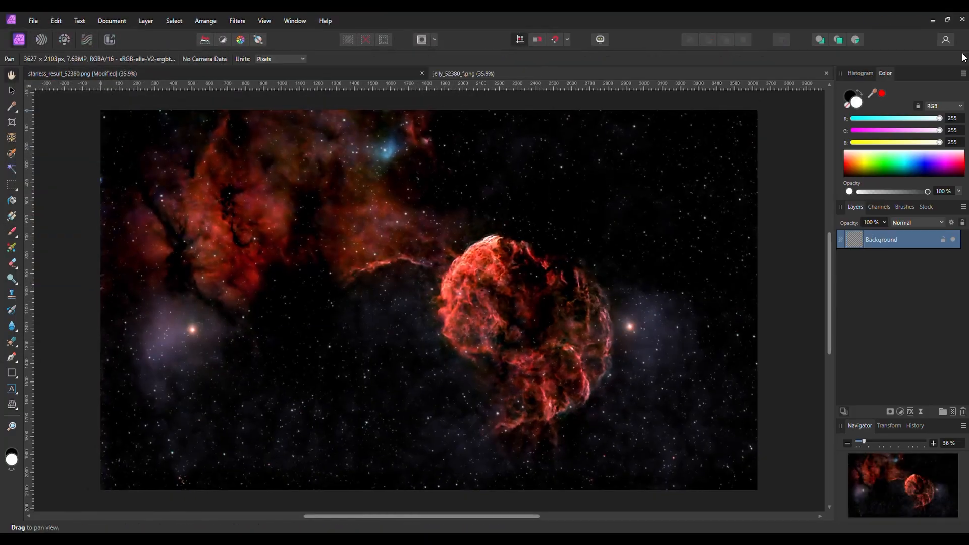
- Open the recent file AstroSig.afphoto and copy its 42% opacity Astro Signature layer into the jelly_52380_f.png document
{"action": "left_click", "coordinate": [33, 21]}
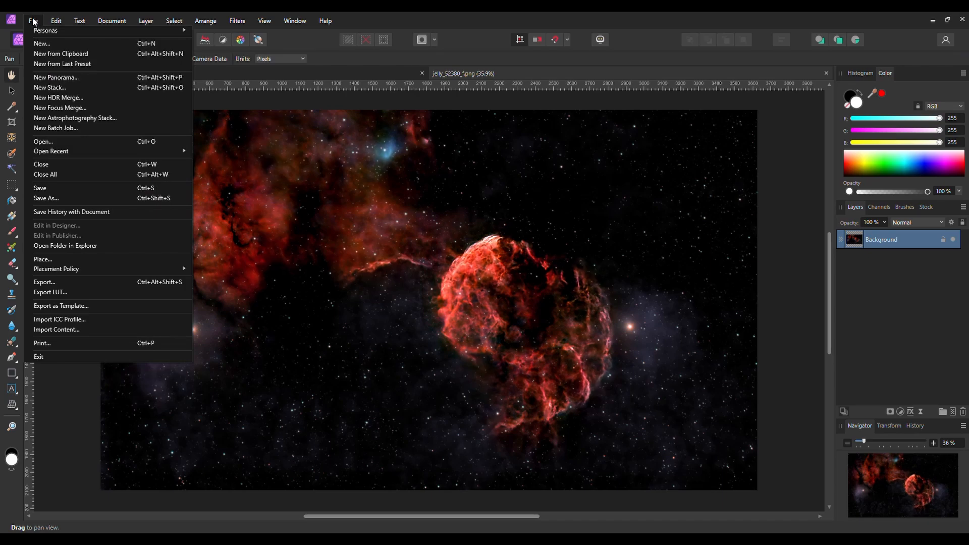
{"action": "mouse_move", "coordinate": [66, 152]}
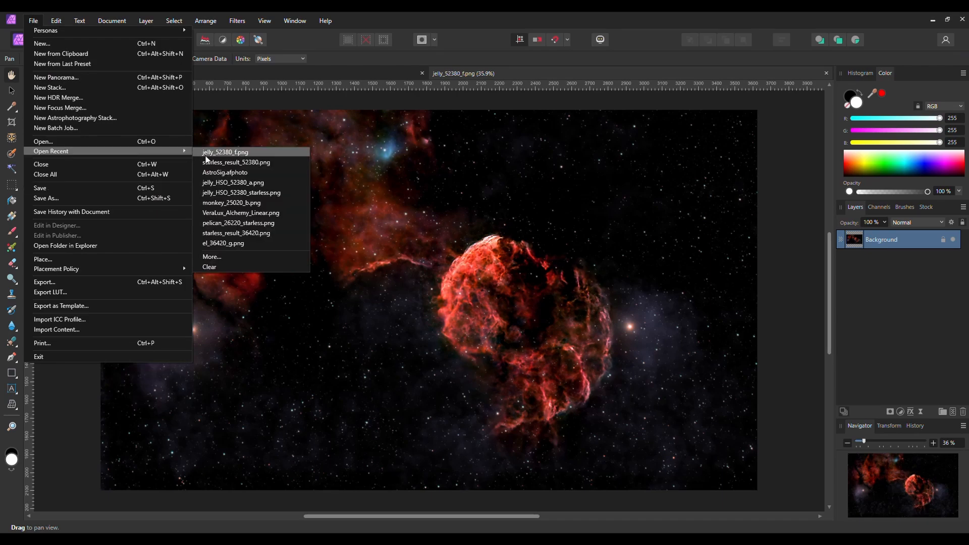
{"action": "left_click", "coordinate": [234, 173]}
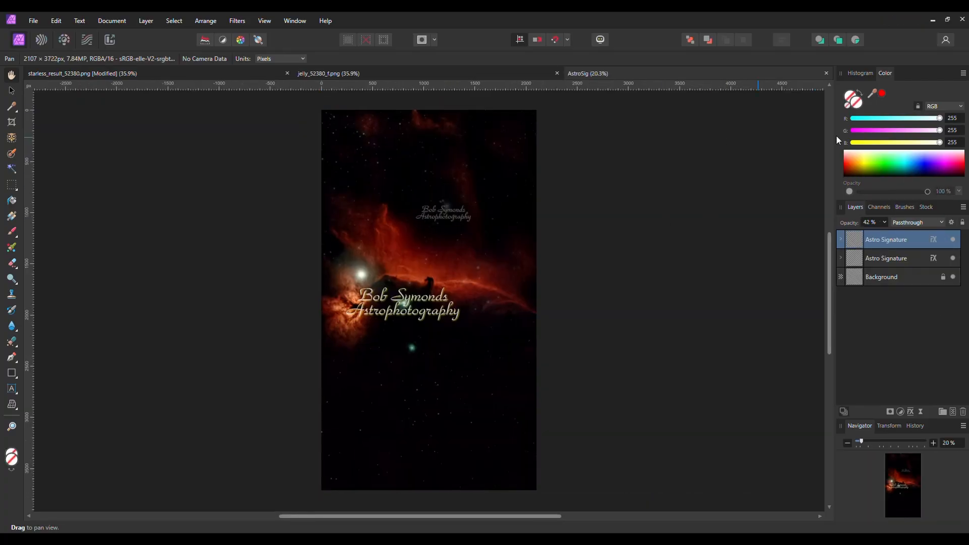
{"action": "right_click", "coordinate": [905, 235]}
{"action": "left_click", "coordinate": [882, 265]}
{"action": "left_click", "coordinate": [346, 70]}
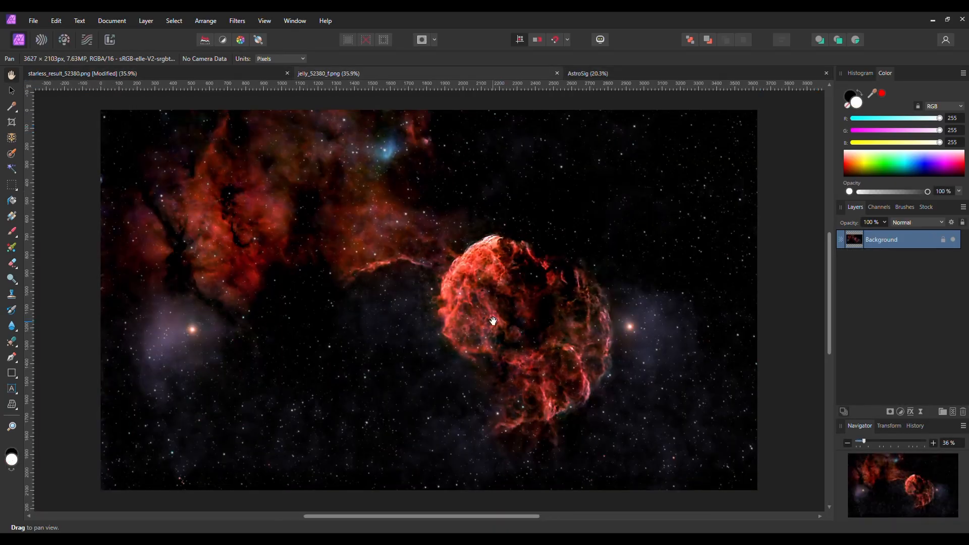
{"action": "key", "text": "ctrl+v"}
- Move the Astro Signature into the lower-right corner of the image and scale it down to about half its size
{"action": "left_click", "coordinate": [11, 91]}
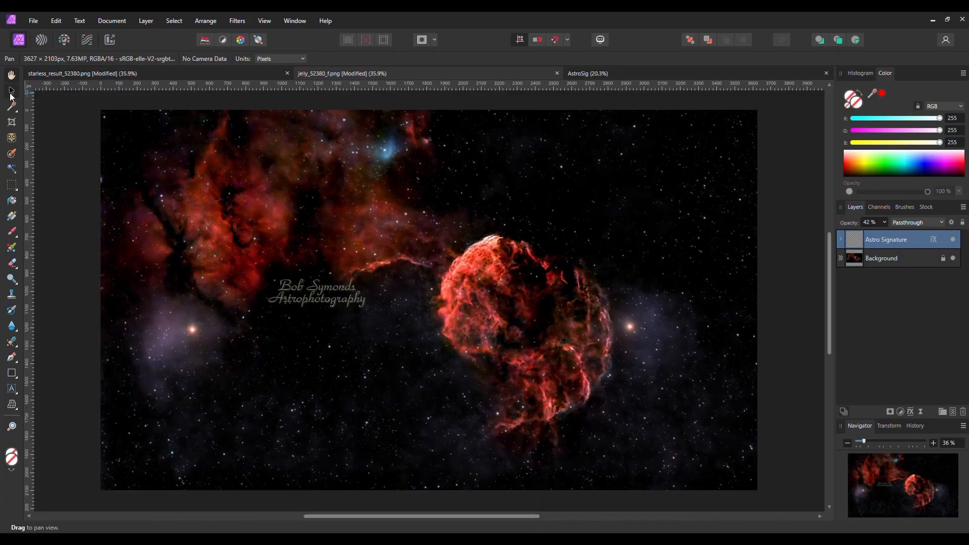
{"action": "mouse_move", "coordinate": [321, 289]}
{"action": "left_mouse_down"}
{"action": "mouse_move", "coordinate": [609, 401]}
{"action": "mouse_move", "coordinate": [708, 470]}
{"action": "left_mouse_up"}
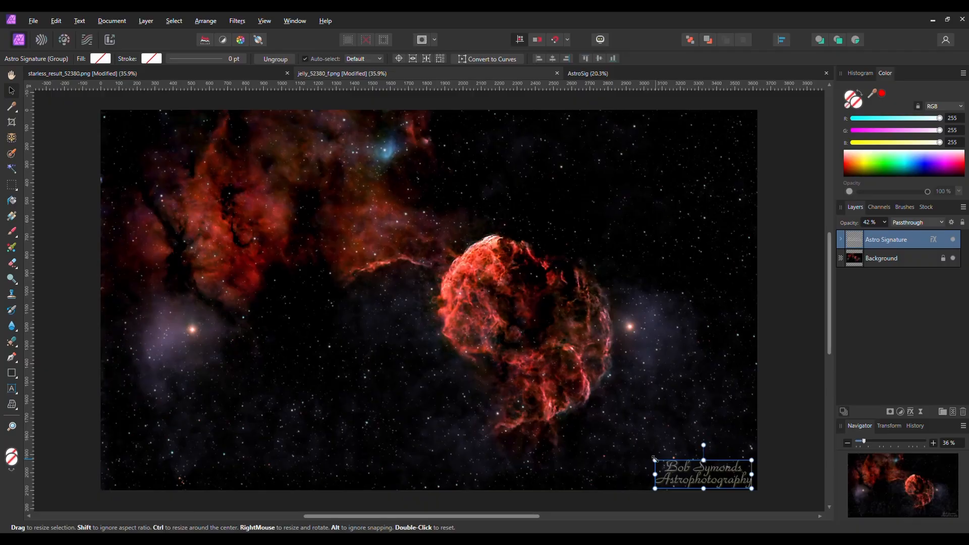
{"action": "left_click_drag", "start_coordinate": [653, 457], "coordinate": [700, 474]}
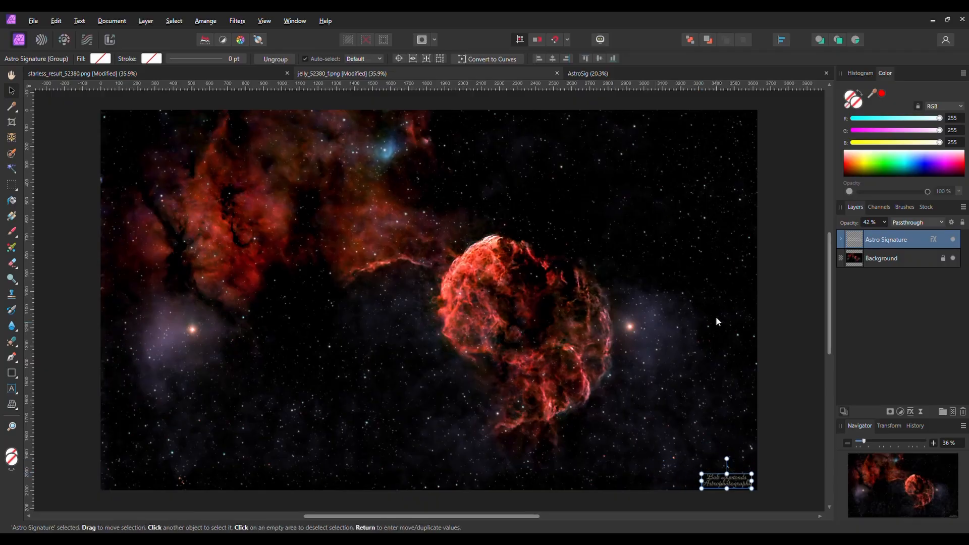
{"action": "left_click", "coordinate": [715, 301]}
- Export the signed image as a 3627 × 2103 px PNG, overwriting jelly_52380_f.png in the jelly folder
{"action": "left_click", "coordinate": [33, 20]}
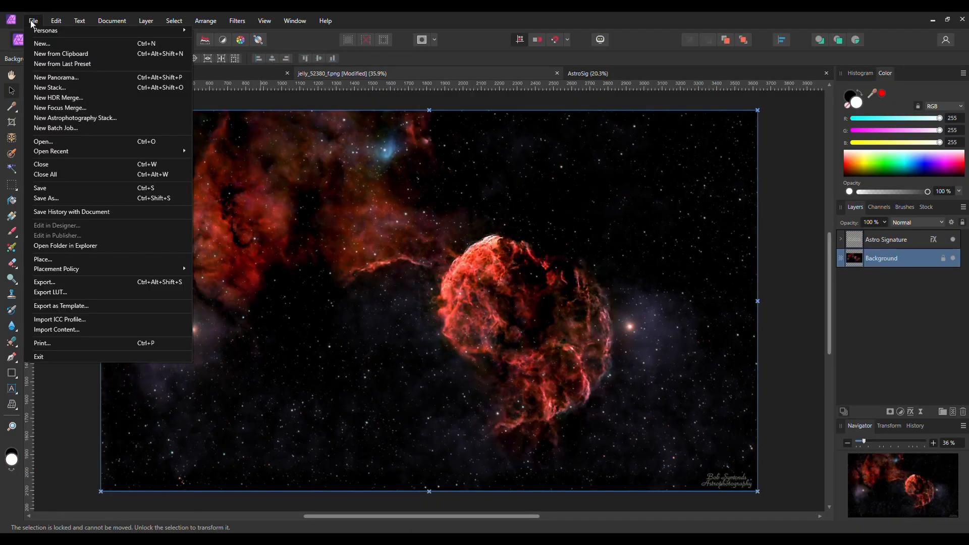
{"action": "left_click", "coordinate": [58, 280]}
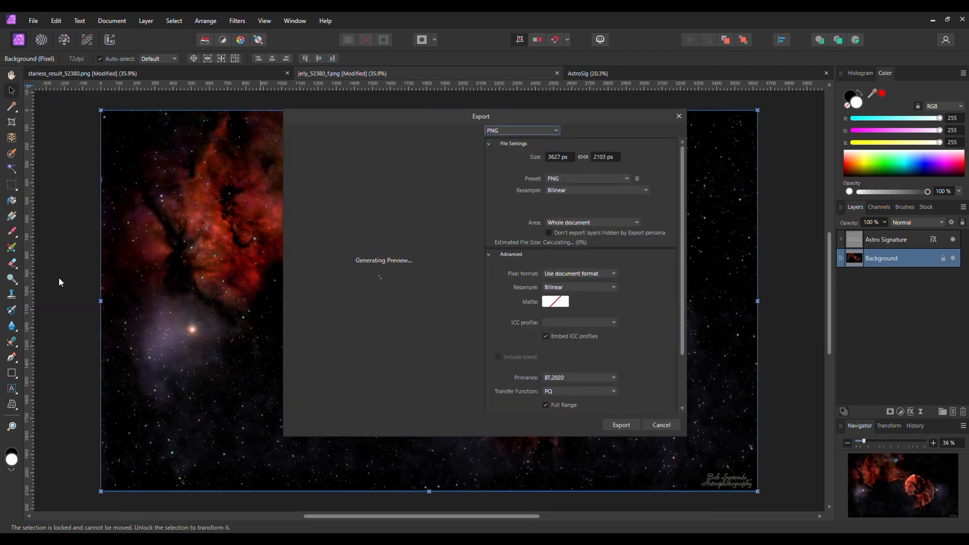
{"action": "left_click", "coordinate": [623, 423]}
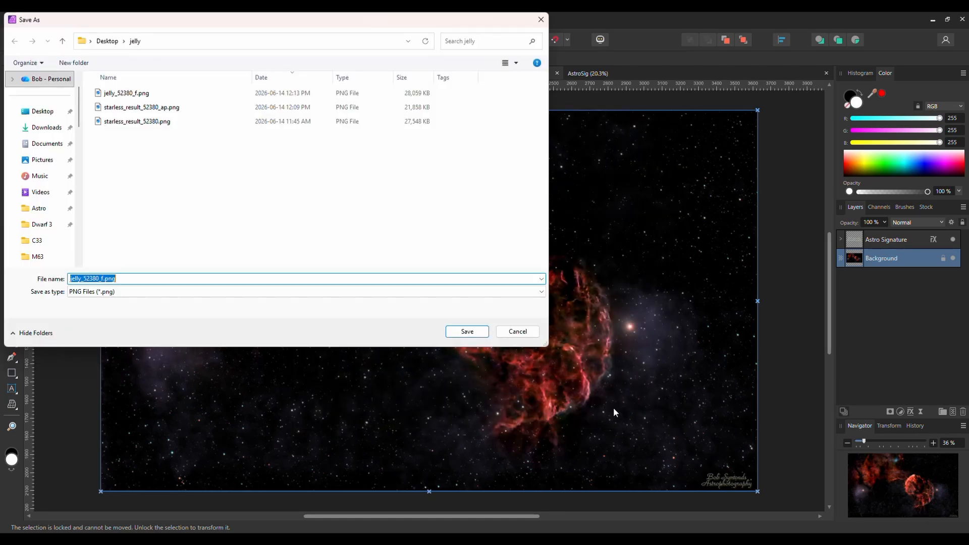
{"action": "left_click", "coordinate": [466, 331]}
{"action": "left_click", "coordinate": [518, 316]}
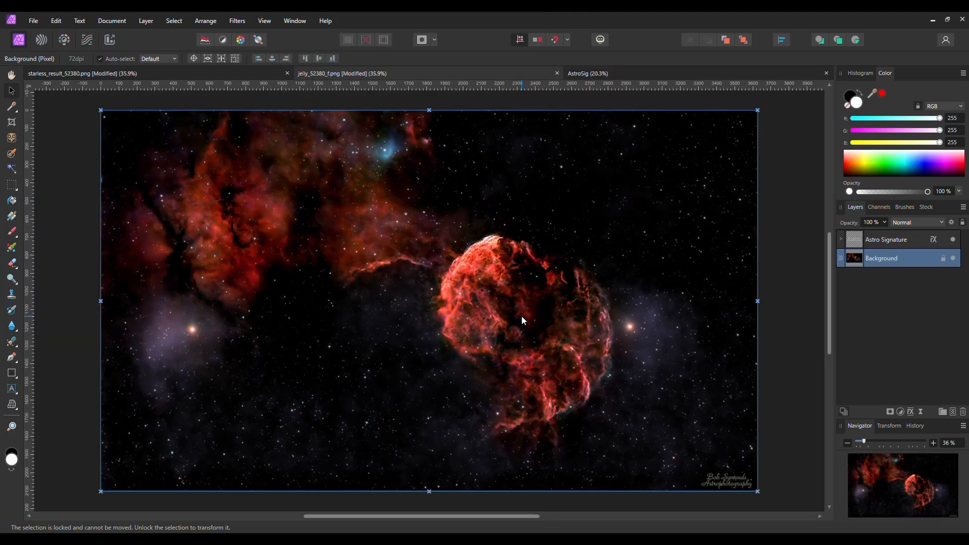